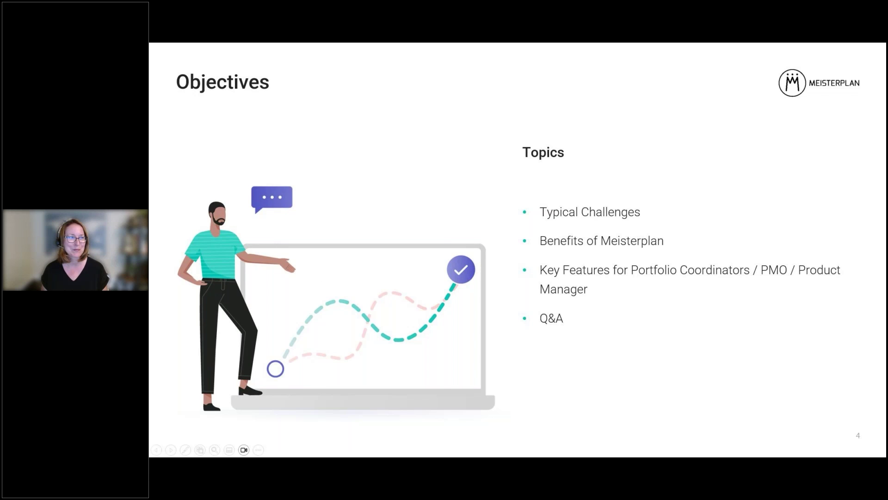
click(390, 173)
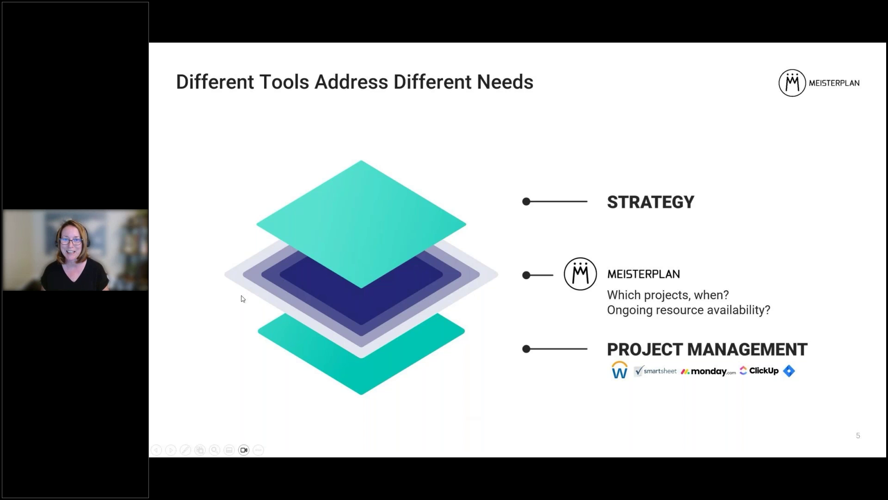
click(218, 319)
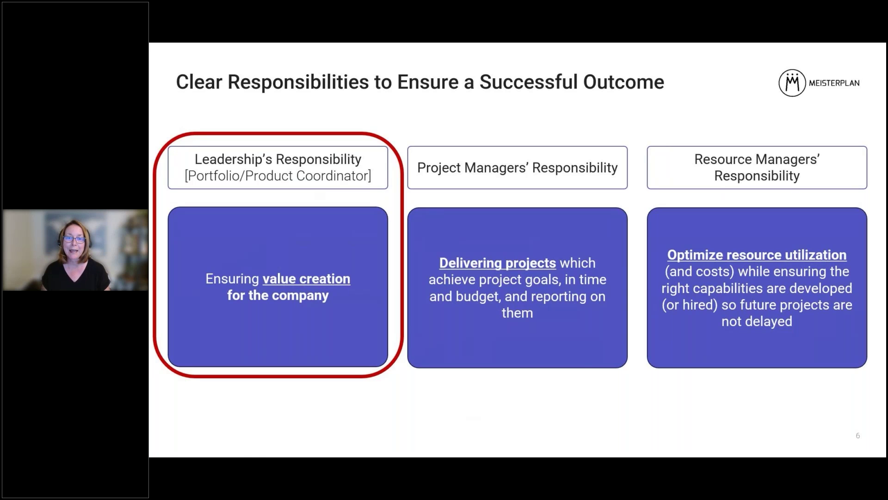
click(229, 415)
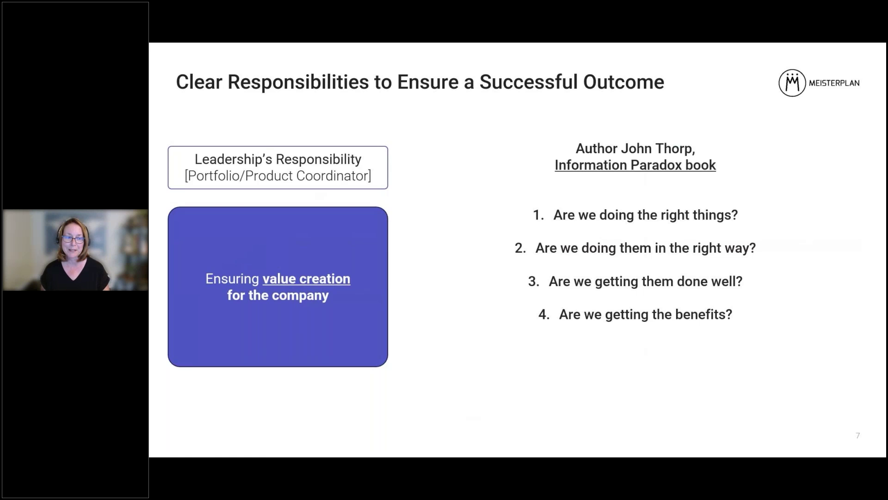
key(Right)
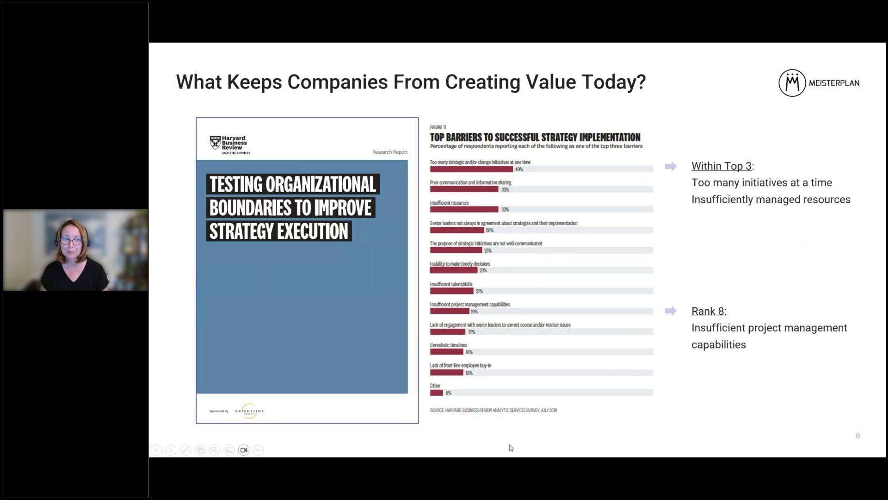
key(Right)
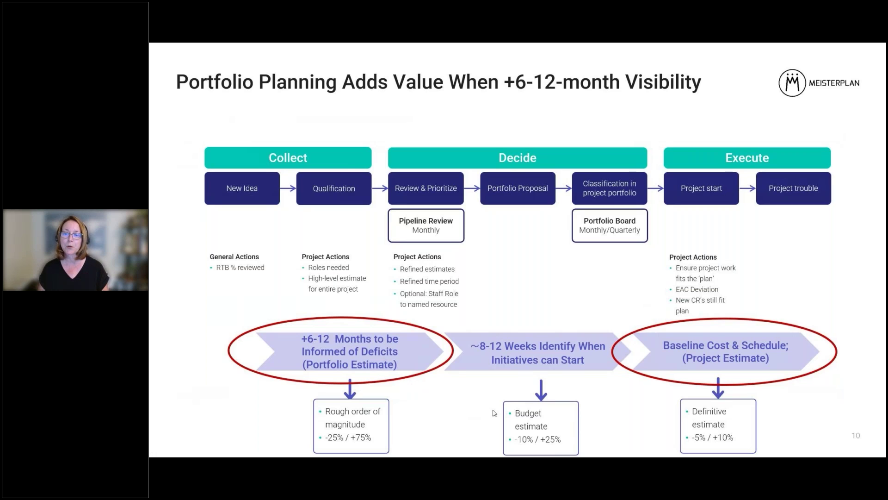
click(426, 412)
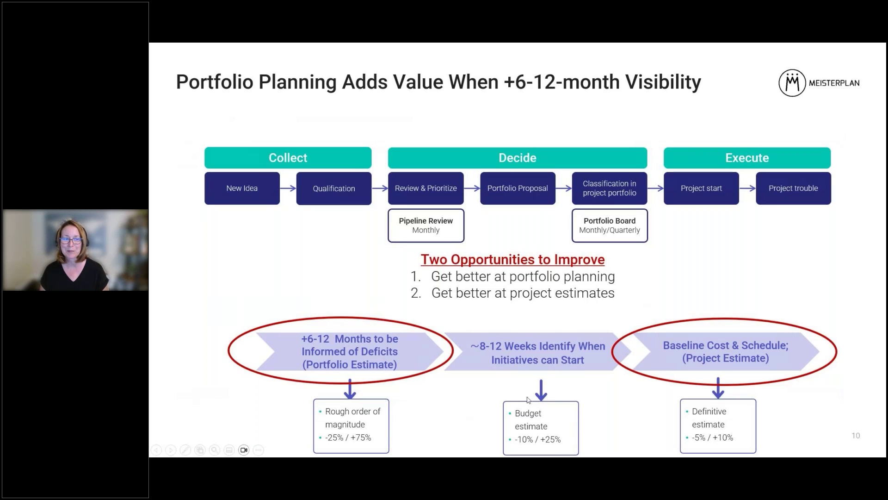
click(455, 401)
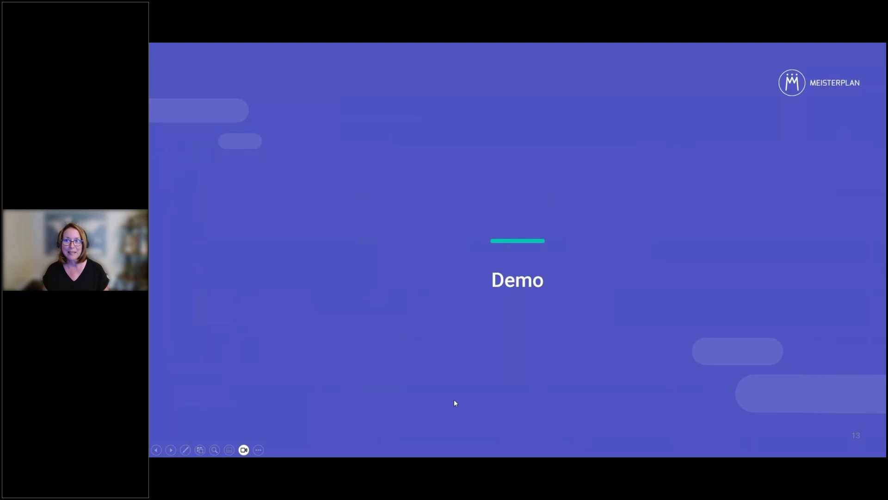
Step: Switch to the Meisterplan board and place the Code Performance Review card between Recovery Test and PPM Consulting Project in Seeking Approval
key(alt+Tab)
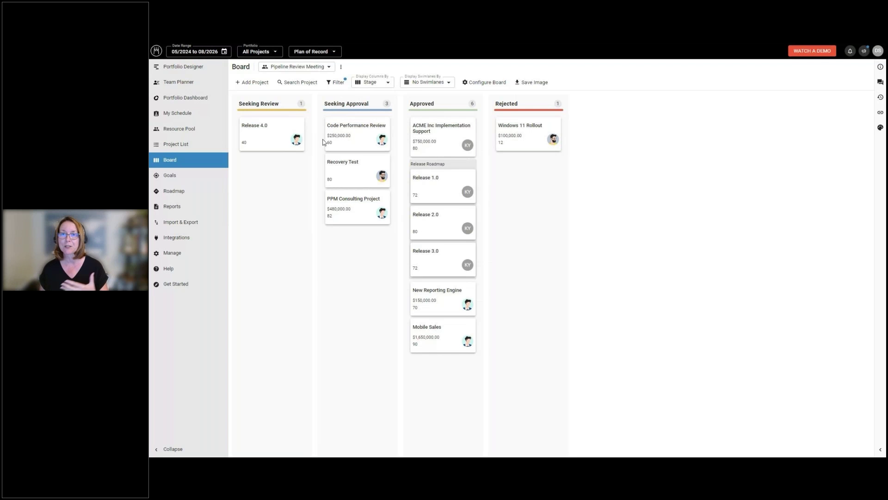
drag(339, 128, 390, 134)
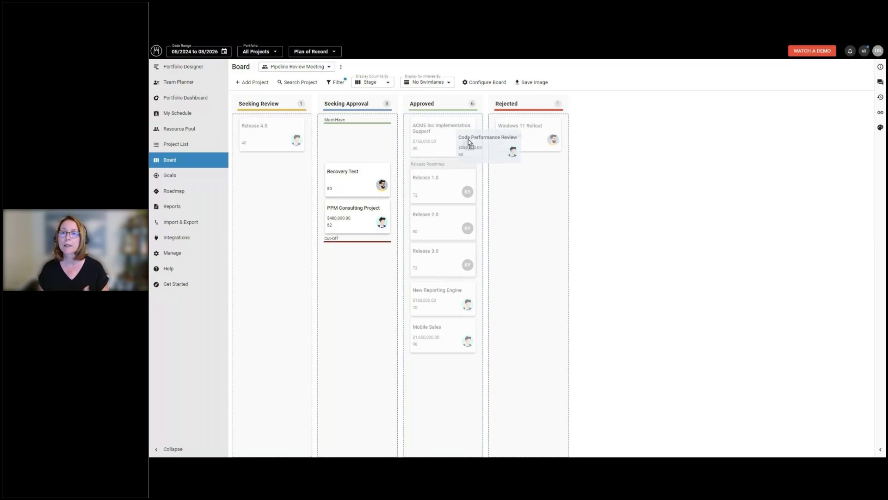
drag(470, 142, 338, 237)
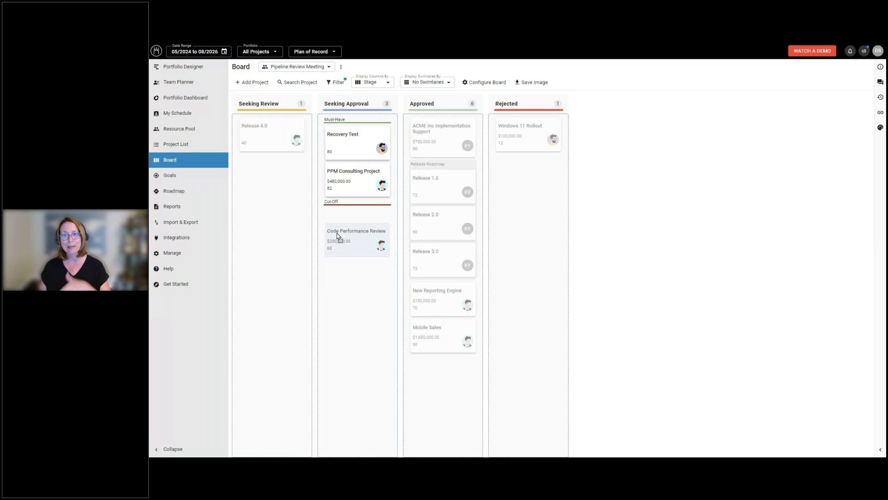
drag(338, 235, 336, 138)
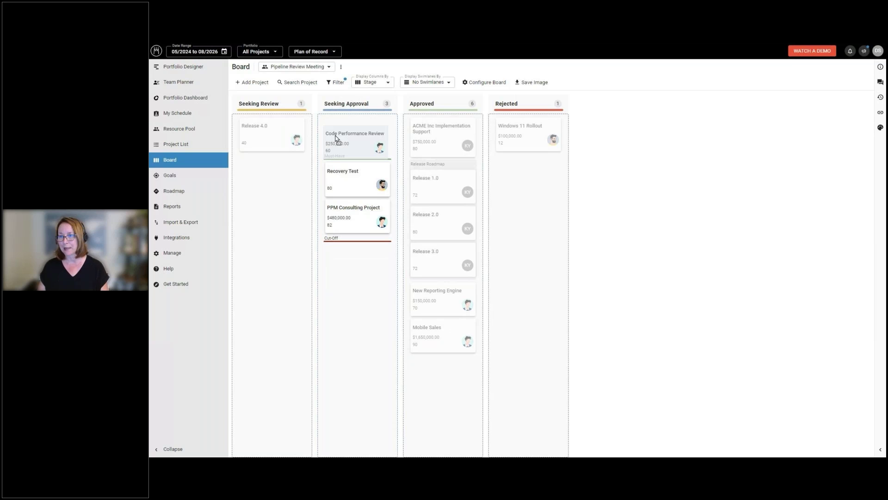
drag(336, 139, 338, 176)
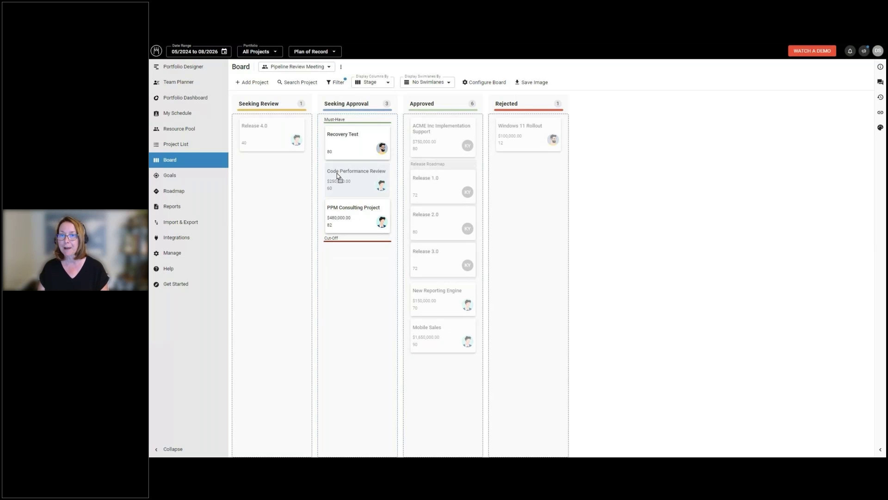
drag(338, 176, 338, 176)
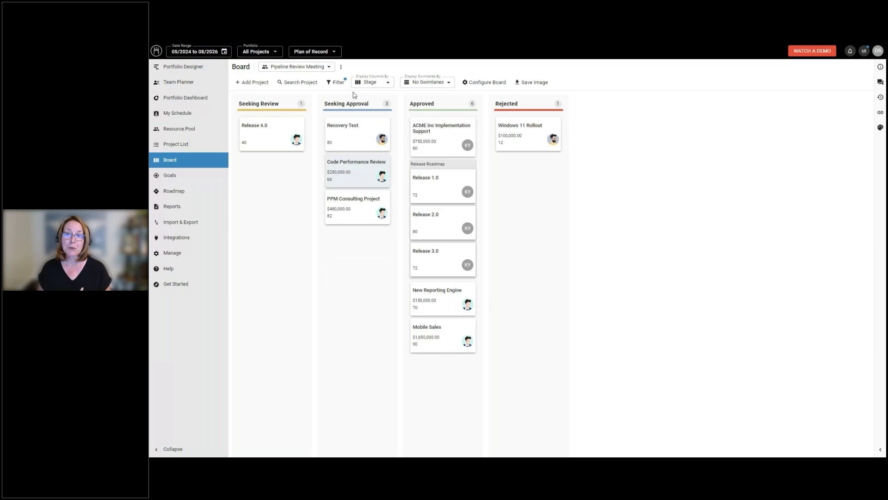
Step: Show the board's filters and examine the active Stage filter and the criteria available for additional filters
click(335, 86)
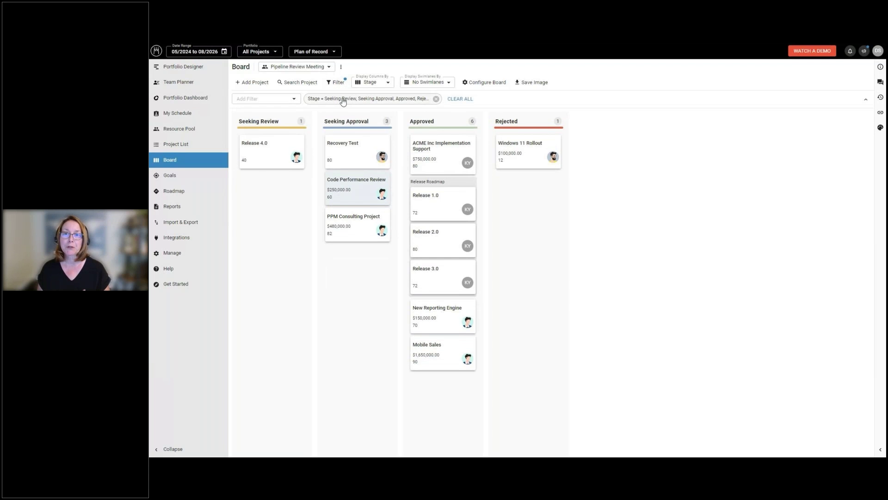
click(340, 99)
click(340, 100)
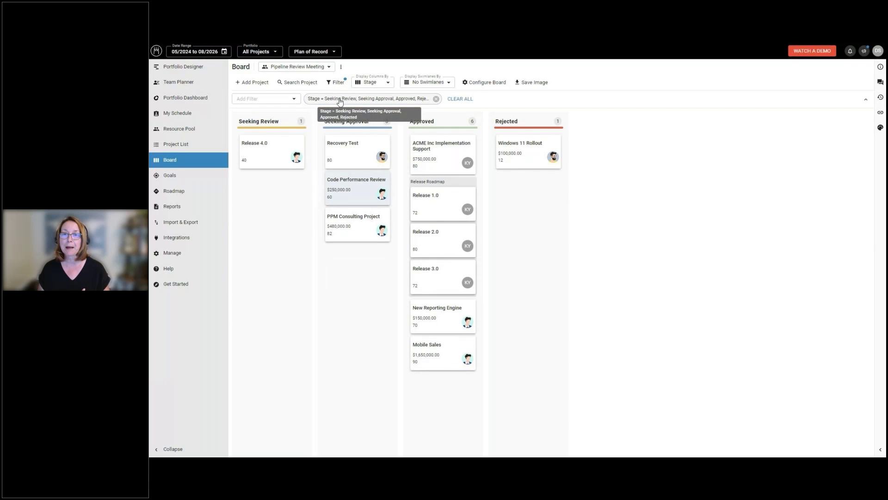
click(294, 99)
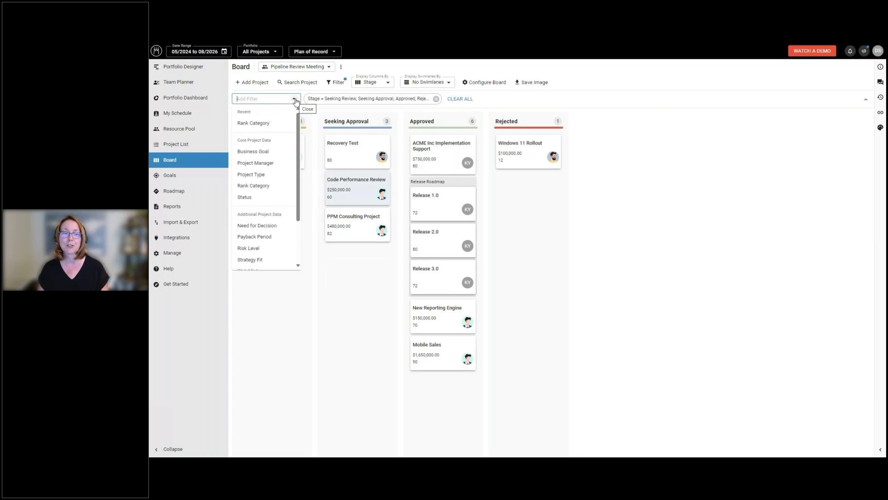
Step: Configure the board to sum Total Planned Costs per column
click(475, 83)
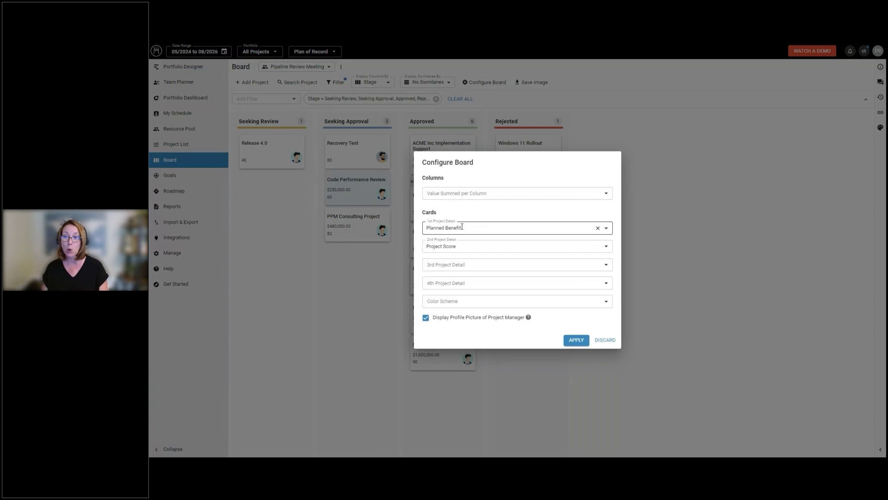
click(458, 193)
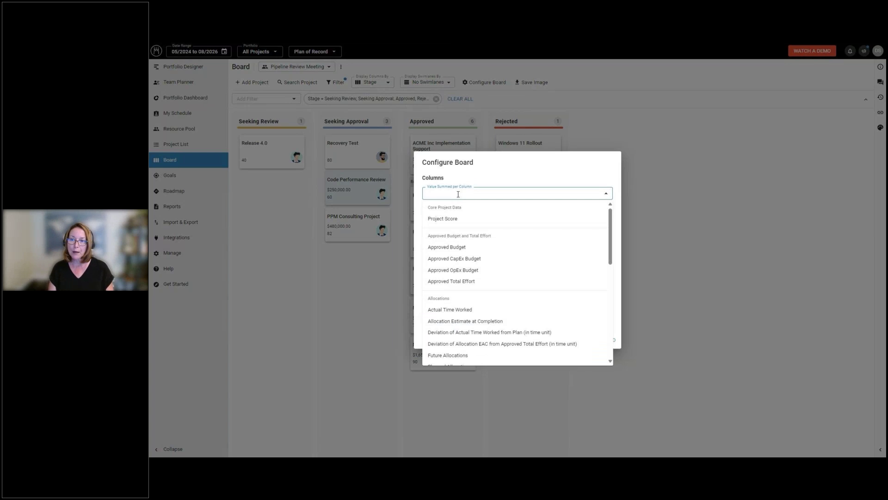
text(cost)
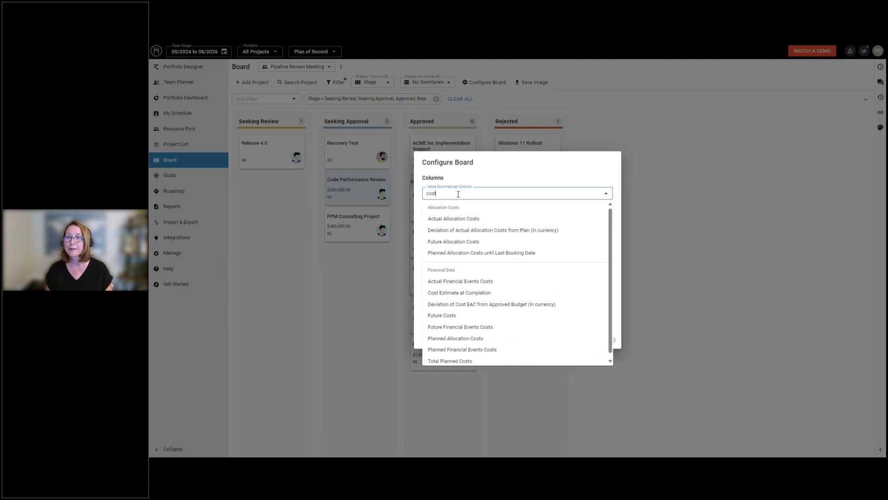
click(464, 361)
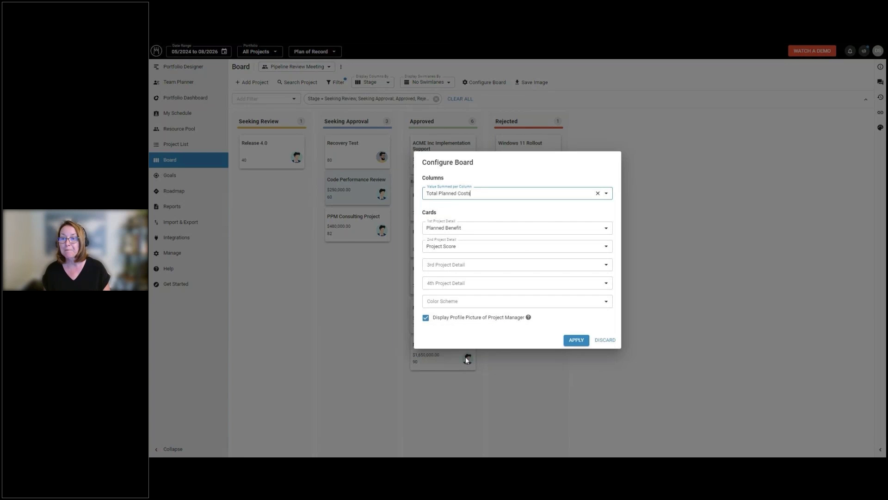
click(571, 341)
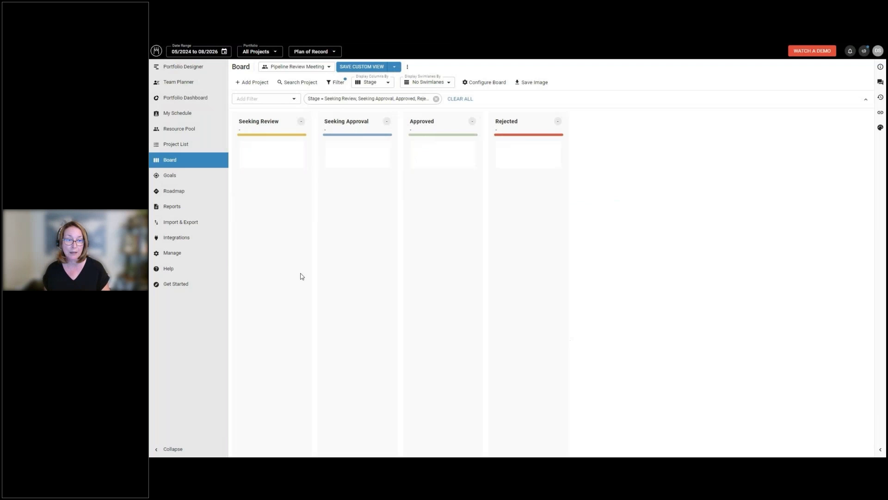
Step: Set the value summed per board column to Project Score and apply the configuration
click(490, 85)
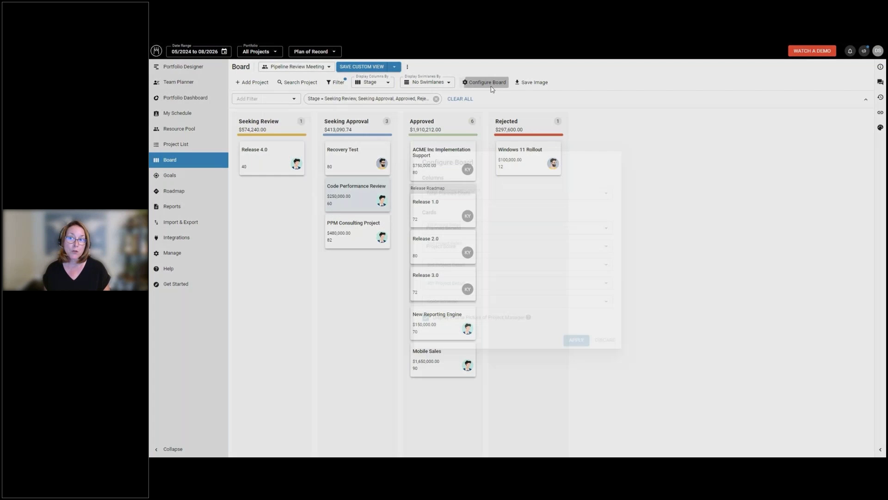
click(465, 193)
text(score)
click(460, 218)
click(575, 340)
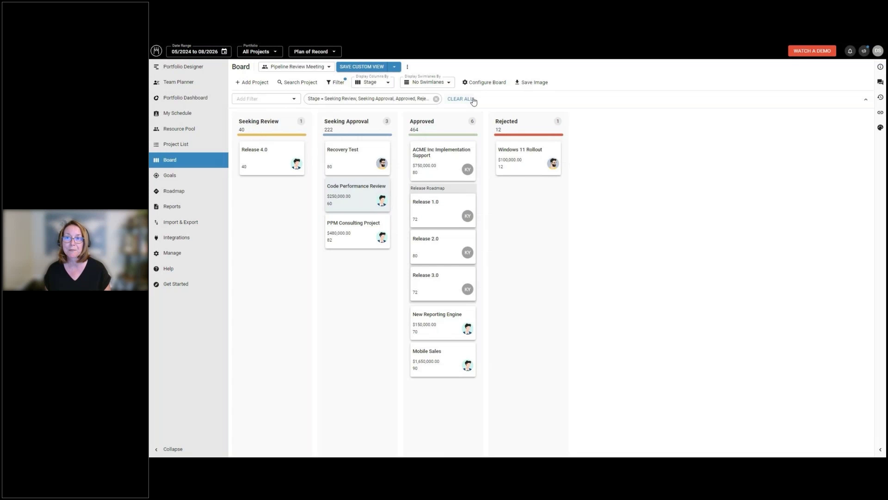
Step: Split the board into swimlanes by Project Manager, and change the swimlane grouping to Value Stream
click(426, 83)
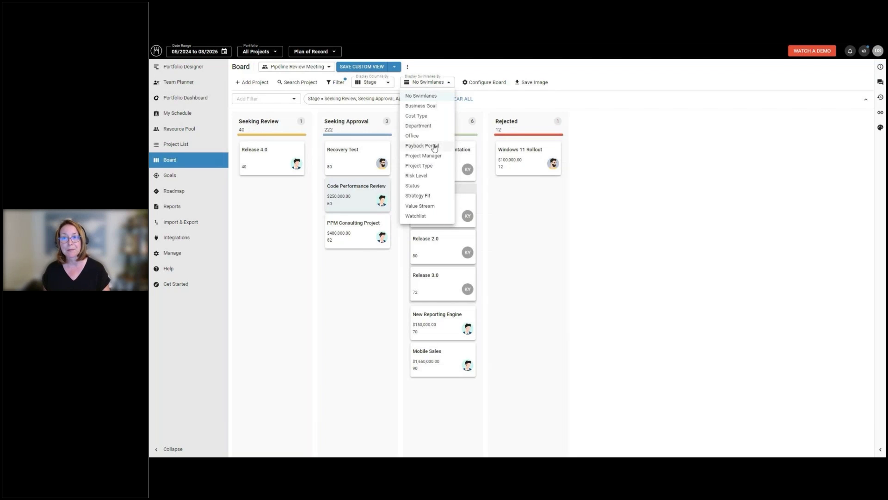
click(426, 156)
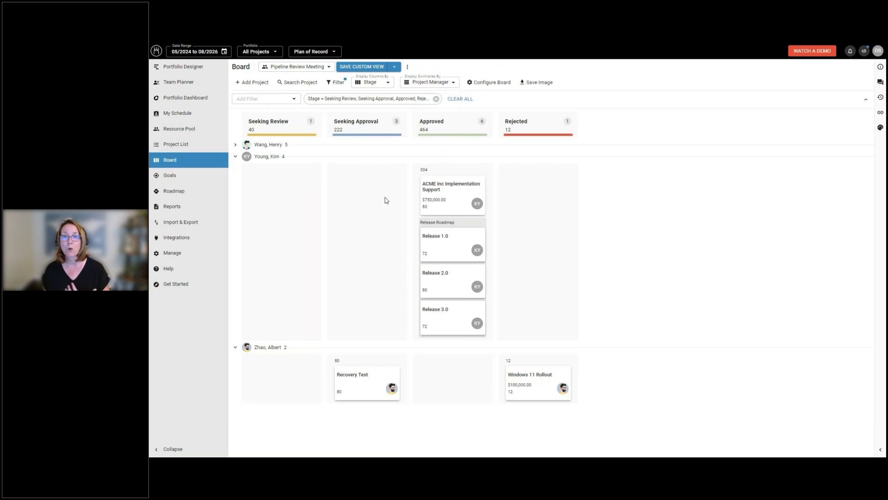
click(421, 84)
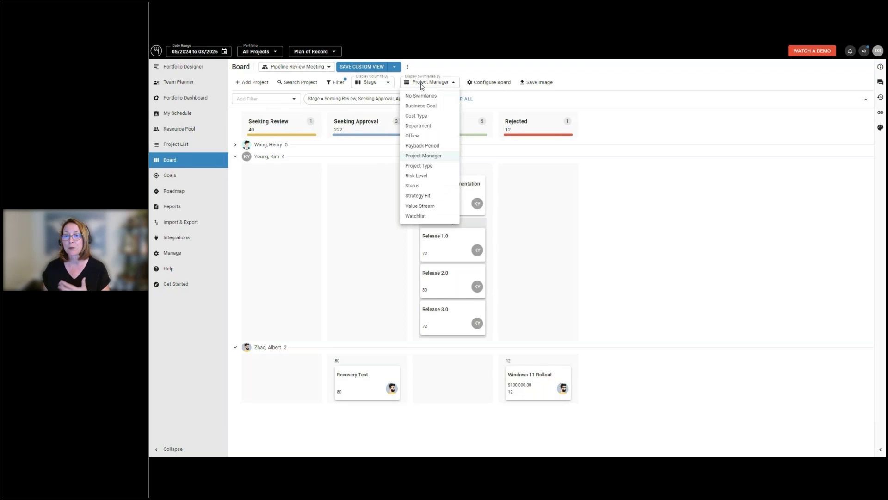
click(421, 205)
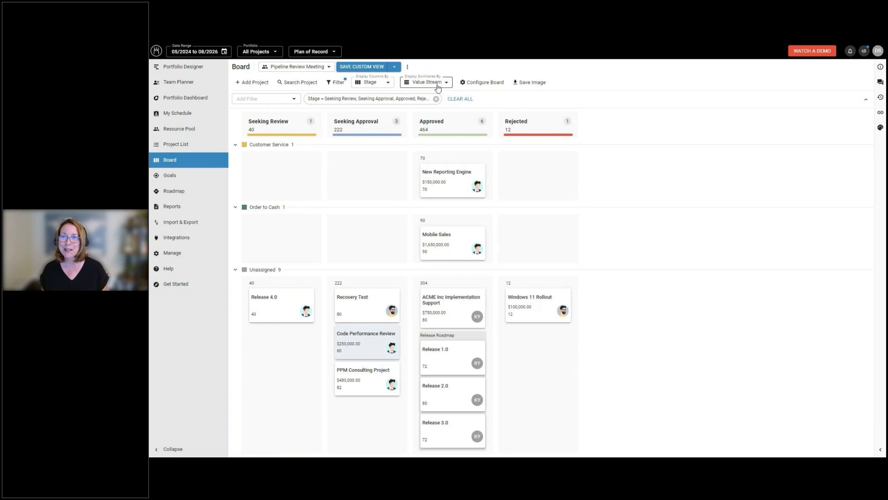
Step: Highlight the Approved score sums for the Customer Service and Order to Cash swimlanes and for the whole Approved column
double_click(425, 158)
double_click(423, 220)
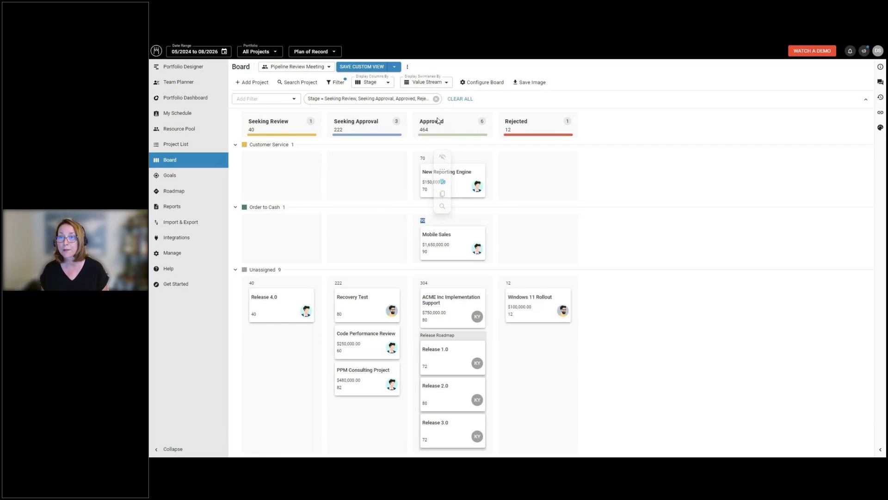
double_click(424, 129)
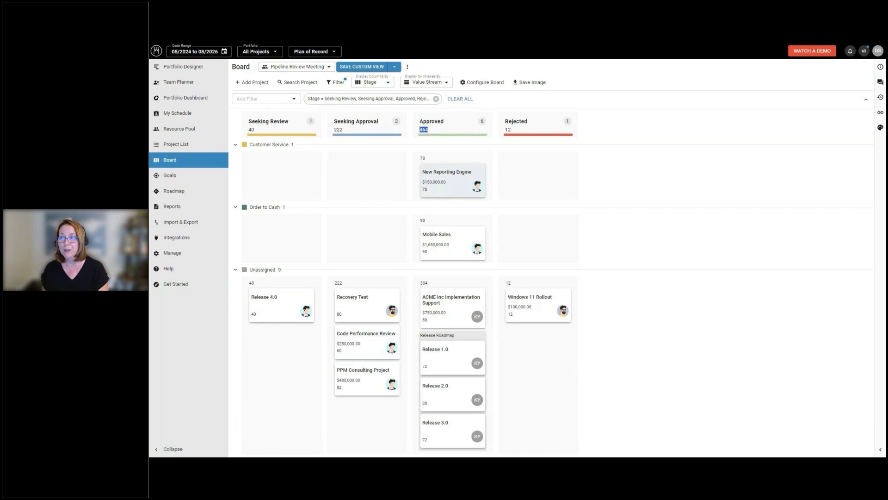
Step: Draft a project comment on New Reporting Engine reading "next action" and mention the colleague whose email notifications are disabled
click(880, 82)
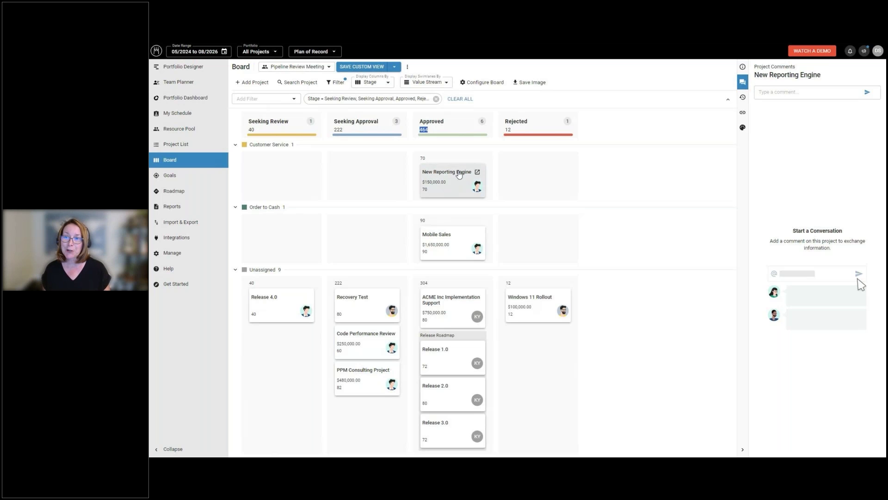
click(774, 91)
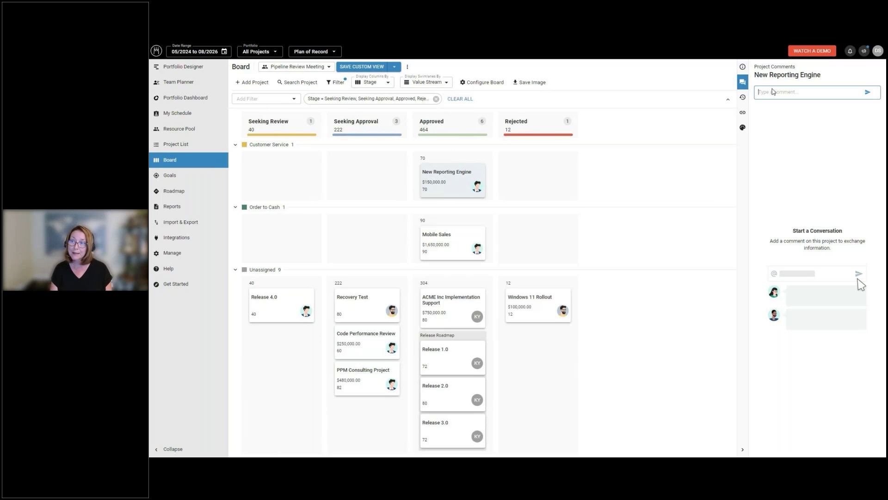
text(new)
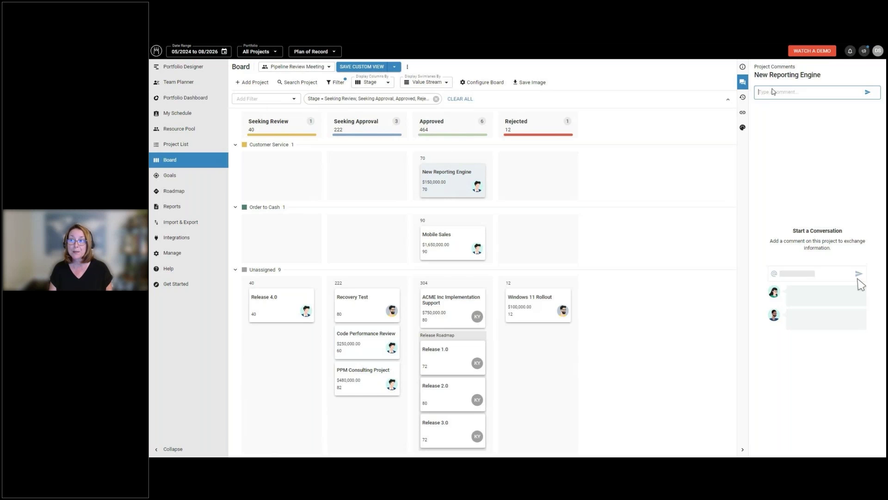
text(t action)
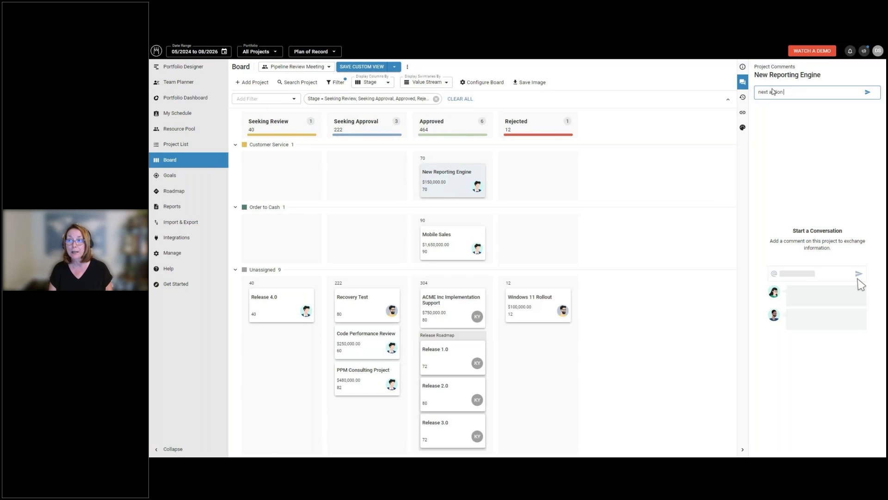
text( @)
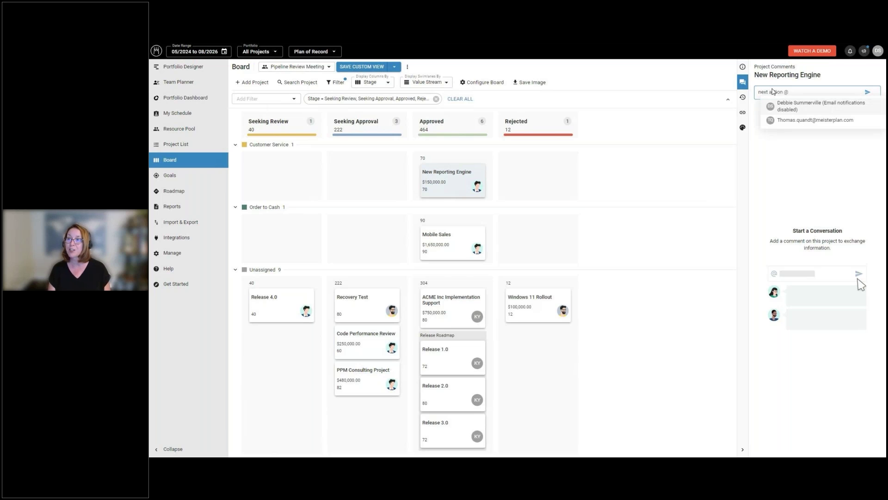
click(794, 107)
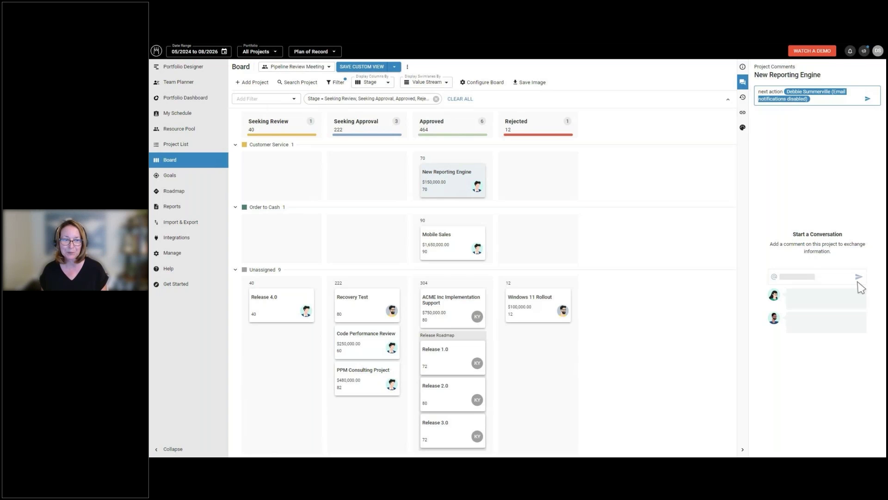
Step: Save the board as a new custom view named "Pipeline Review Meeting version" and give the Portfolio Managers group access
click(395, 68)
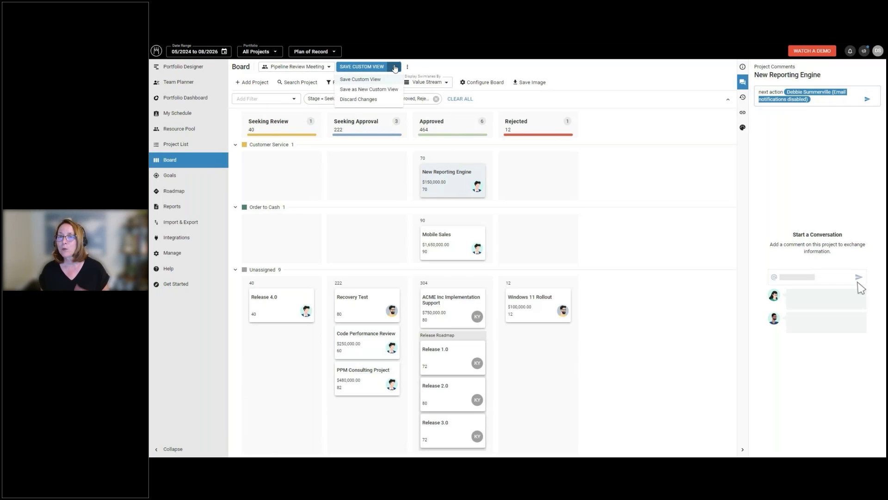
click(378, 89)
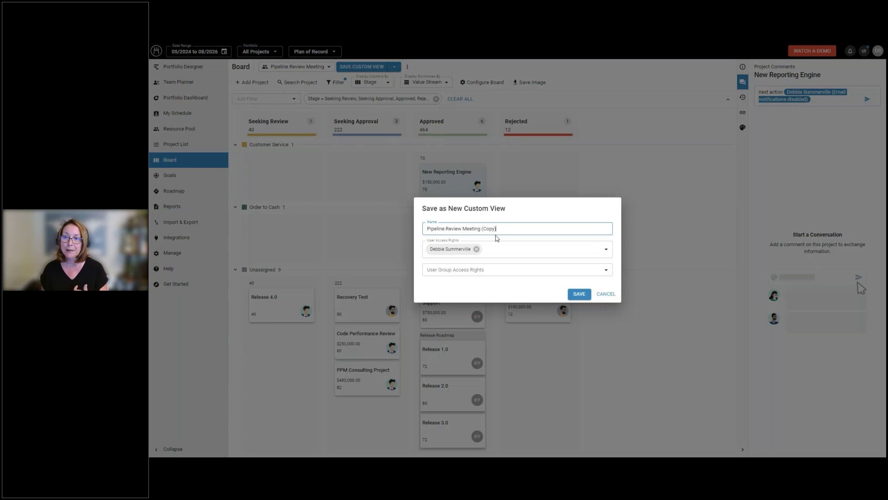
drag(500, 231, 483, 230)
key(BackSpace)
text(Version)
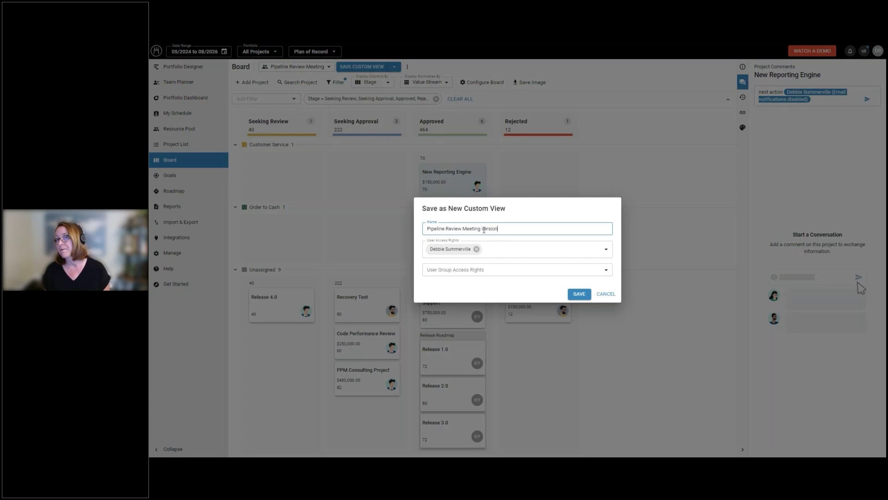
click(492, 269)
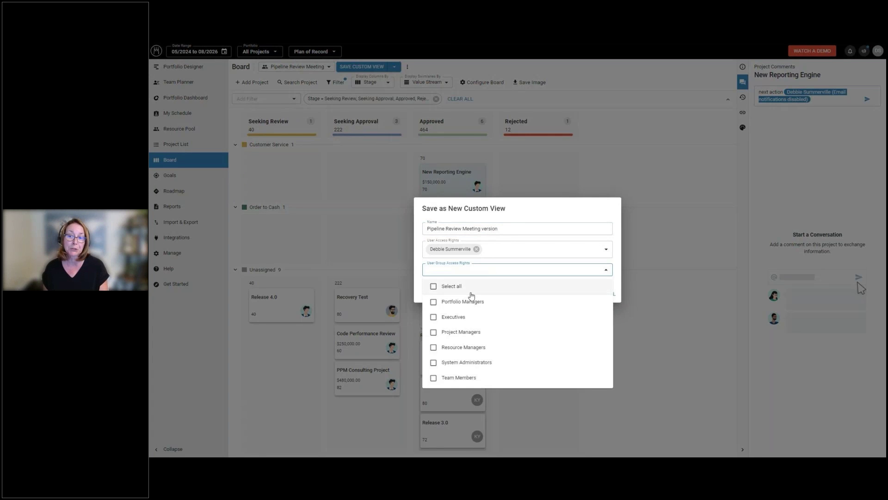
click(433, 301)
click(529, 214)
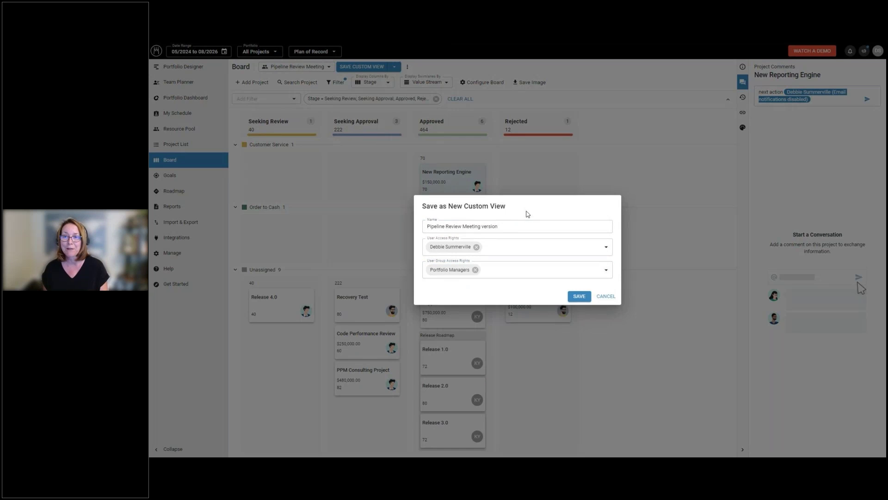
click(580, 297)
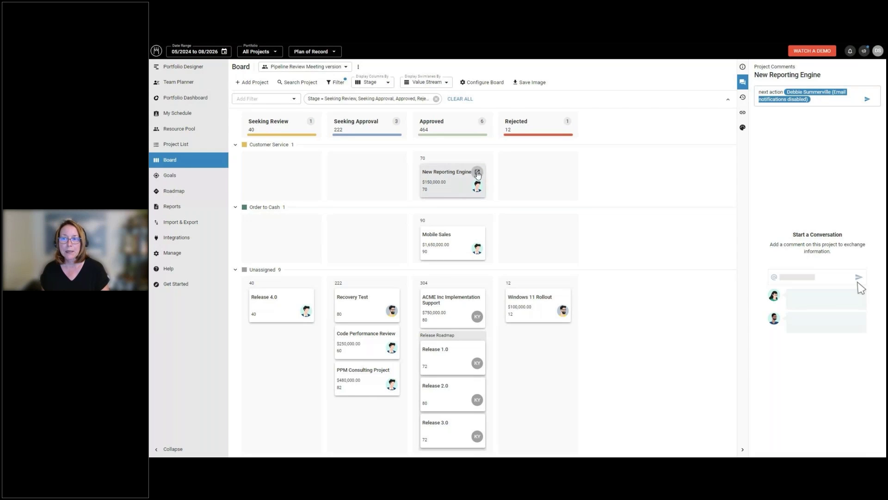
Step: Inspect the Project Score in New Reporting Engine's project details, then return to the board and select Mobile Sales
click(477, 173)
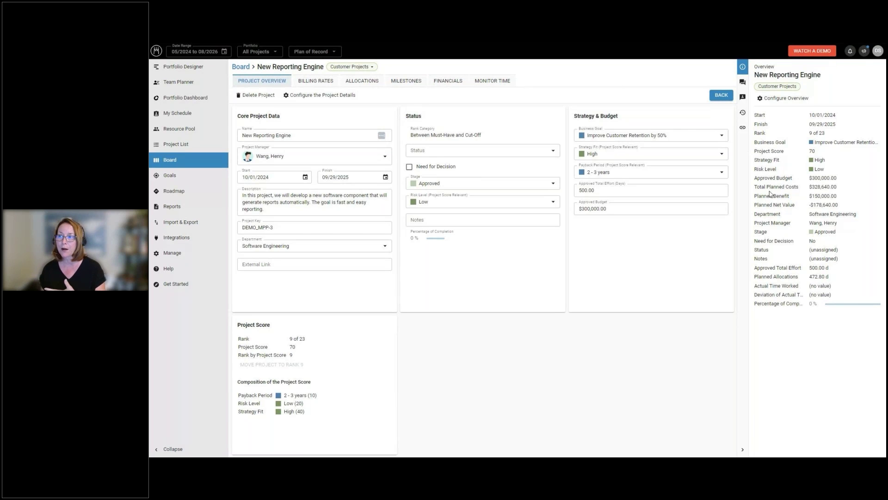
drag(781, 152, 819, 151)
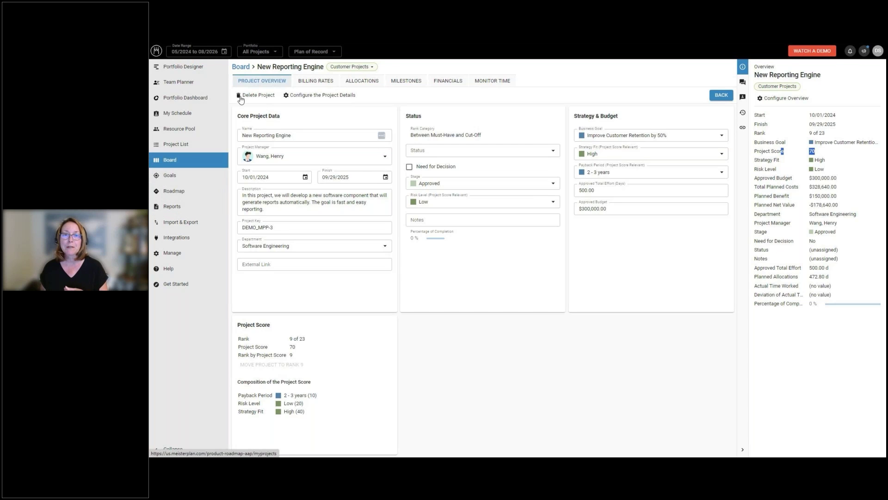
click(241, 68)
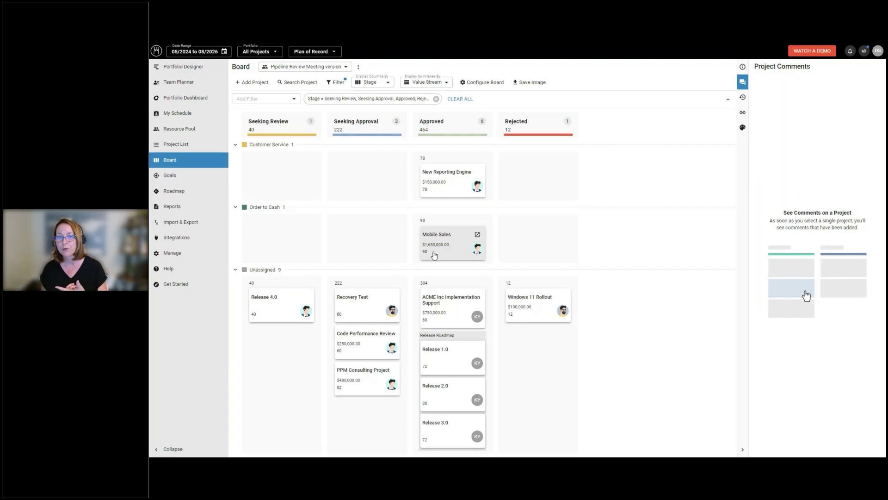
click(434, 255)
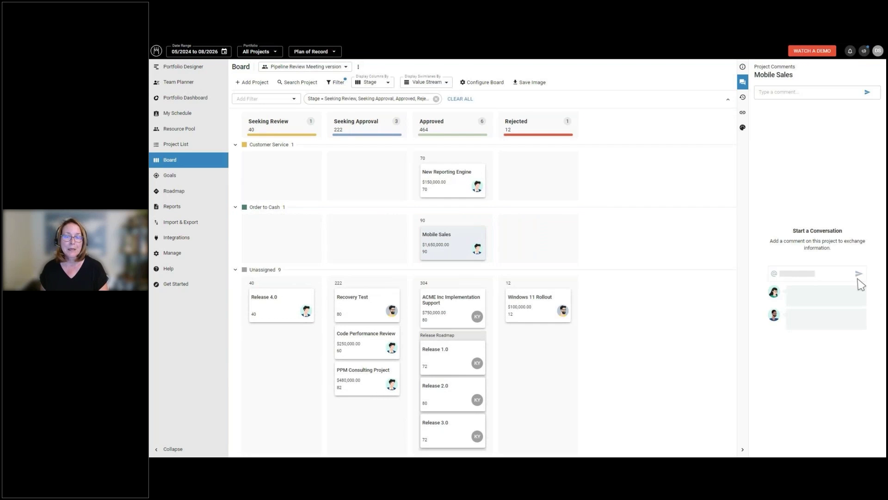
Step: Open the custom project fields configuration and examine the form for a new Single-Select field, discarding it
click(185, 252)
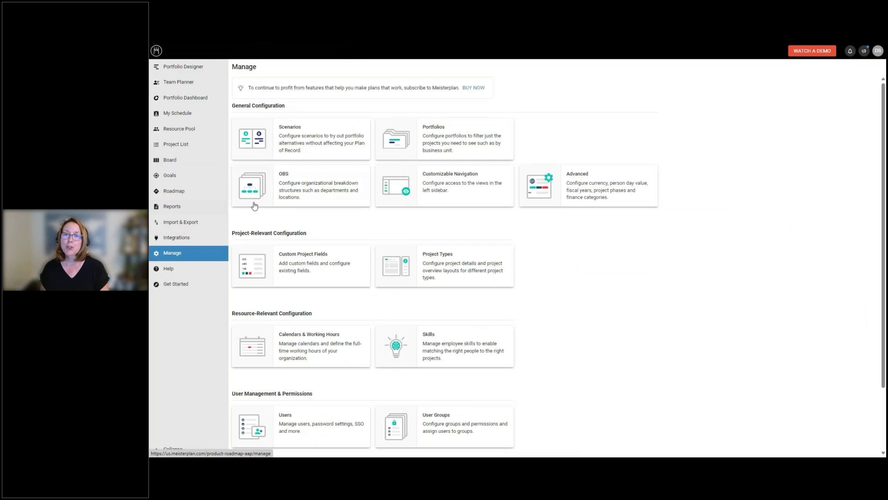
click(297, 261)
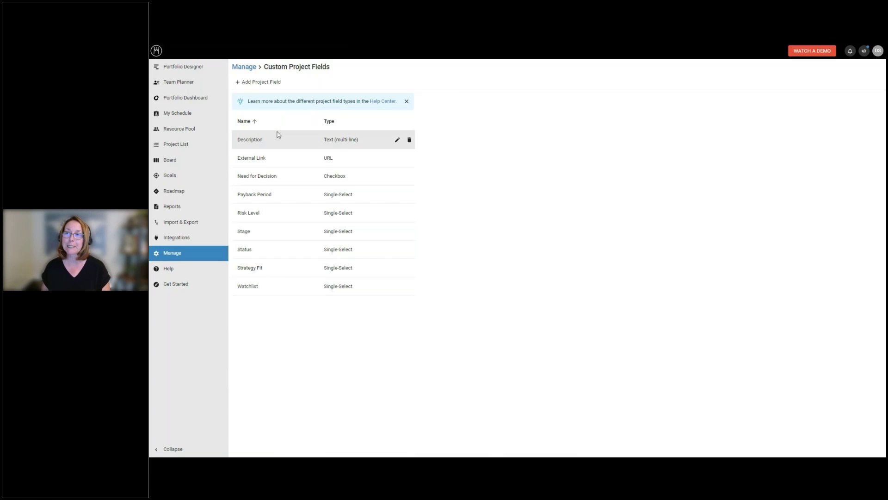
click(267, 83)
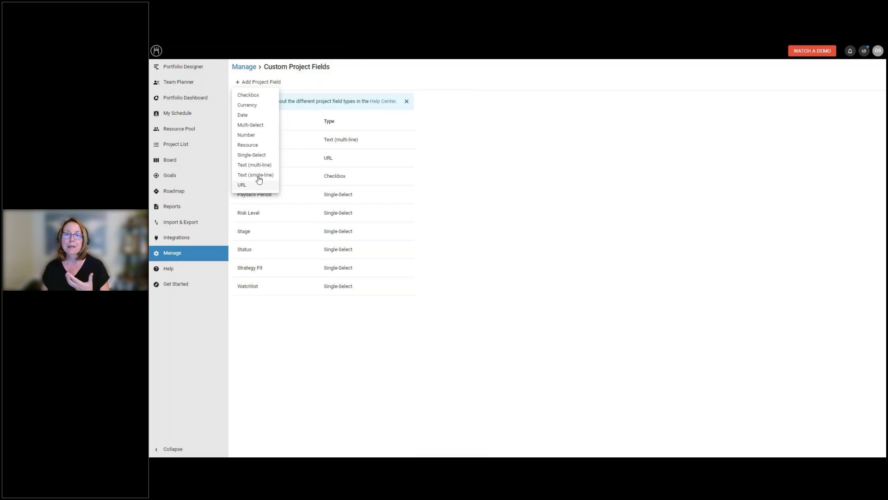
click(258, 156)
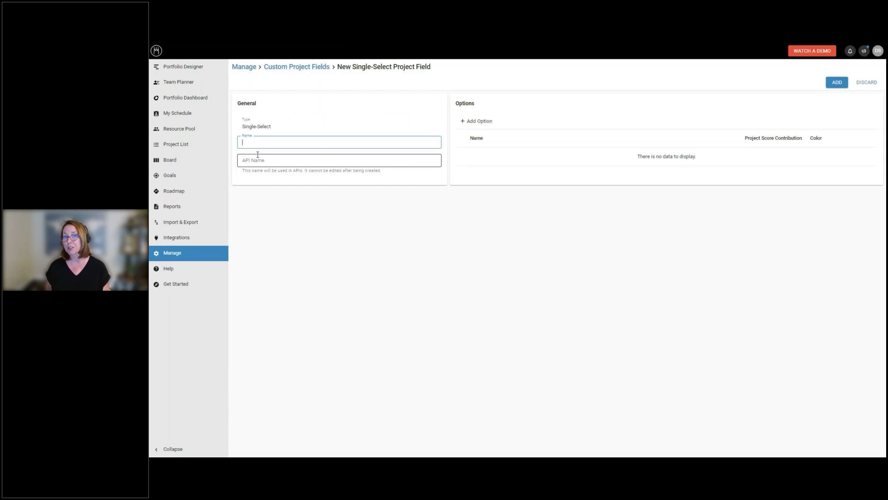
click(867, 85)
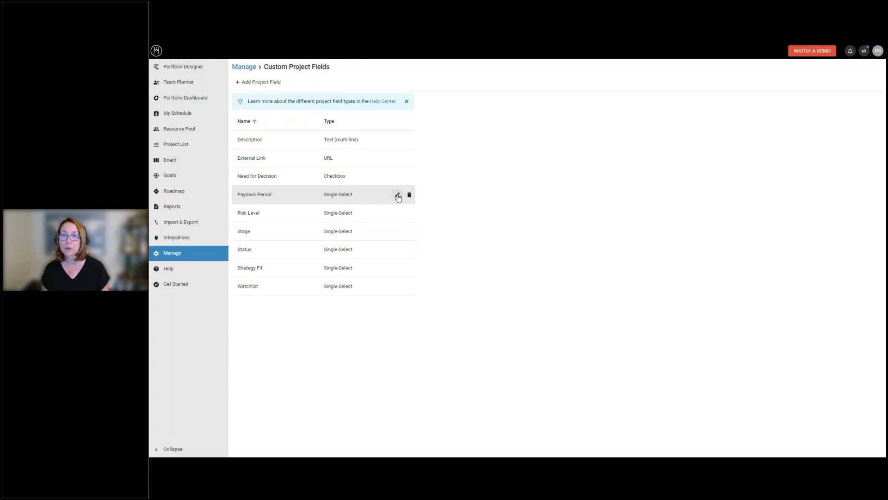
Step: Examine the Project Score contributions of the Payback Period field's options and return to the custom project fields
click(396, 194)
drag(764, 156, 769, 204)
click(748, 242)
click(823, 198)
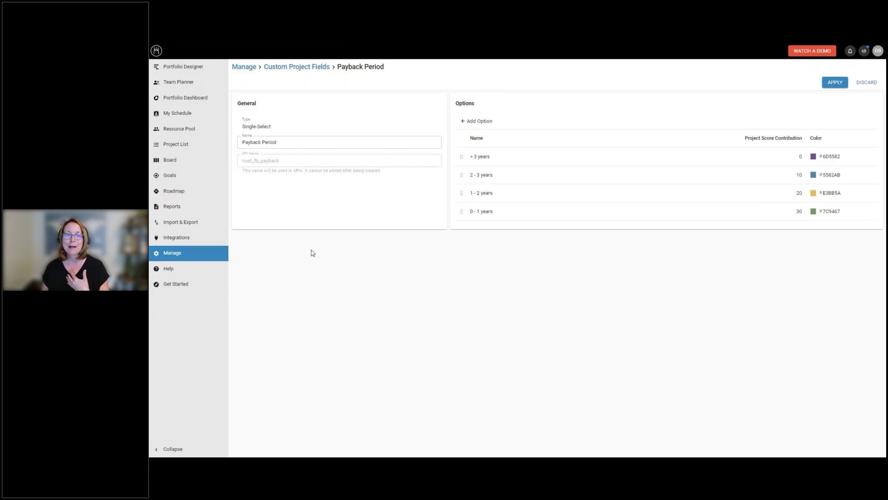
click(307, 66)
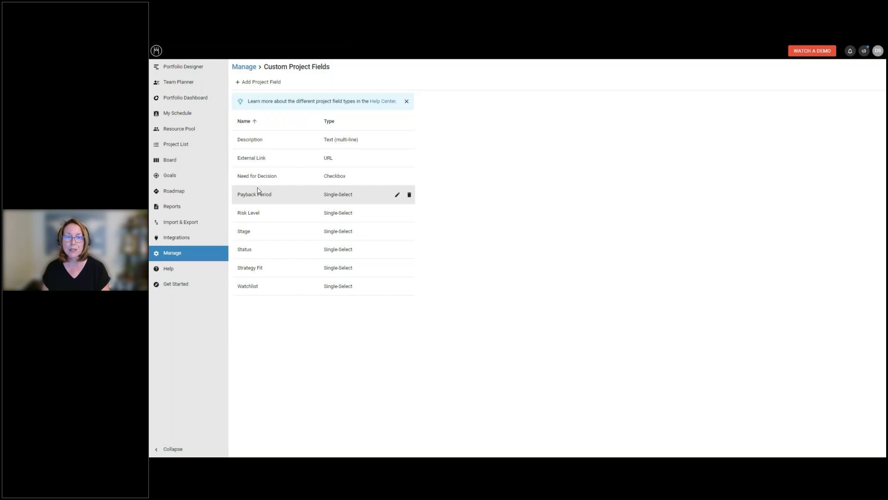
Step: Add a custom project field of type Resource named "Lead Architect"
click(266, 83)
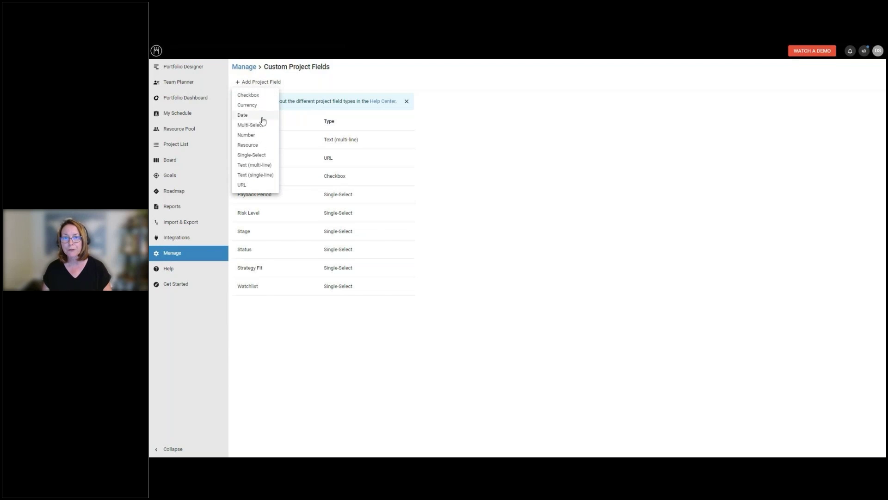
click(250, 144)
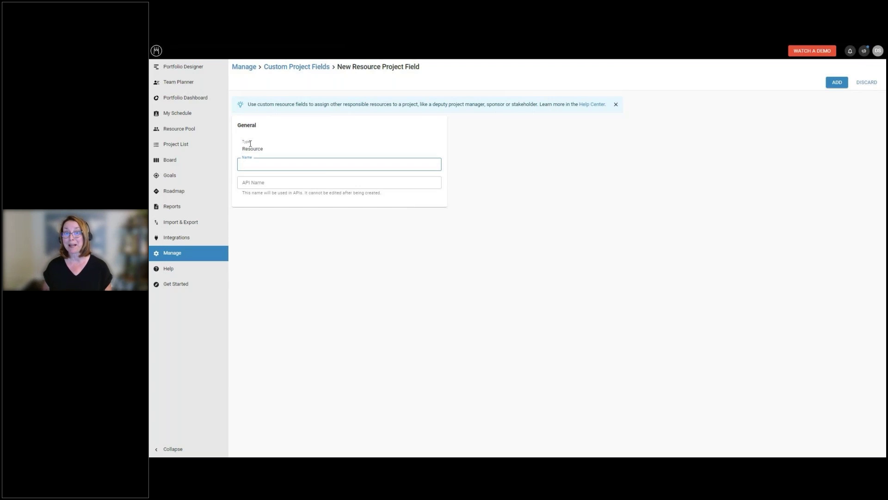
text(Lead Arc)
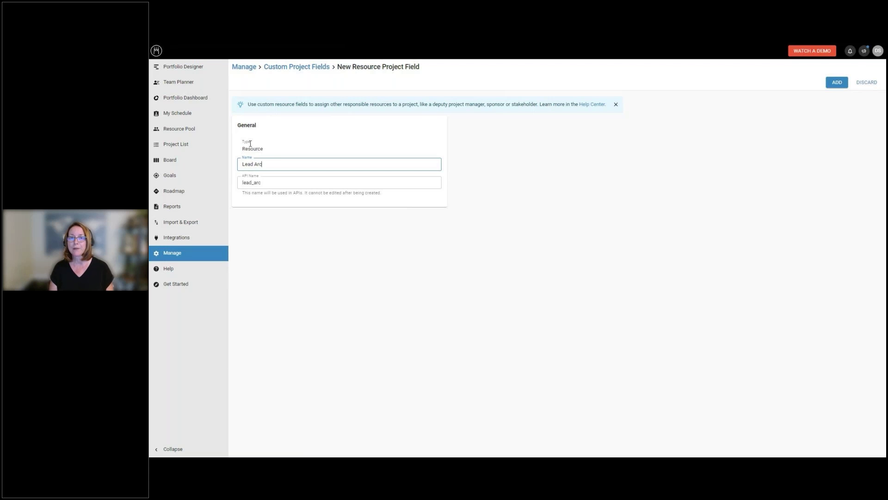
text(hitect)
click(829, 82)
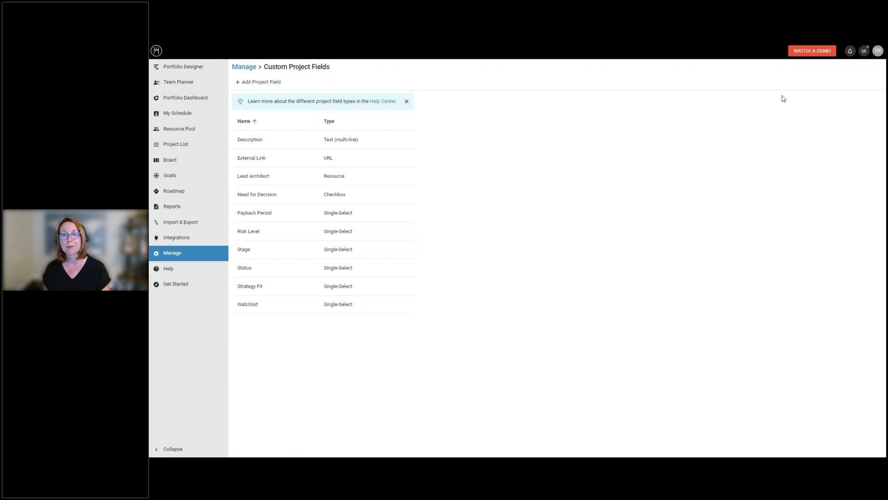
Step: Check the email notification settings in the user profile, and view the business goals with the JIRA Integration project selected
click(875, 55)
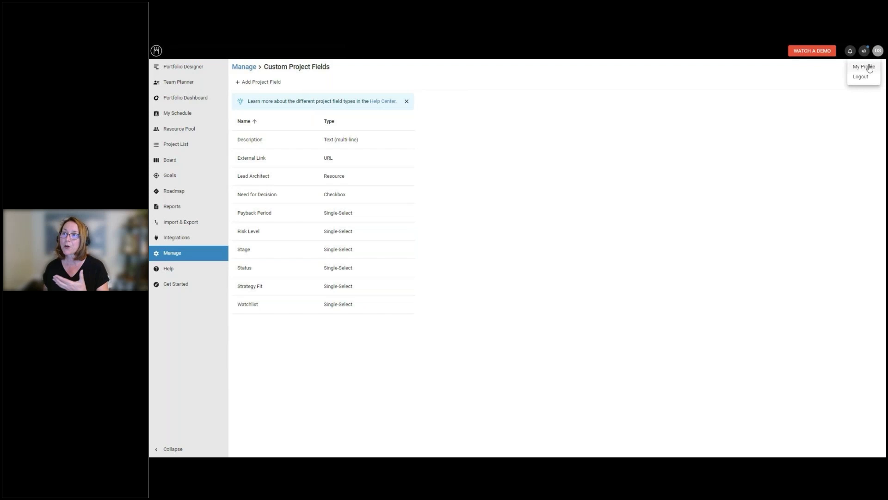
click(866, 67)
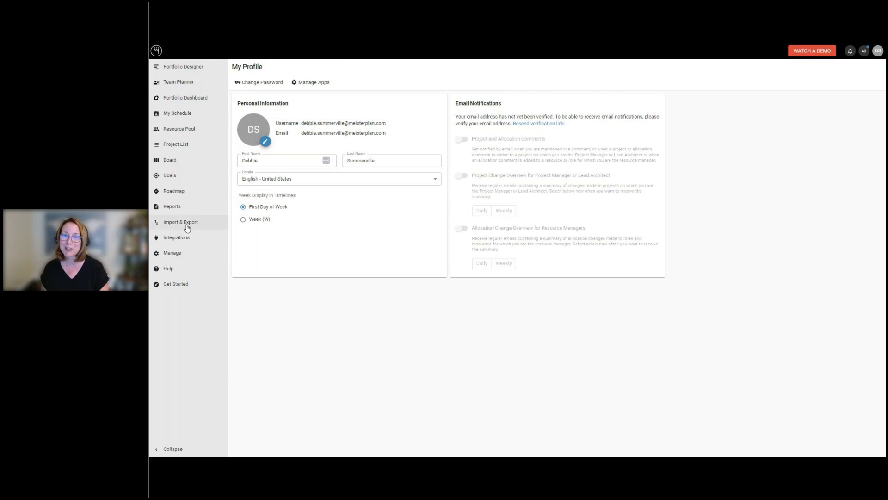
click(175, 180)
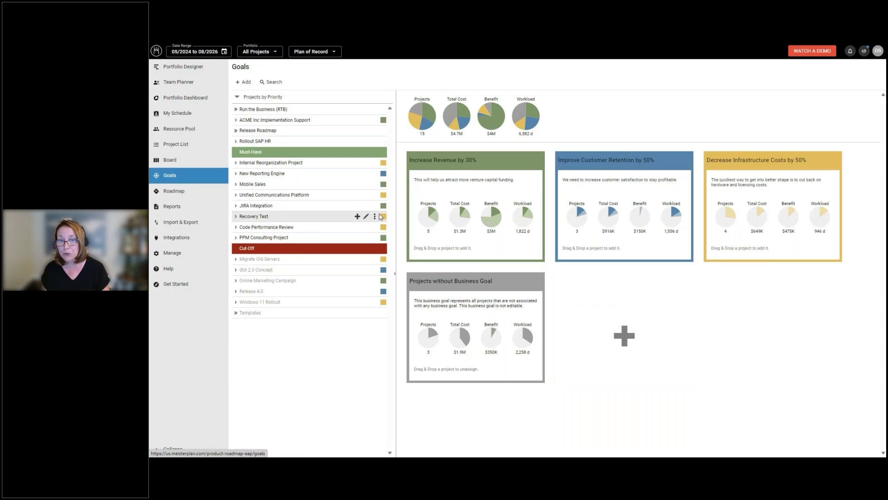
drag(264, 207, 364, 219)
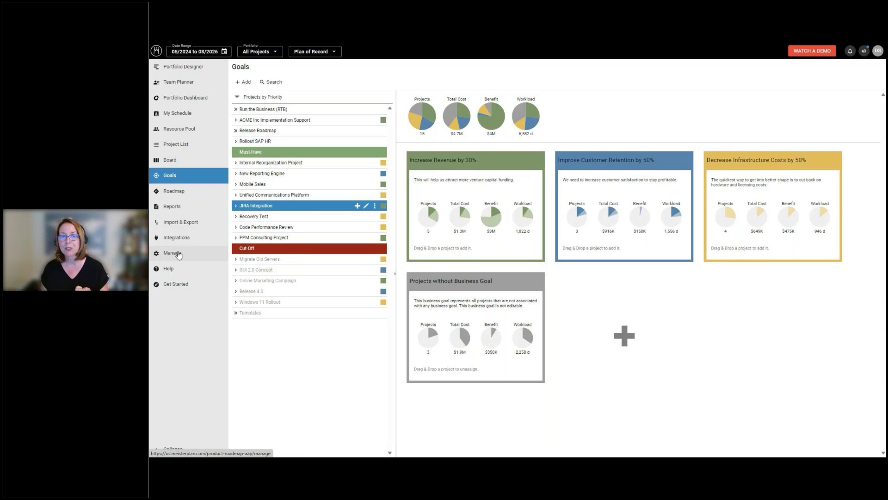
Step: Examine the Product Development project type's details layout, including the available section types and the Allocations and Milestones tabs
click(174, 252)
click(467, 273)
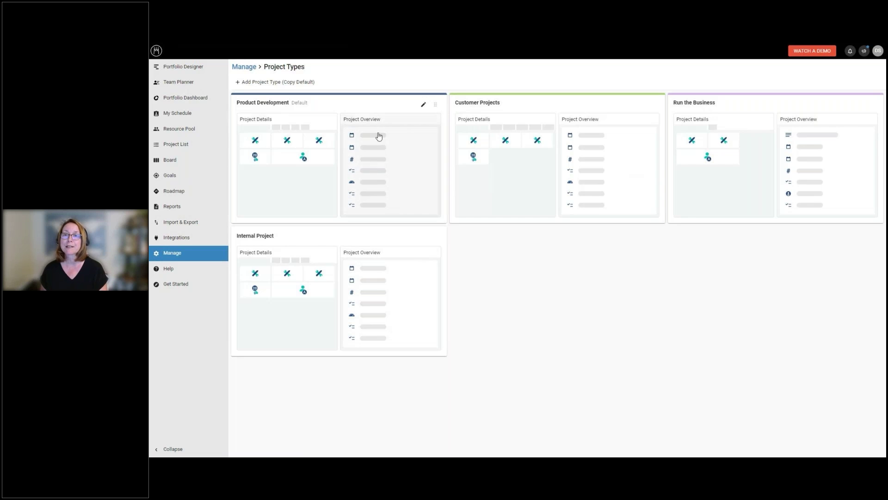
click(281, 160)
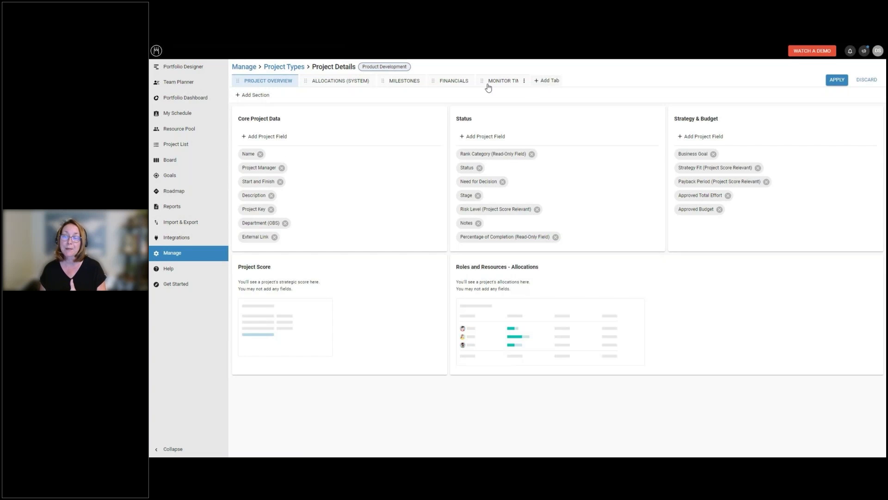
click(266, 97)
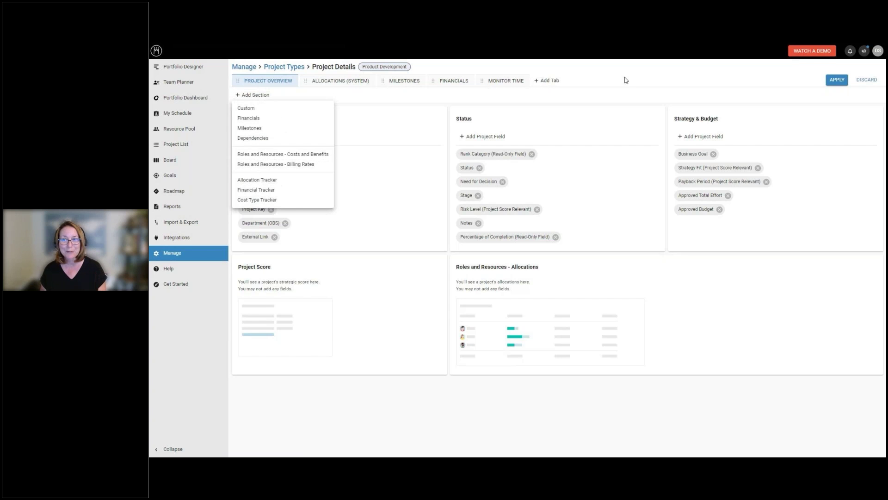
click(299, 86)
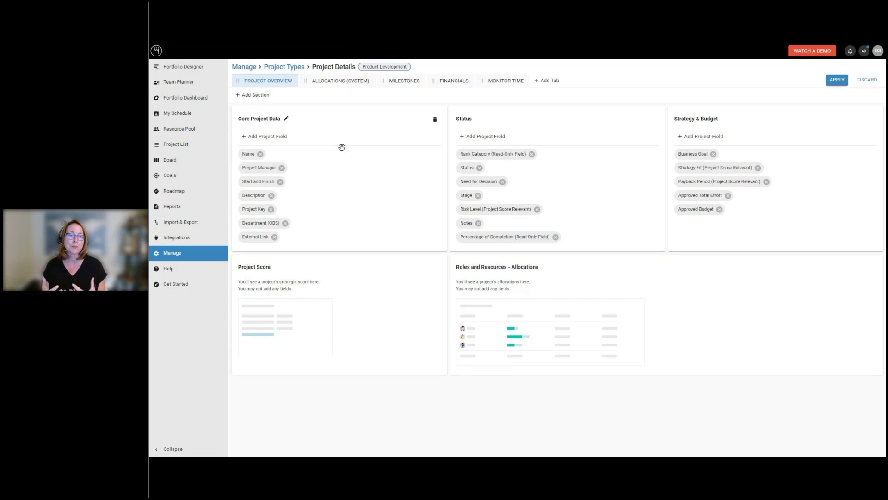
click(341, 81)
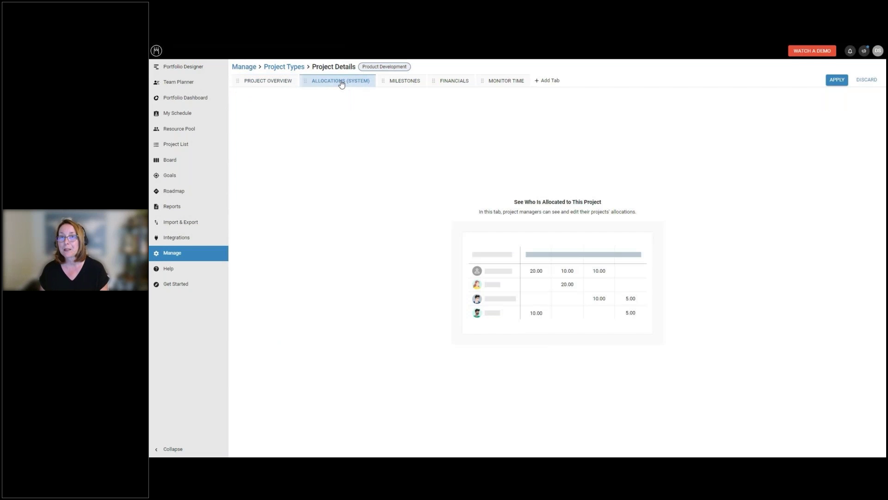
click(407, 83)
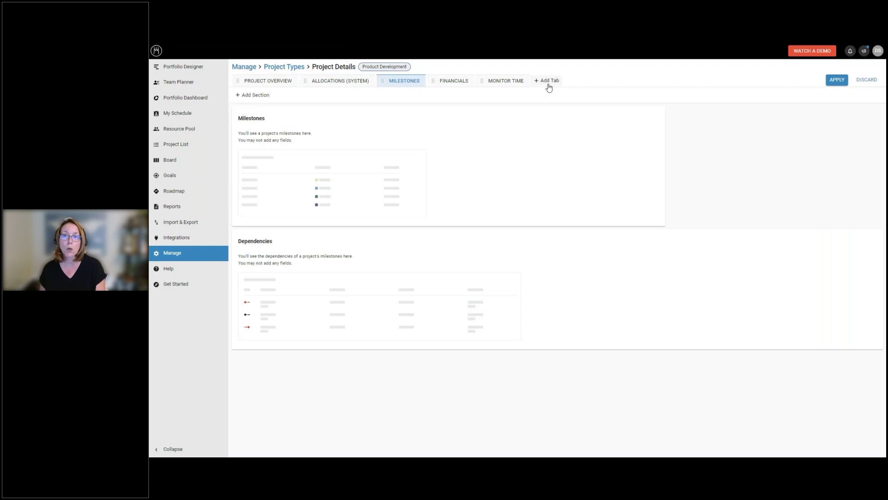
click(293, 68)
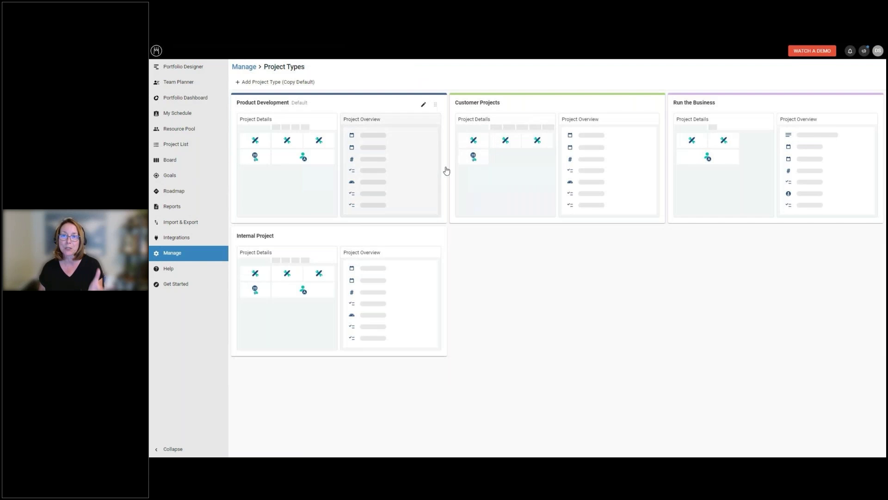
Step: Inspect the Project Score Contribution setting of the Product Development project type and close it without saving
click(424, 106)
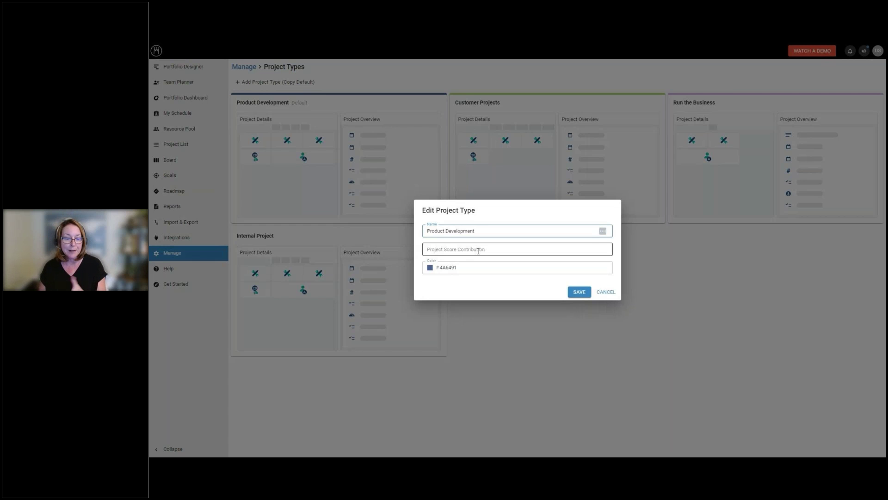
click(450, 251)
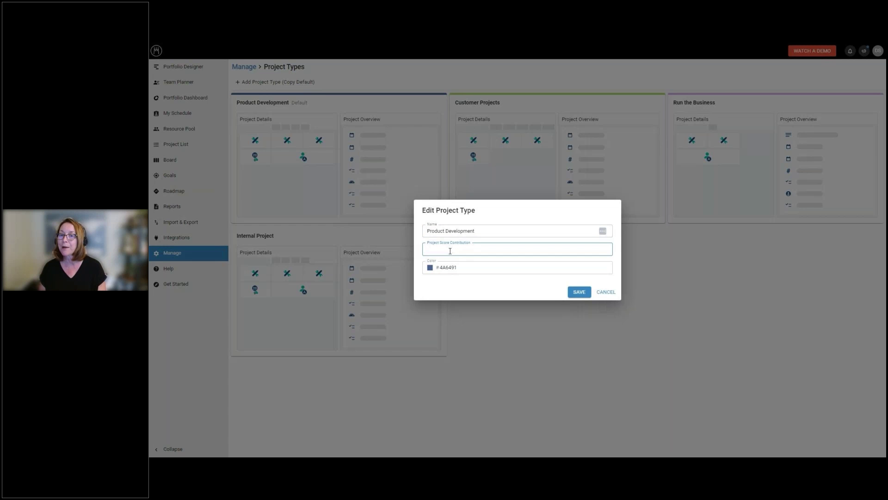
click(606, 292)
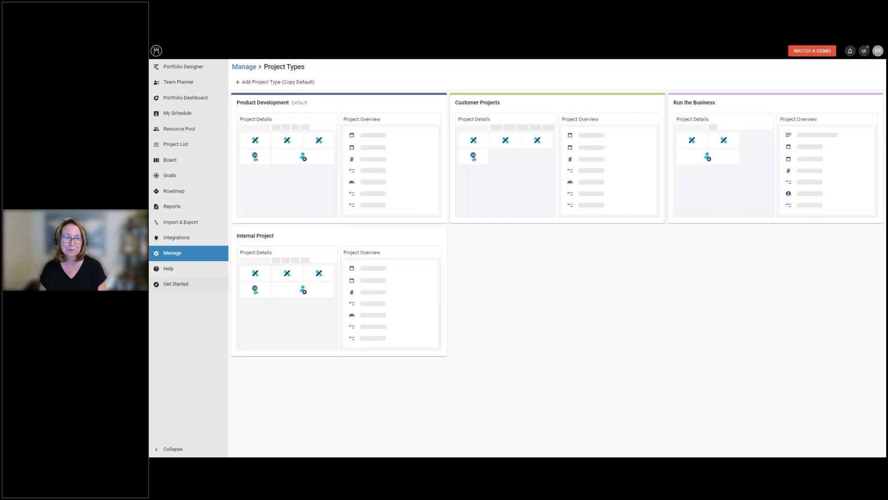
Step: Open the roadmap and set its timeline zoom level to Month
click(180, 193)
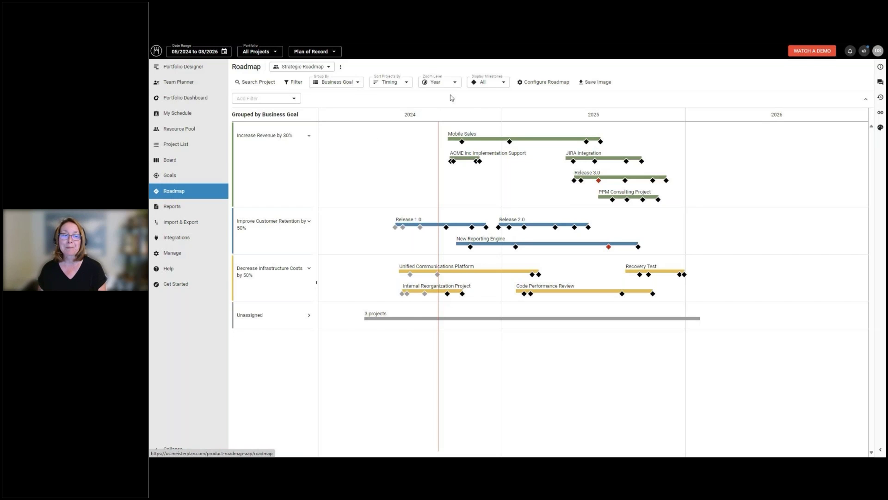
click(448, 82)
click(435, 113)
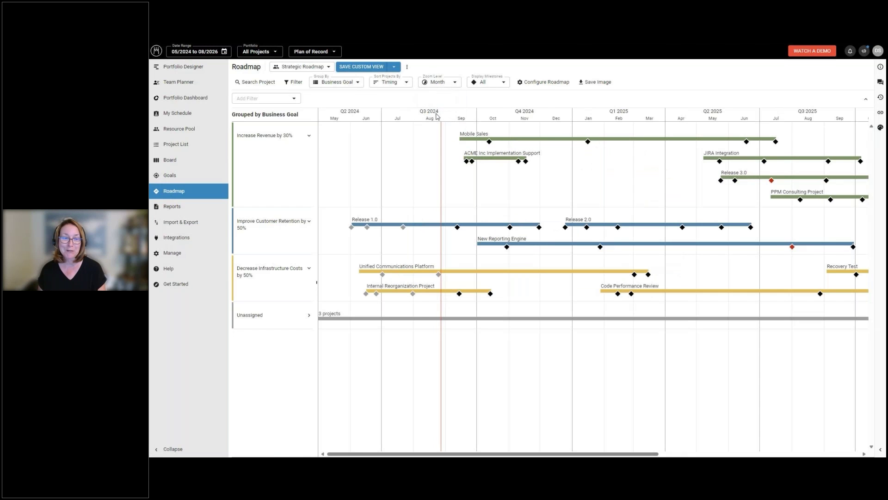
click(439, 83)
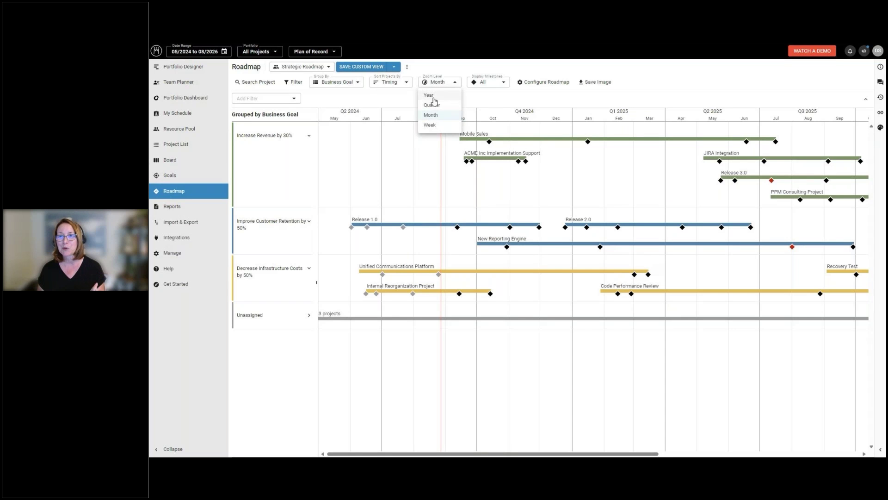
click(481, 87)
Step: Preview the All, Detailed milestone display before returning it to All, and select Release 1.0 to inspect its milestones
click(486, 88)
click(484, 115)
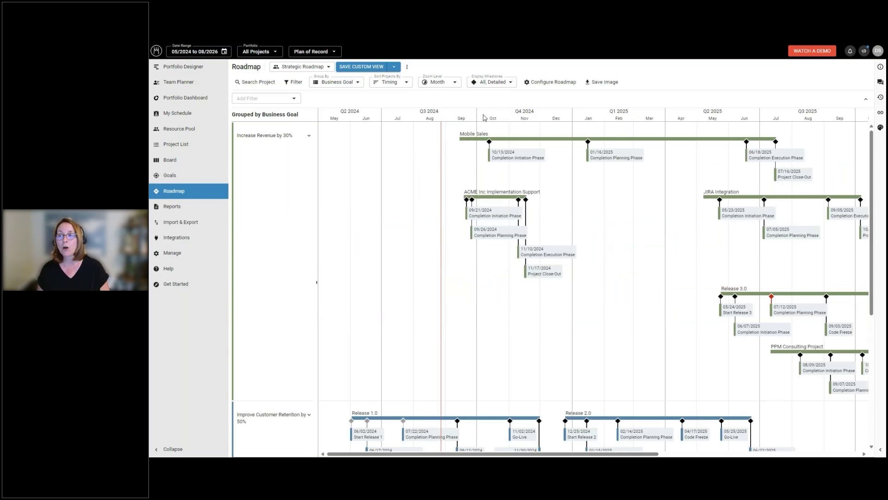
click(486, 87)
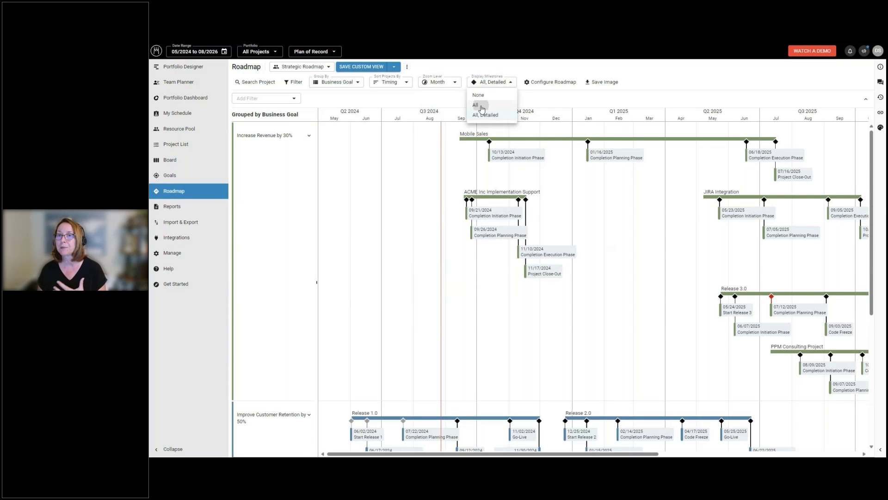
click(482, 106)
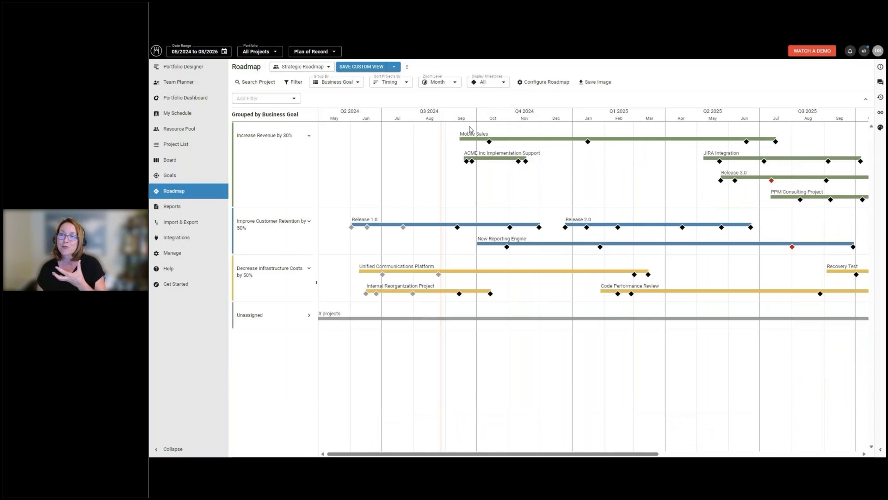
click(423, 227)
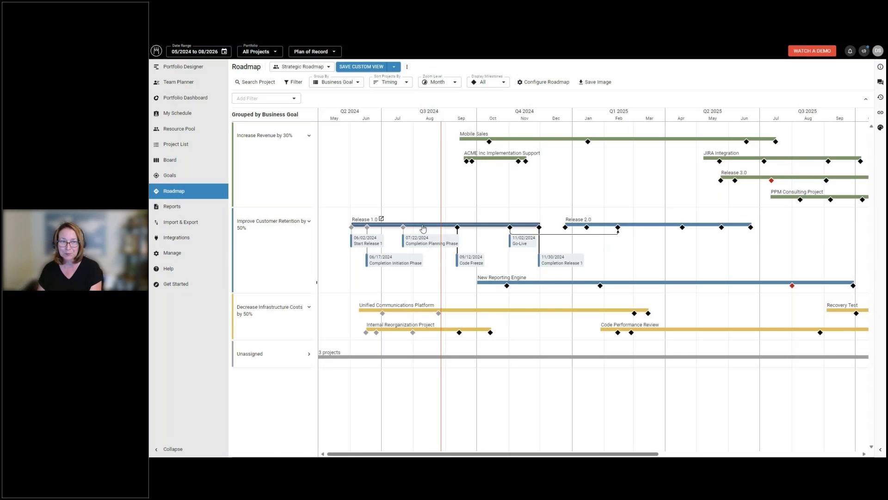
Step: Color the roadmap's Gantt bars by Project Phase with the percentage of completion shown, and select Release 3.0 to view its dependencies
click(529, 85)
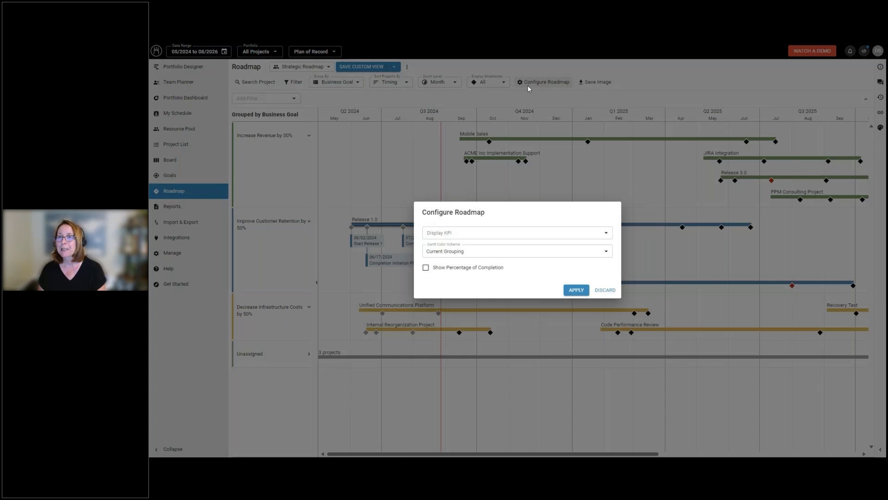
click(470, 252)
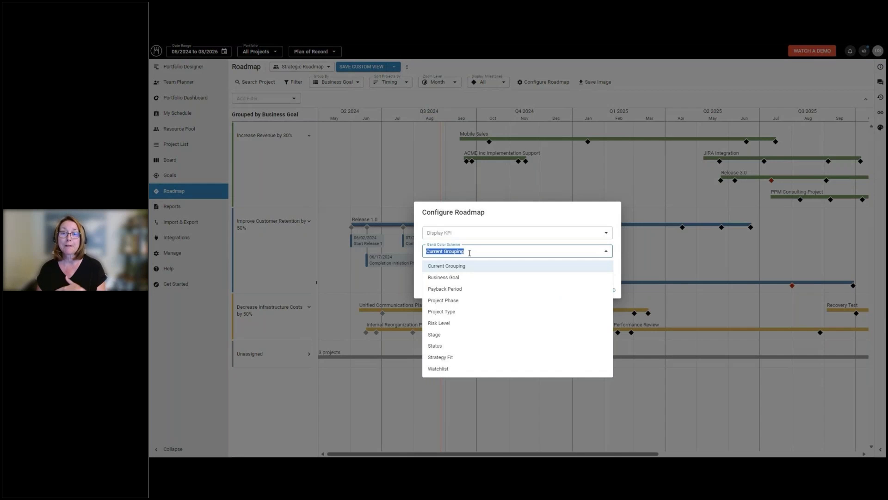
click(449, 301)
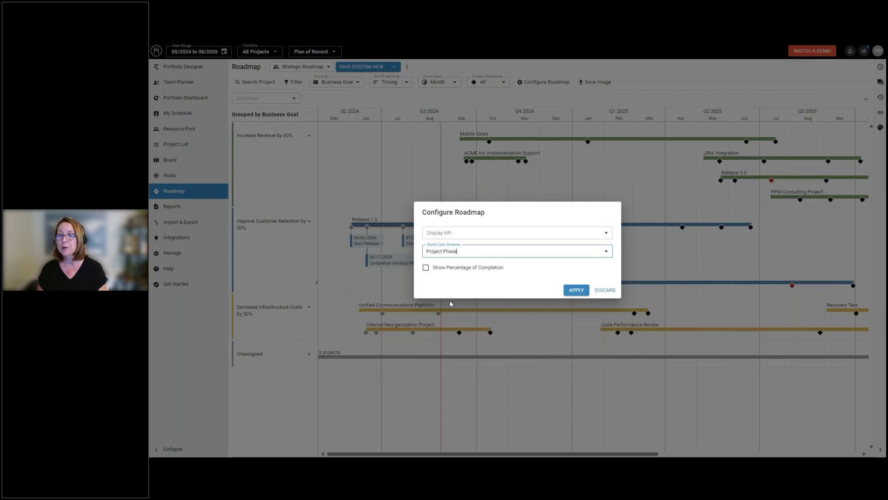
click(450, 269)
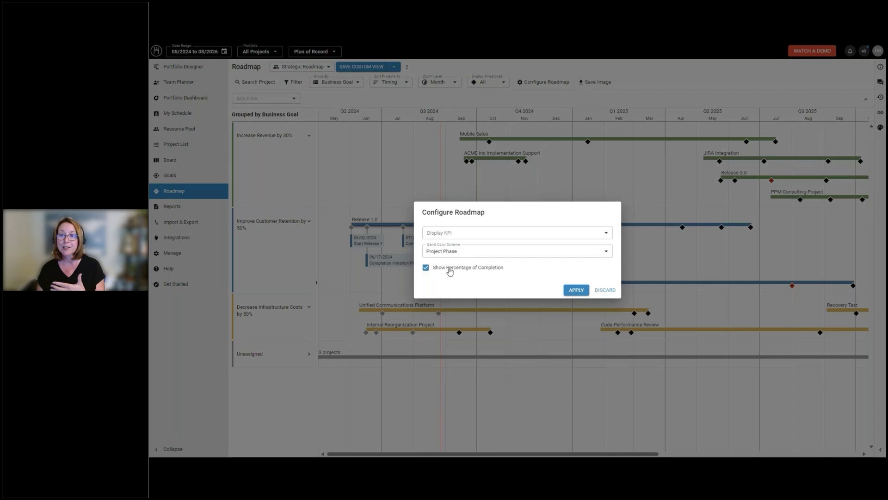
click(575, 290)
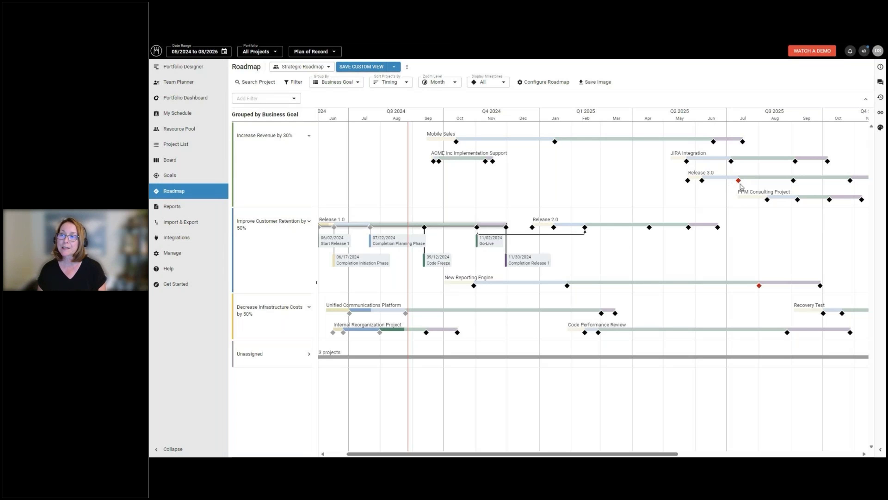
mouse_move(738, 182)
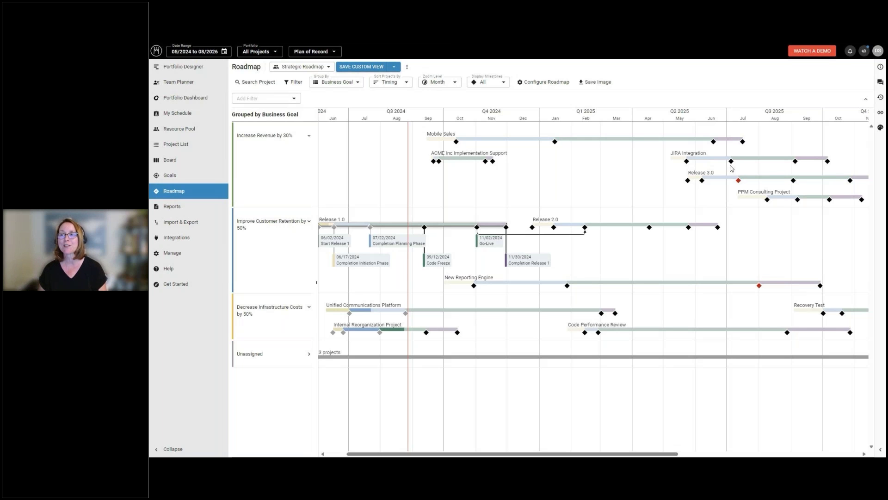
click(729, 181)
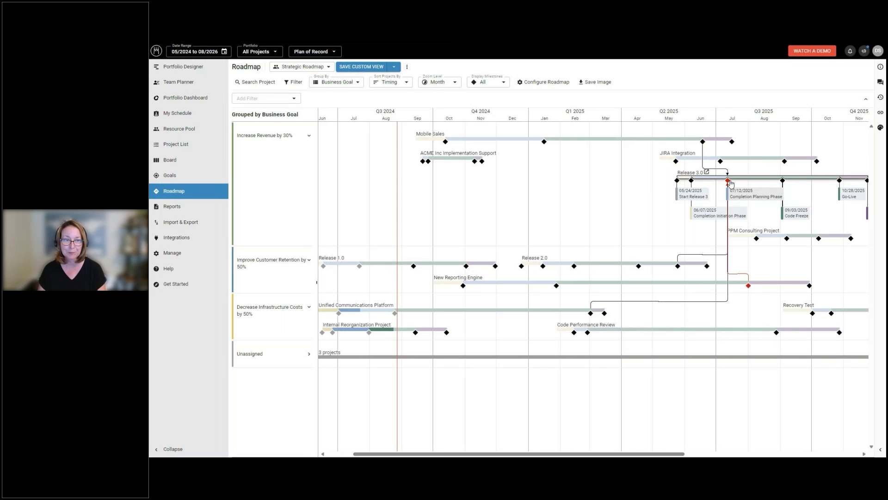
Step: Filter the milestones by Date Range using a monthly rolling period of 1 month before and 3 months after the current month
click(293, 100)
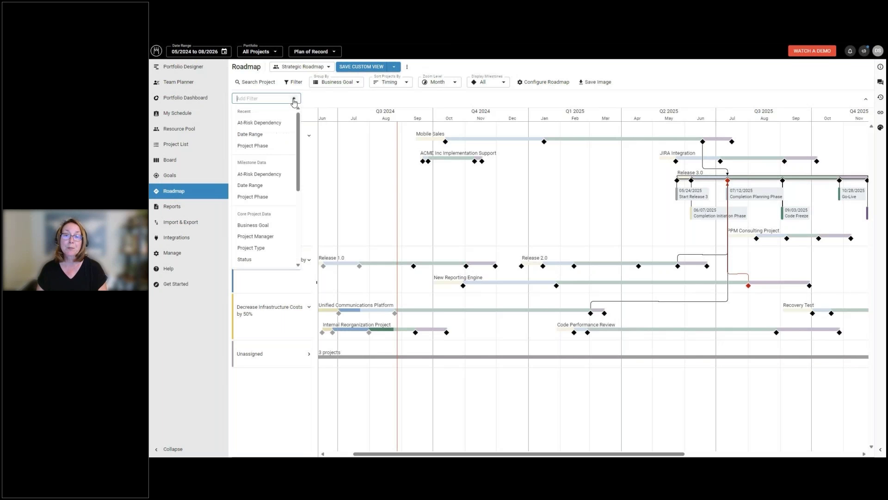
click(256, 186)
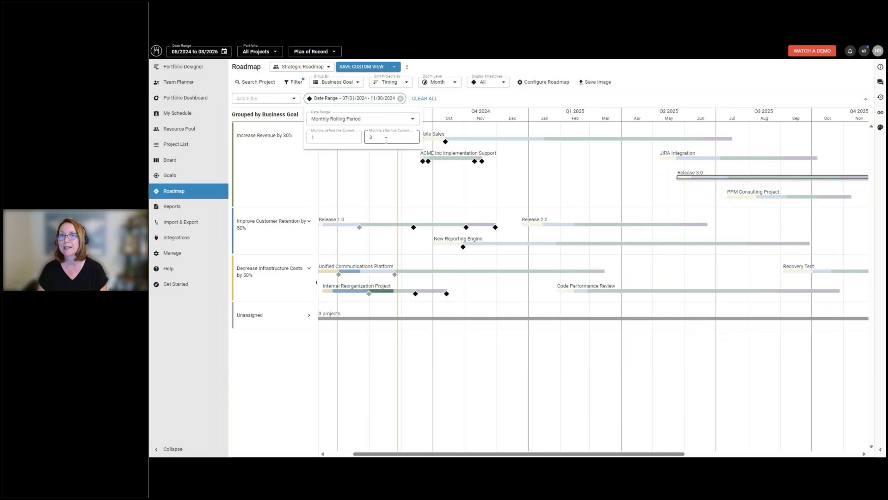
click(467, 103)
Step: Add a milestone filter that limits the Project Phase to Execution
click(295, 99)
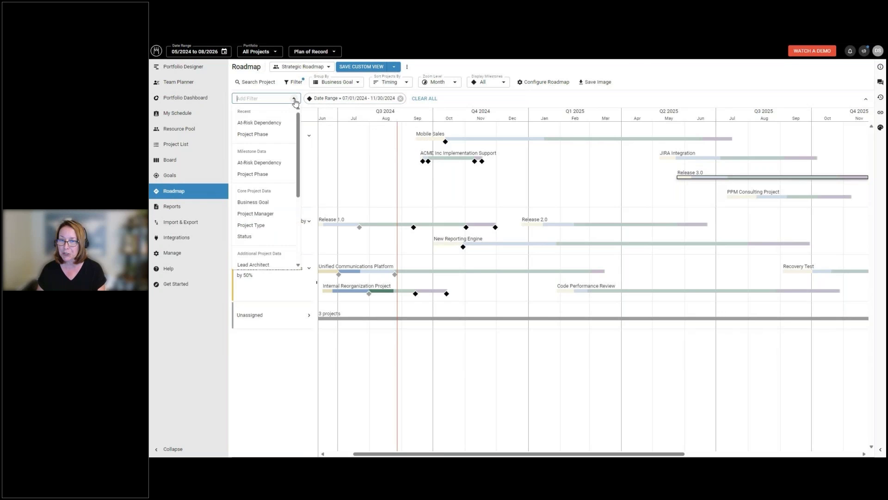
click(258, 179)
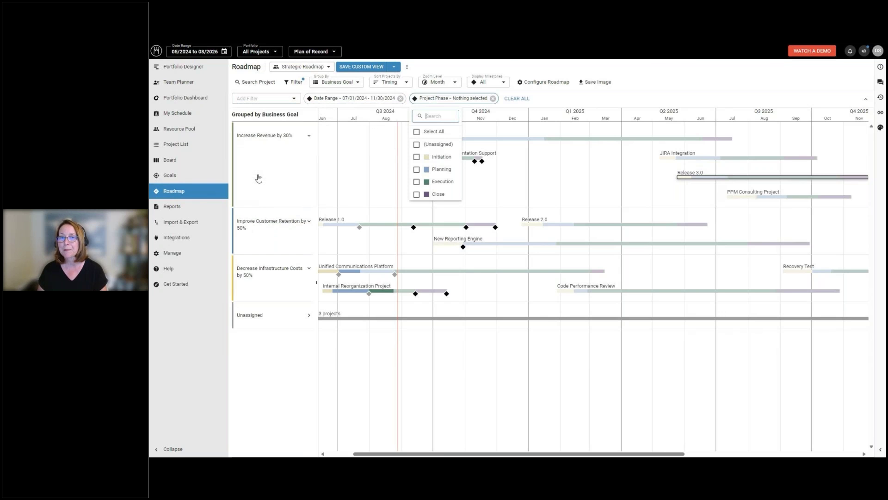
click(425, 182)
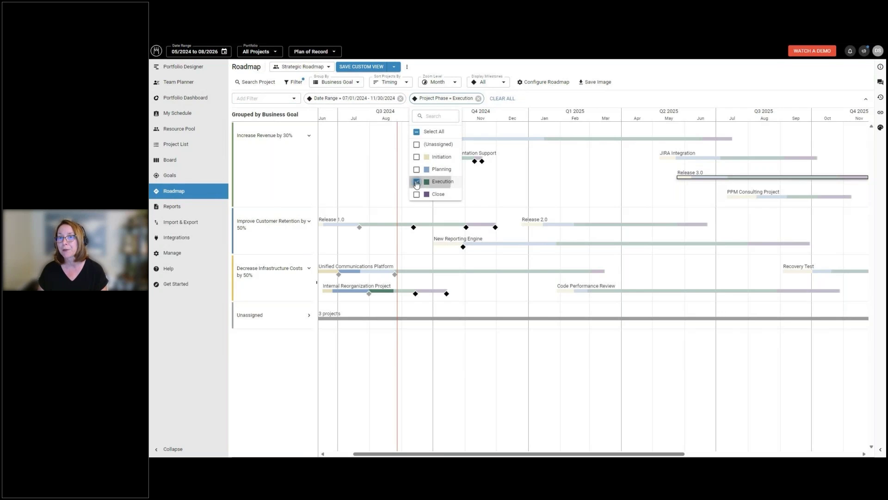
click(529, 102)
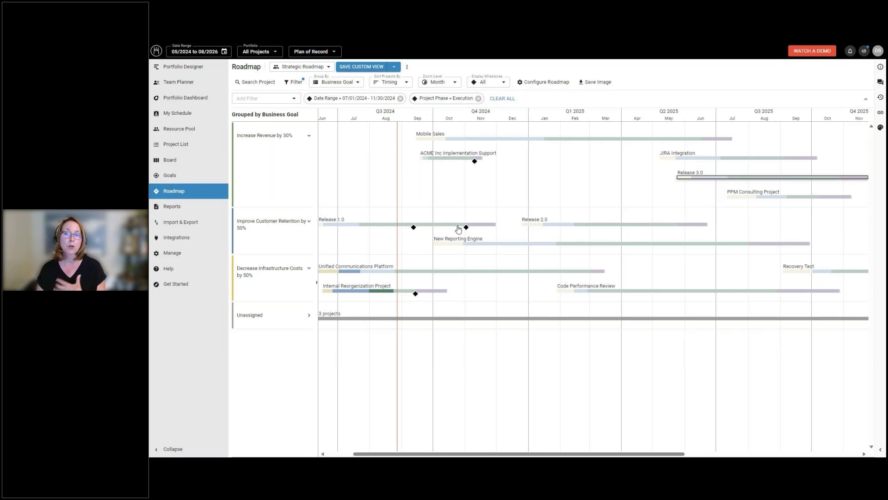
mouse_move(473, 161)
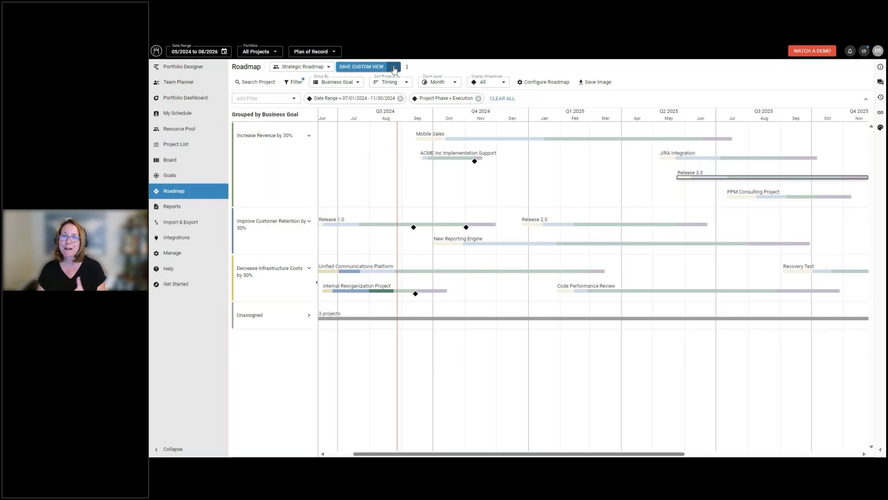
Step: Group the roadmap by Project Manager and remove the Project Phase milestone filter
click(343, 83)
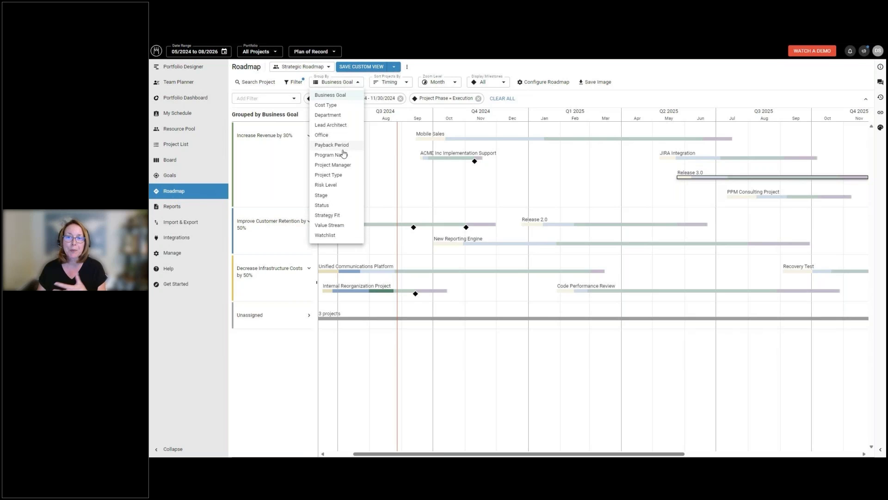
click(342, 165)
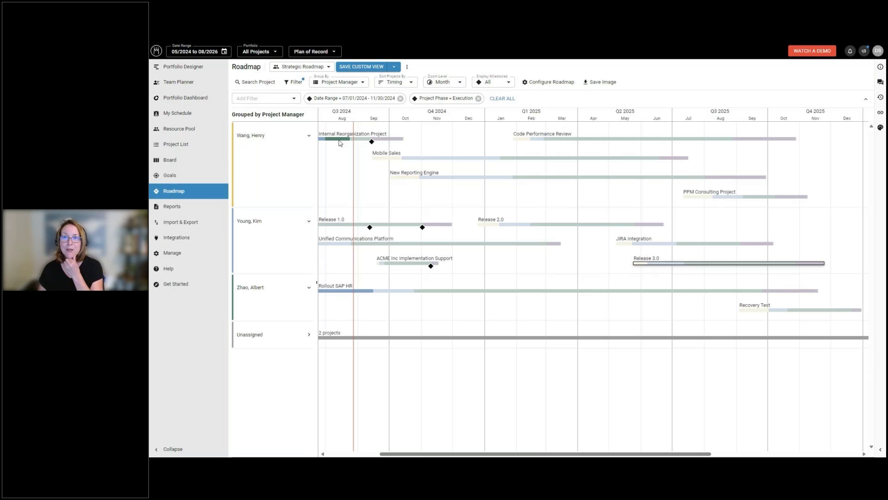
click(478, 98)
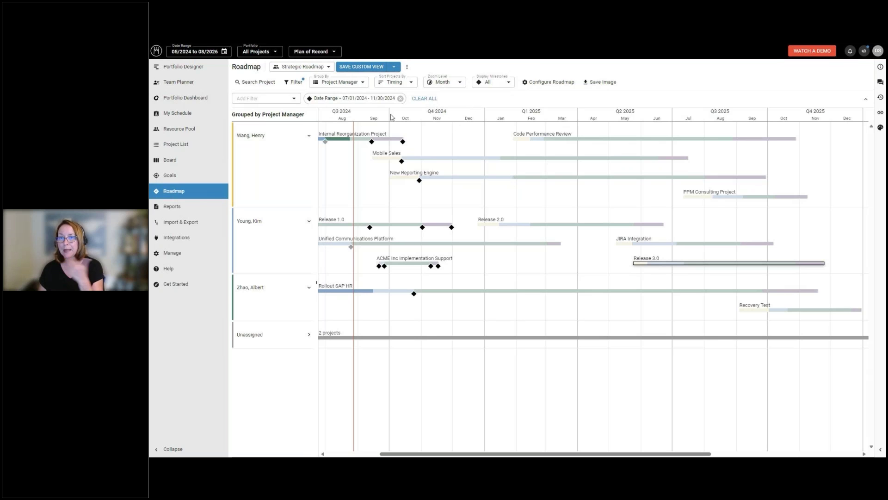
Step: Save the current roadmap settings as a new custom view with access rights for the Portfolio Managers user group
click(394, 66)
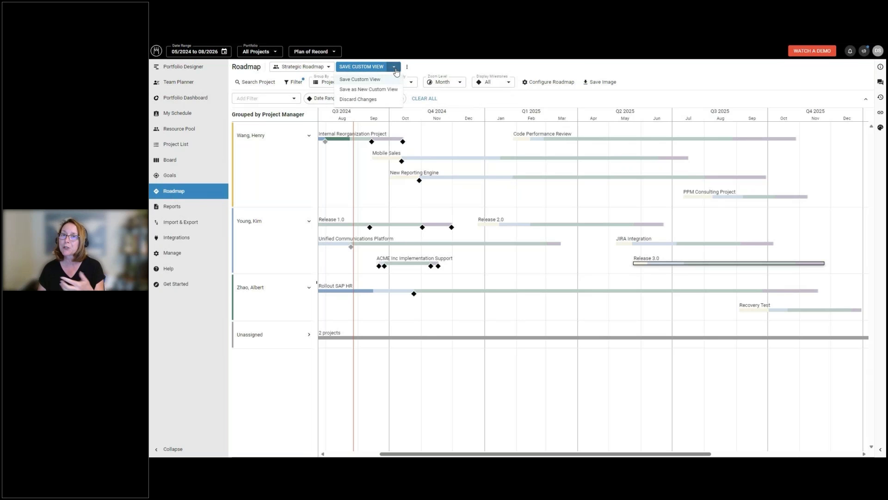
click(378, 91)
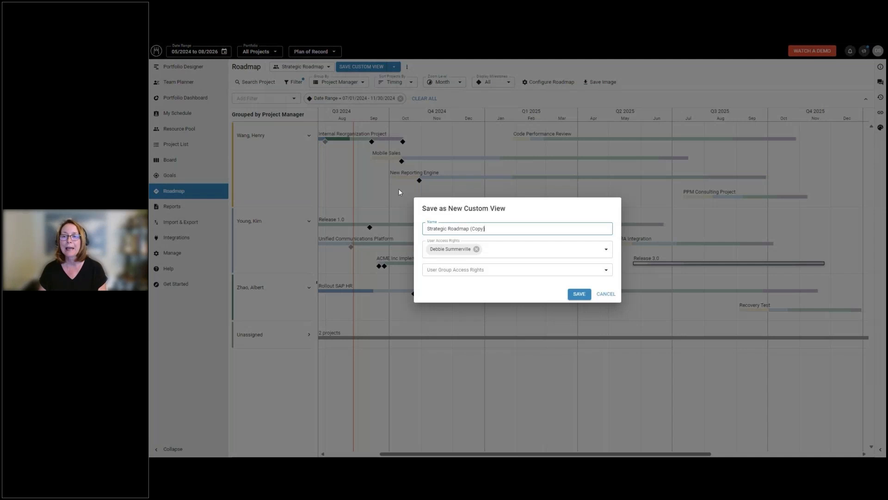
click(462, 270)
click(451, 333)
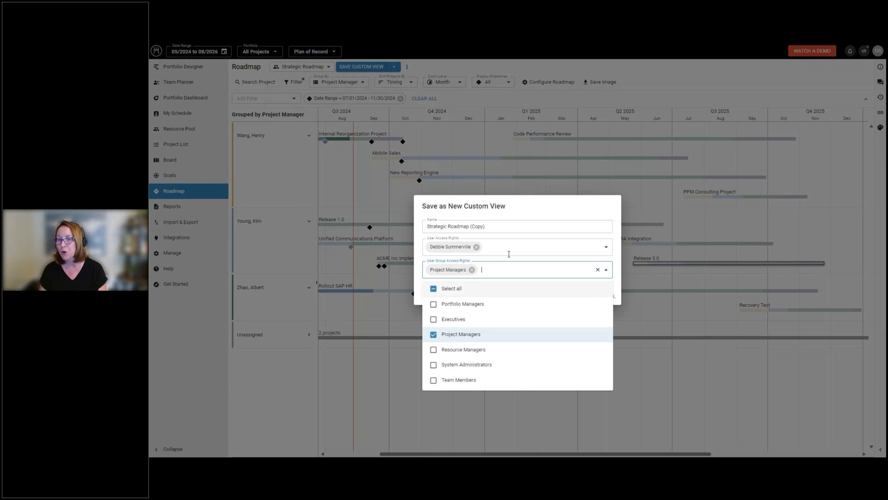
click(512, 206)
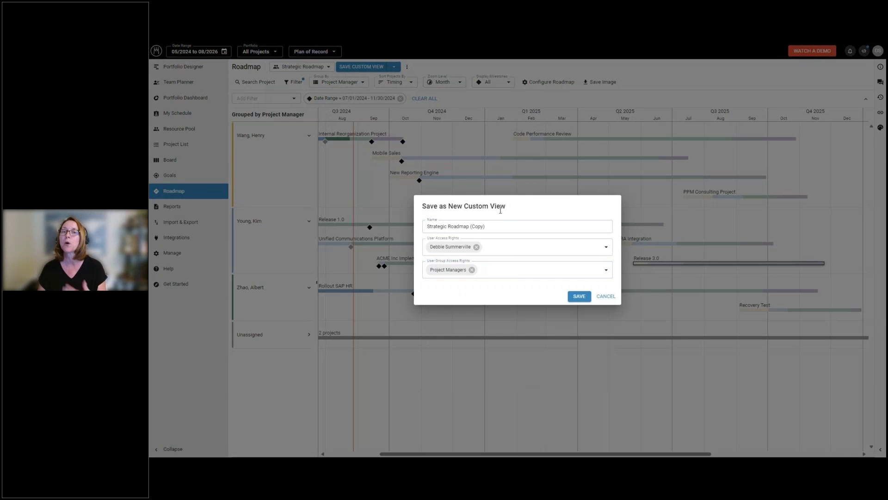
click(494, 274)
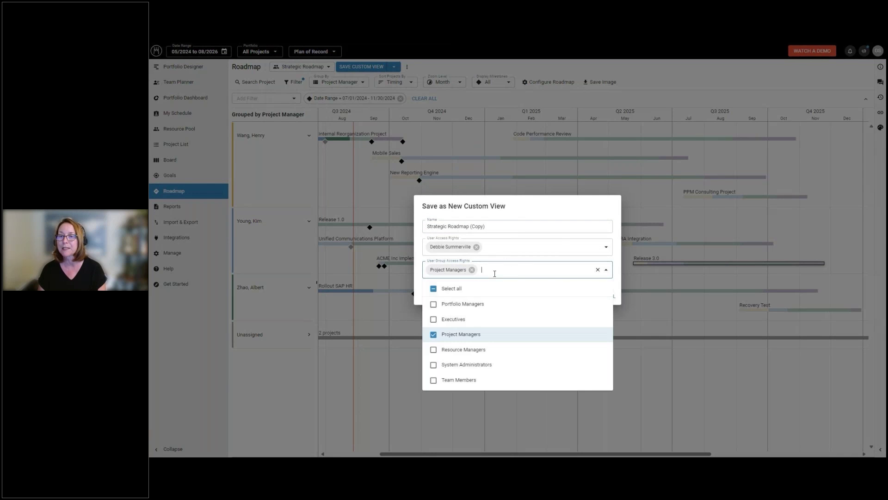
click(465, 304)
click(445, 334)
click(519, 210)
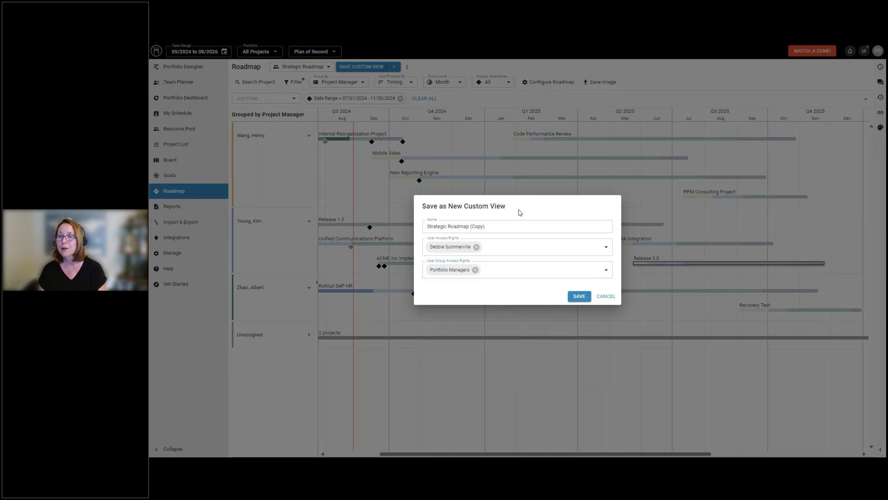
click(580, 297)
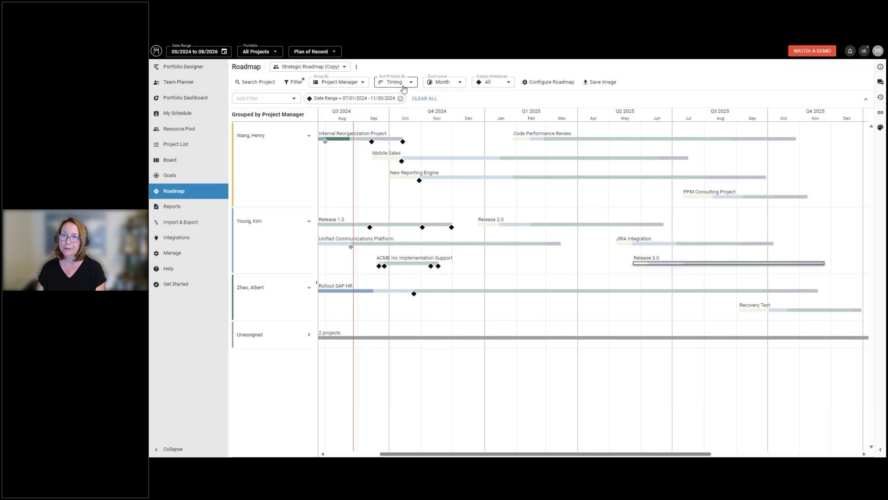
Step: Sort the roadmap's projects by Rank within each project manager group
click(404, 87)
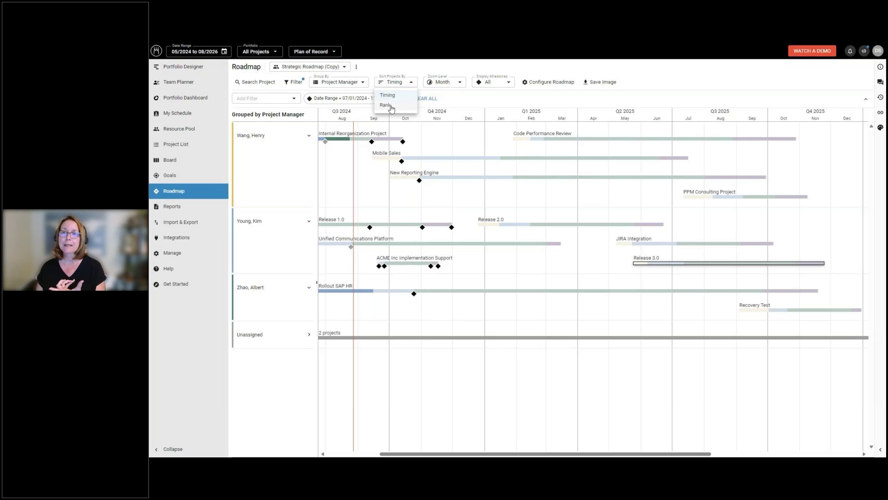
click(394, 101)
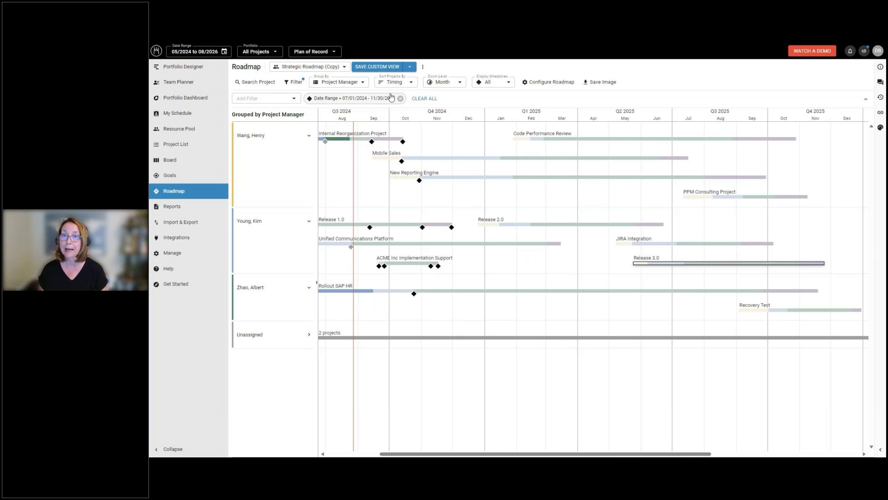
click(395, 82)
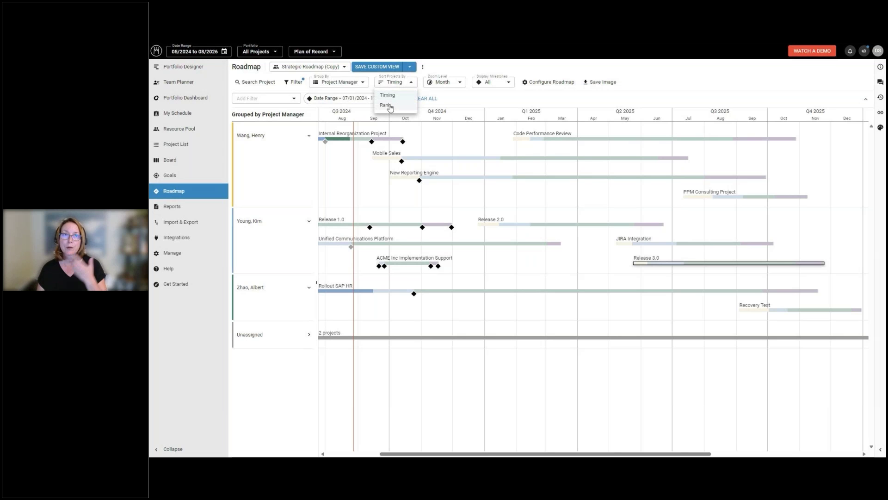
click(390, 106)
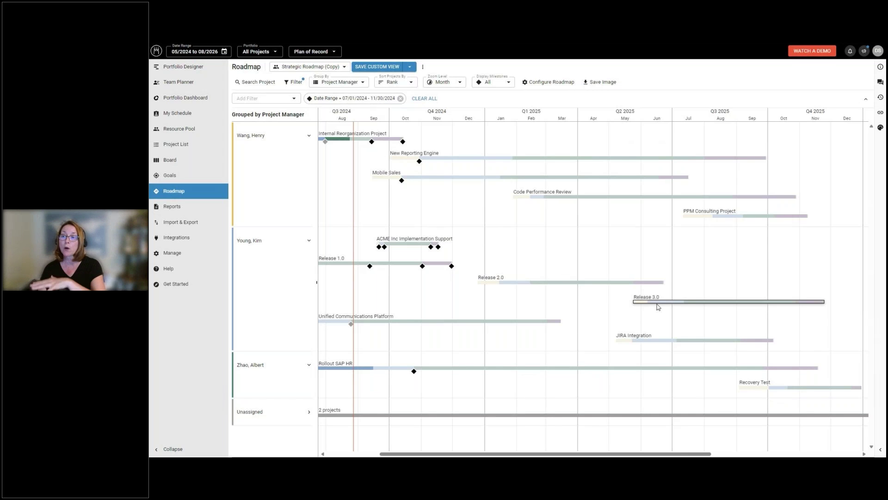
Step: Open the Mobile Sales project from the roadmap and show its milestones and dependencies
mouse_move(655, 307)
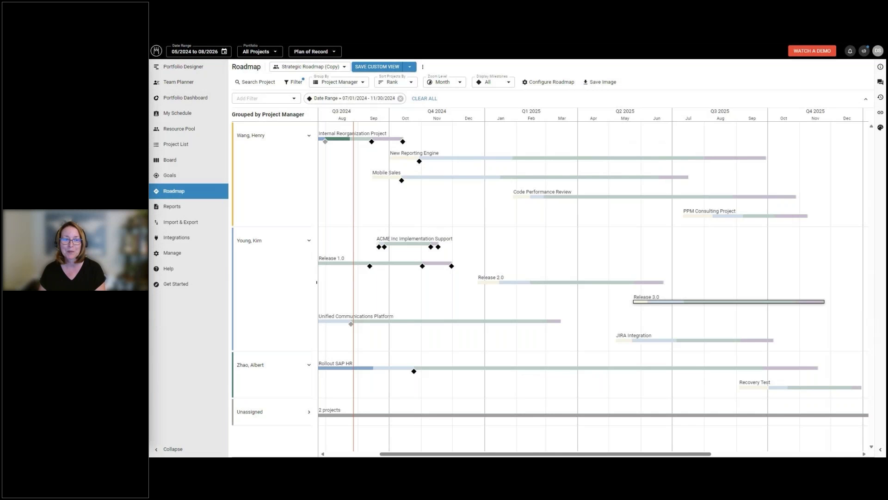
click(669, 180)
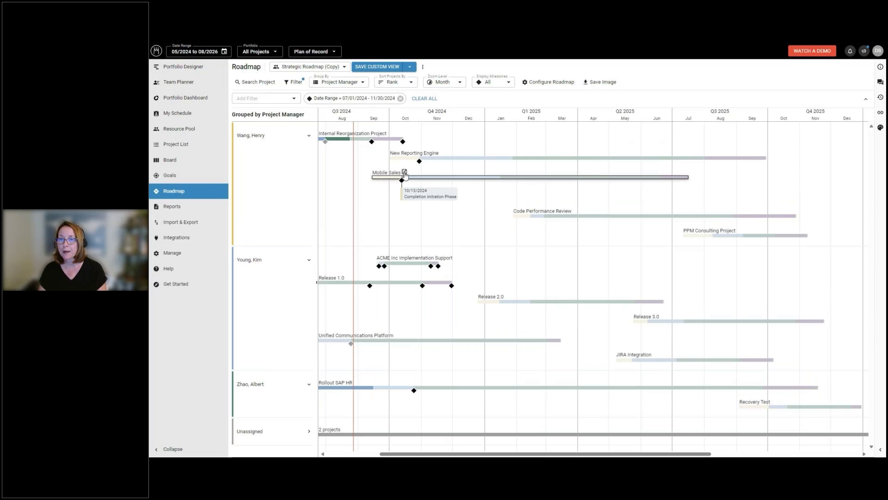
click(404, 173)
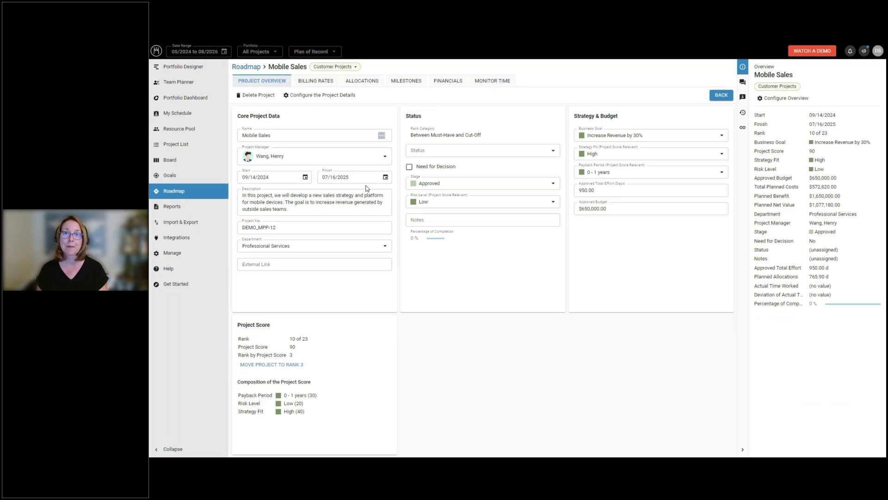
click(410, 81)
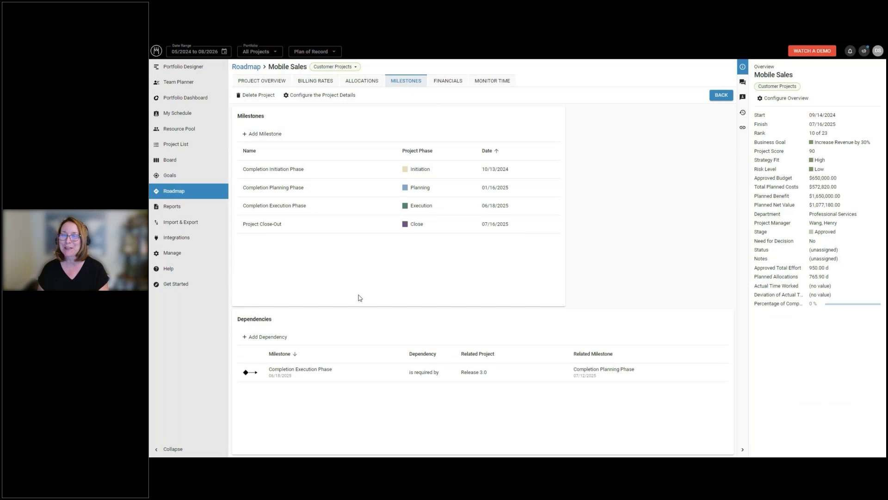
Step: Begin a new milestone for the Mobile Sales project and look at the available Project Phase options
click(263, 135)
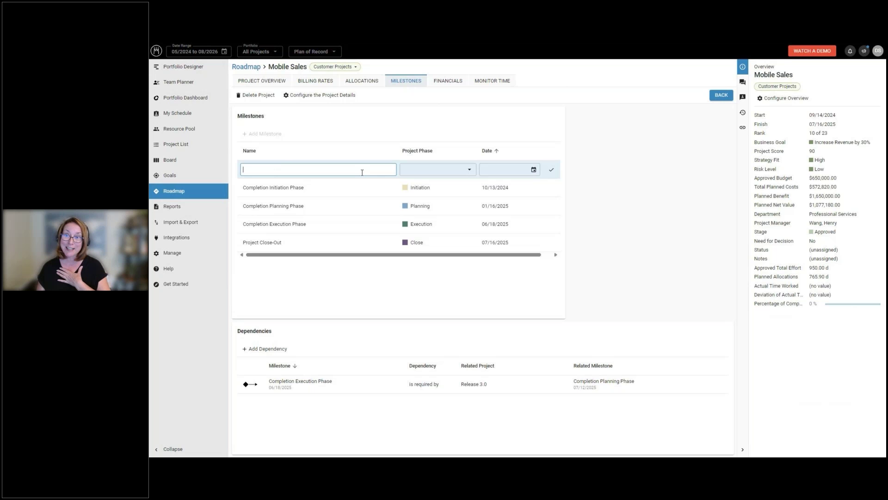
click(470, 171)
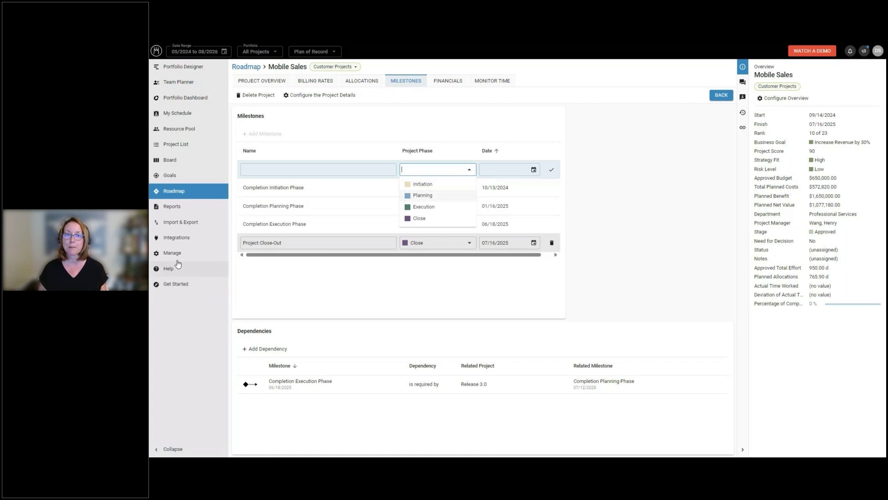
click(604, 200)
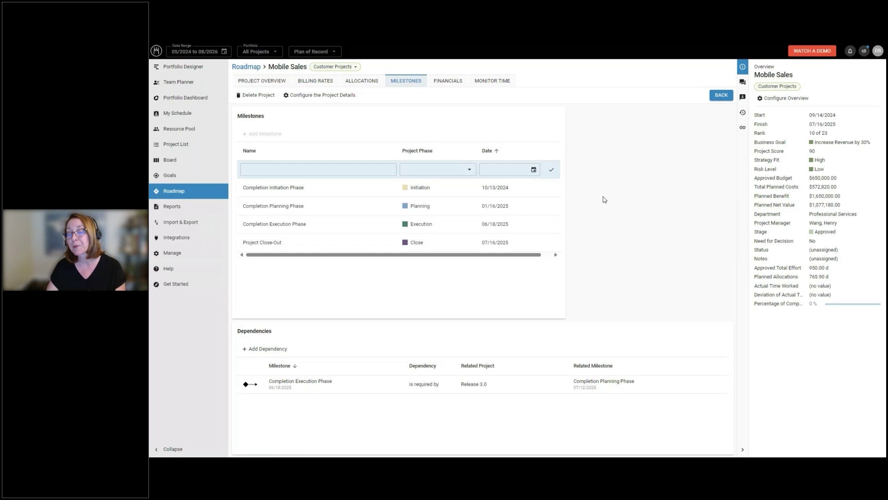
mouse_move(532, 208)
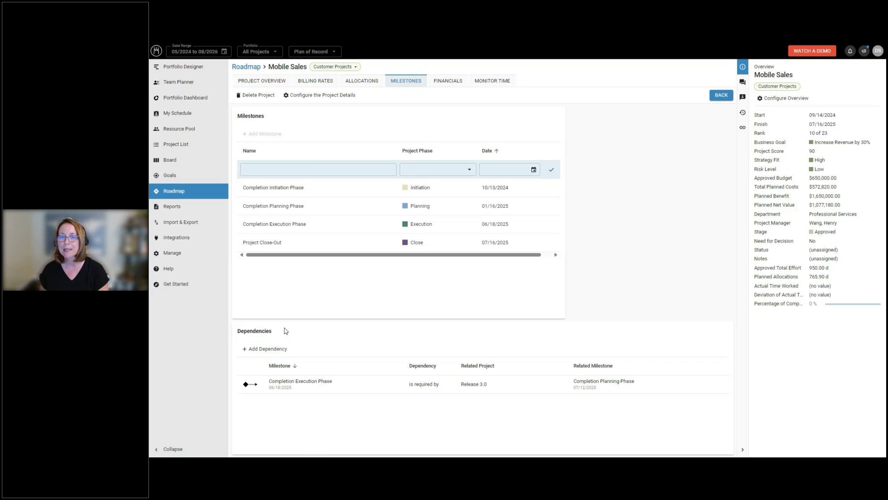
Step: Add a dependency in which the Completion Initiation Phase milestone requires the Completion Planning Phase milestone of JIRA Integration
click(272, 349)
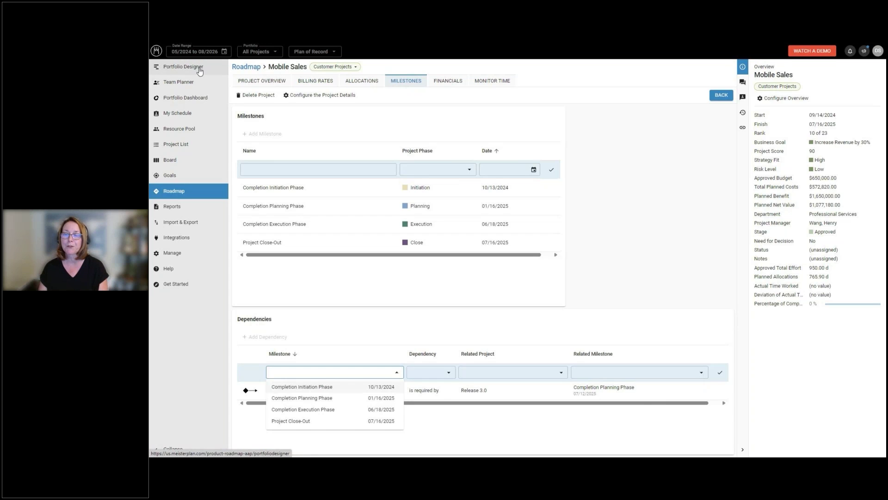
click(311, 387)
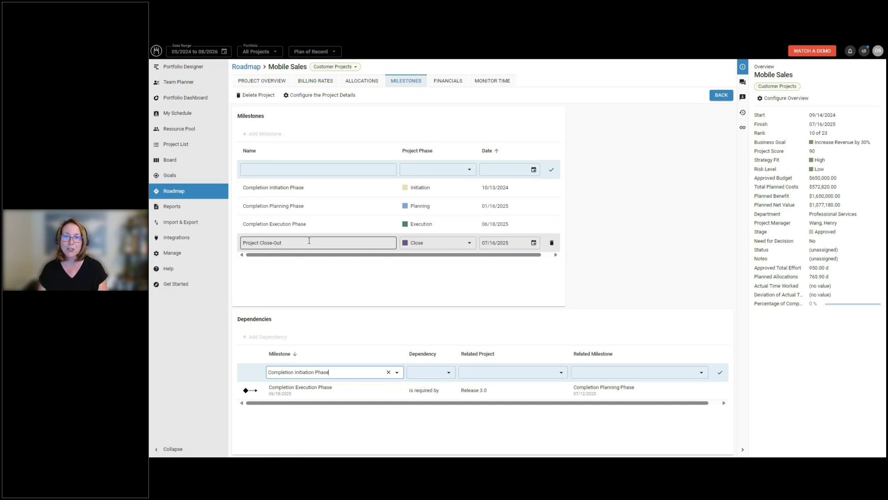
click(447, 372)
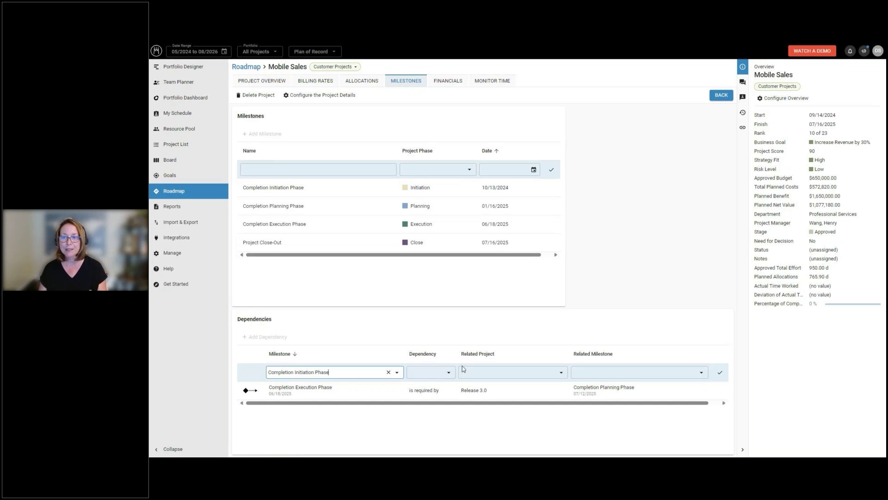
click(448, 372)
click(426, 386)
click(470, 373)
click(481, 345)
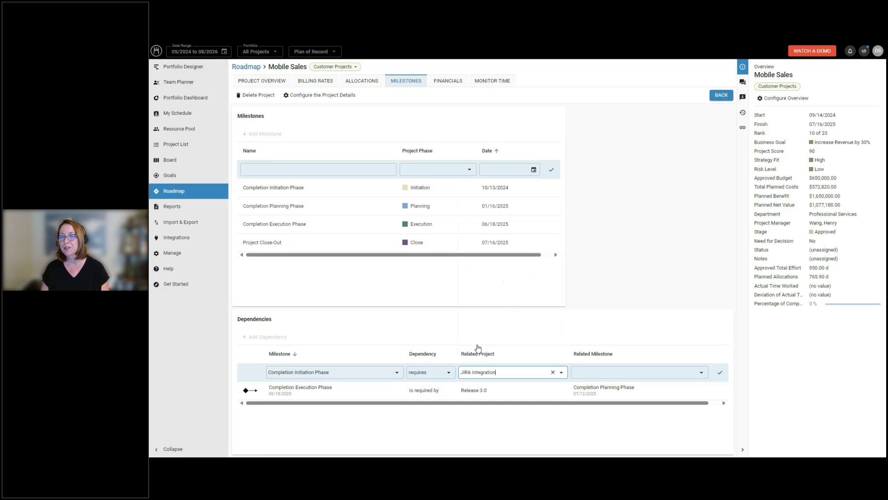
click(587, 367)
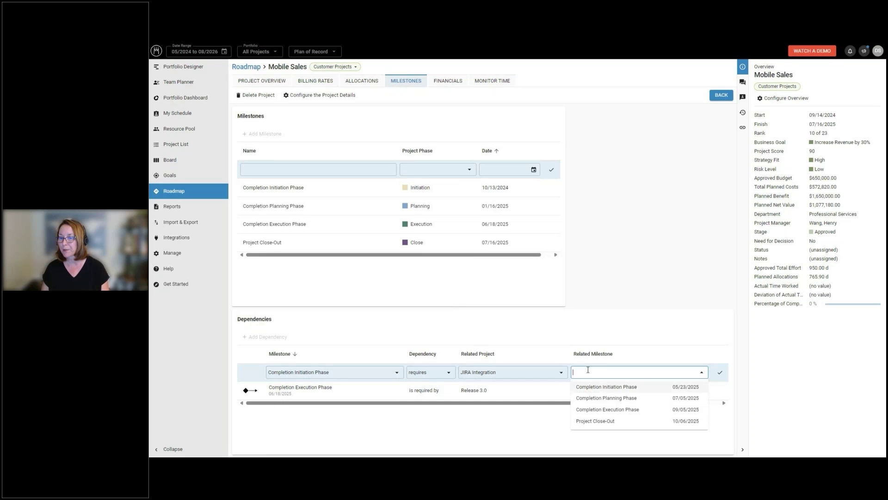
click(603, 393)
click(720, 372)
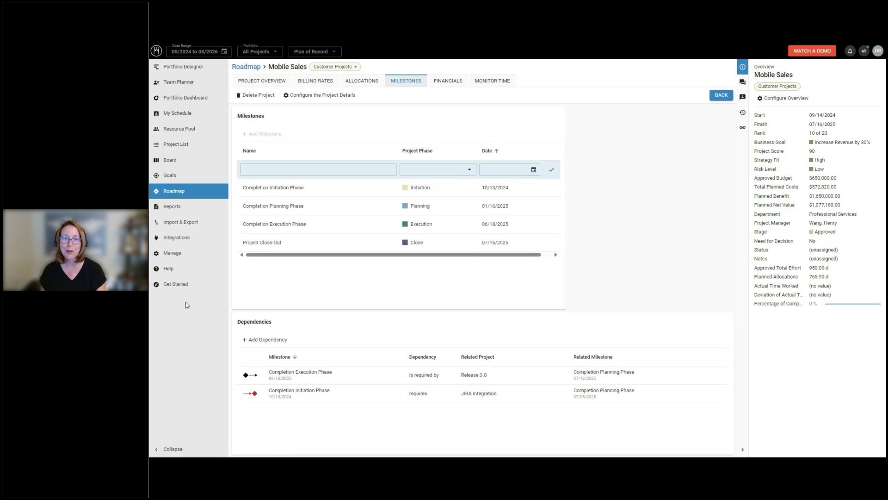
Step: Leave the Mobile Sales project without saving the blank milestone and open the scenario management list
click(169, 253)
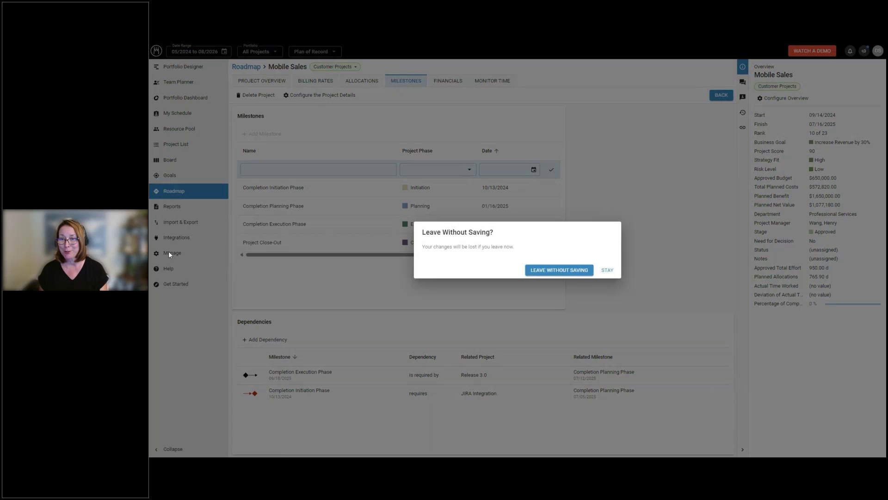
click(563, 271)
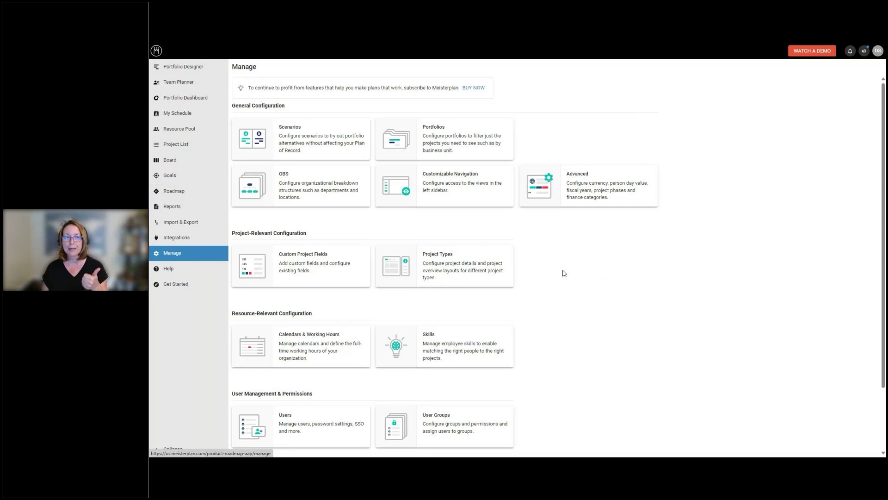
click(318, 137)
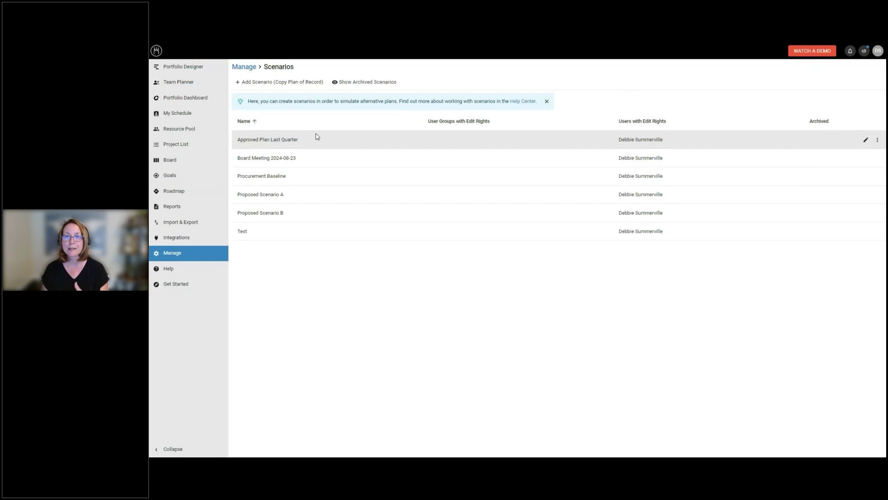
Step: Add a scenario named Test as a copy of the Plan of Record and open it in the Portfolio Designer
click(258, 83)
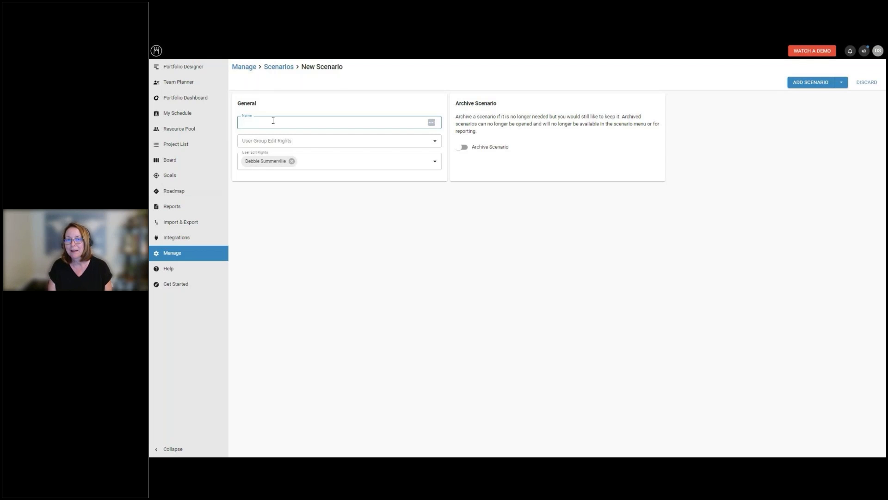
text(Test)
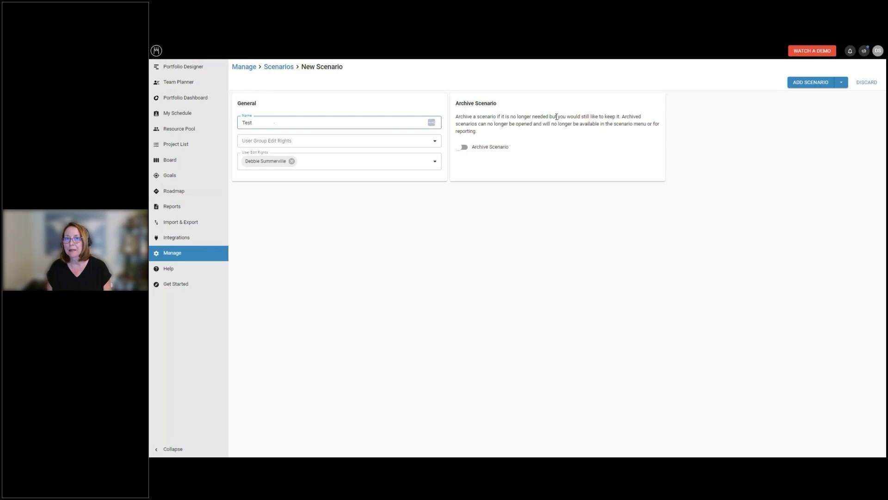
click(840, 84)
click(818, 106)
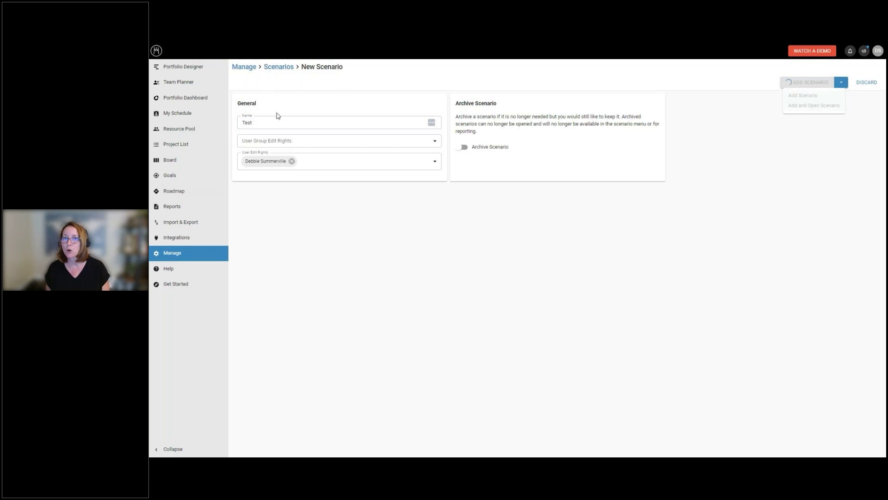
click(189, 67)
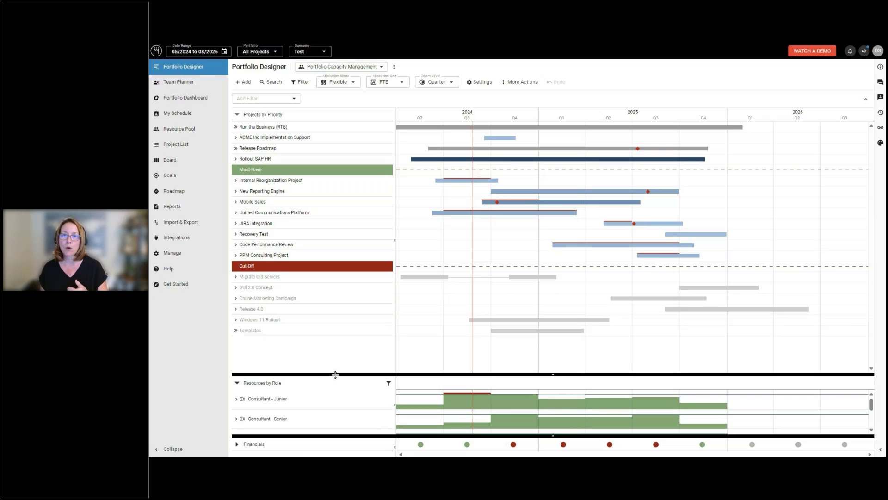
Step: Enlarge the Resources by Role area and expand Financials, keeping the financials area small
drag(336, 375, 345, 303)
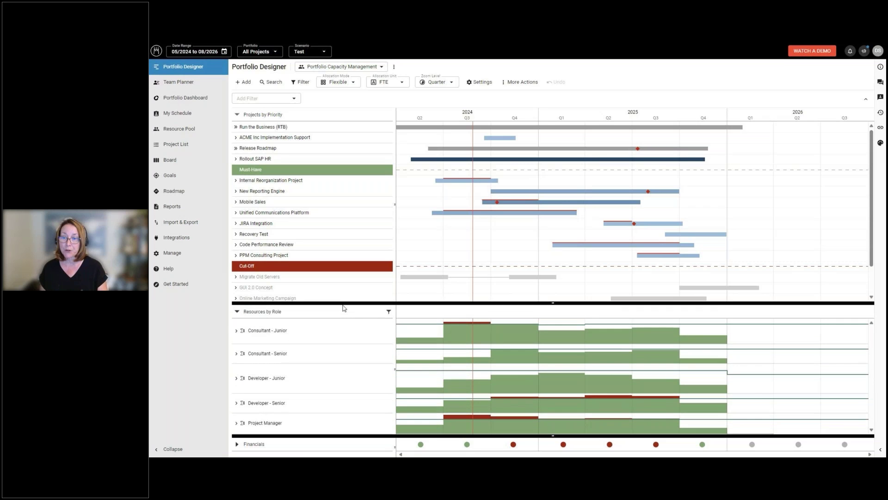
click(320, 444)
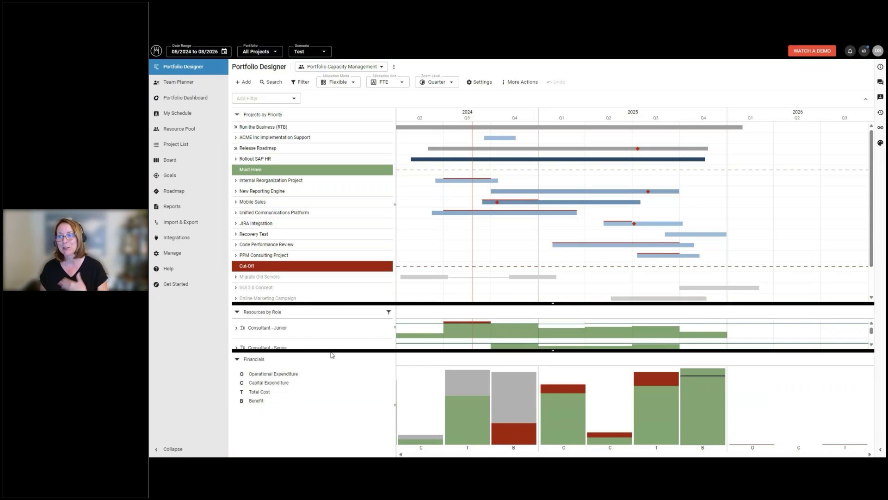
drag(331, 355, 335, 431)
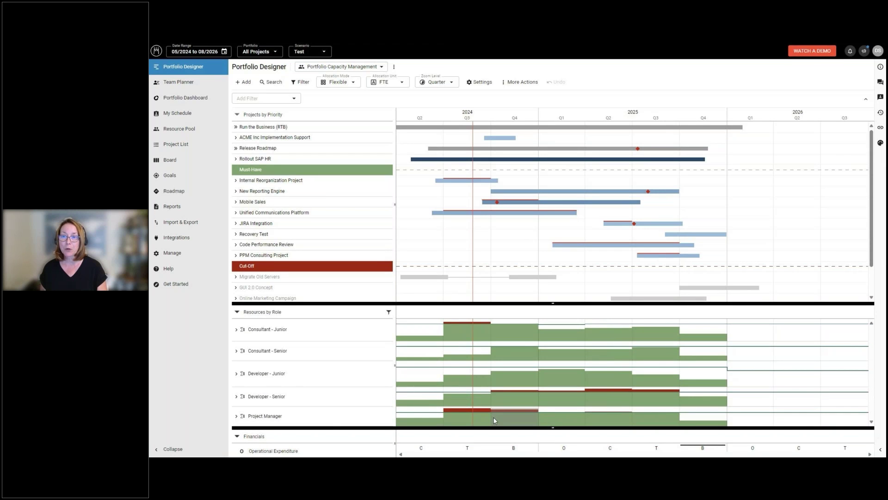
Step: Select the JIRA Integration project to examine its dependencies and resource usage, and clear the selection
mouse_move(494, 420)
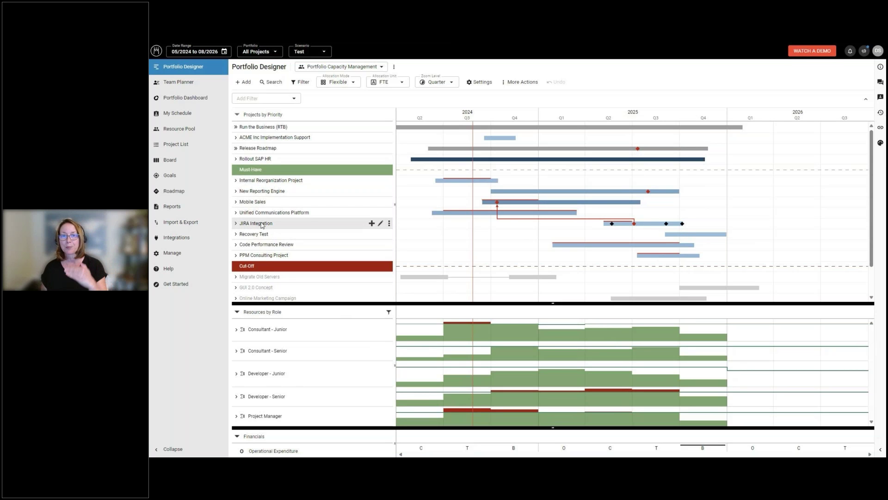
mouse_move(262, 223)
mouse_down()
mouse_move(264, 254)
mouse_move(266, 227)
mouse_up()
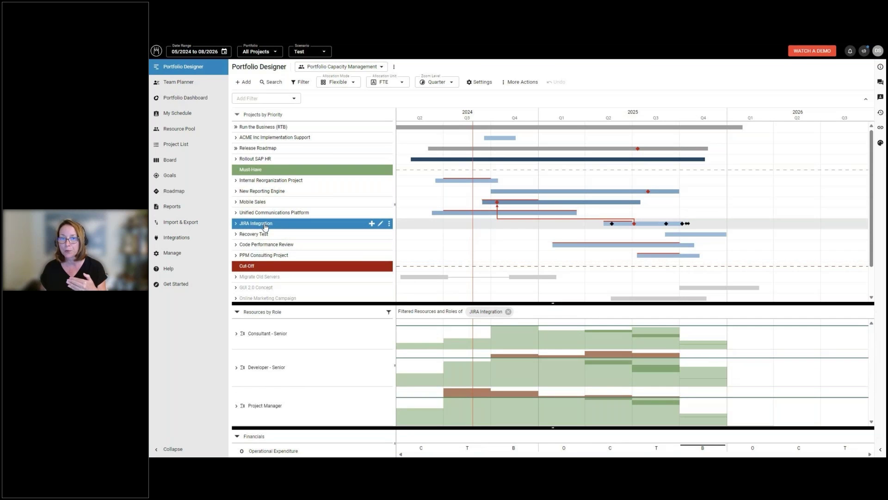
mouse_move(452, 183)
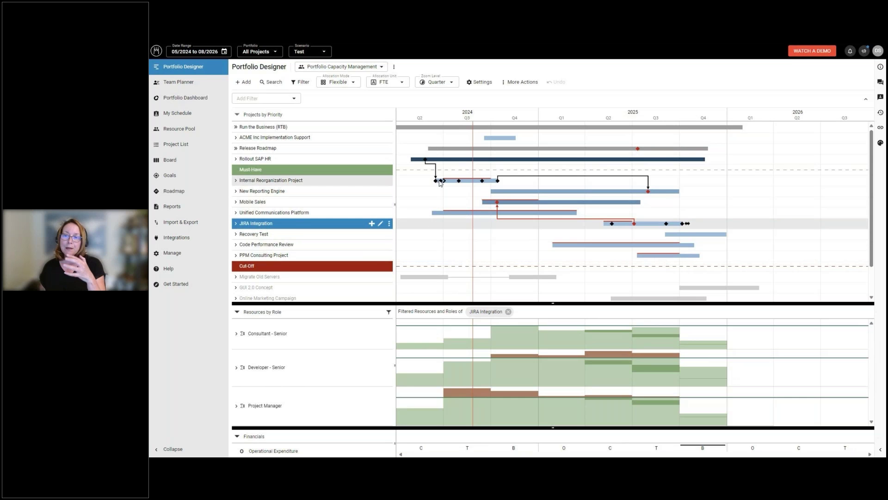
key(Escape)
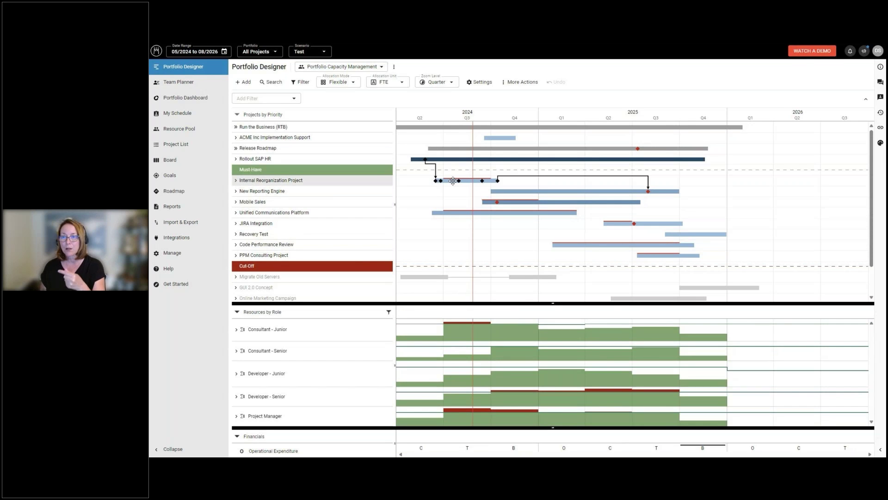
Step: Select and expand the Internal Reorganization Project to examine its allocations and the capacity of its roles in Q3 2024
click(453, 181)
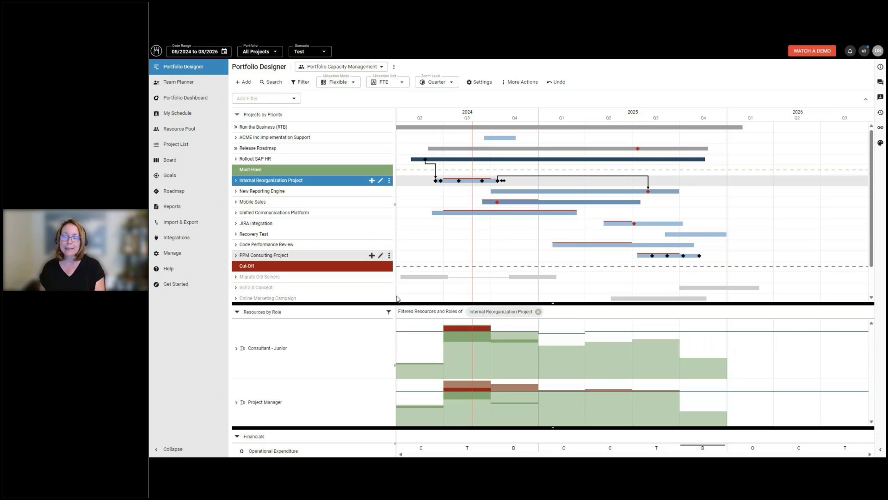
mouse_move(363, 358)
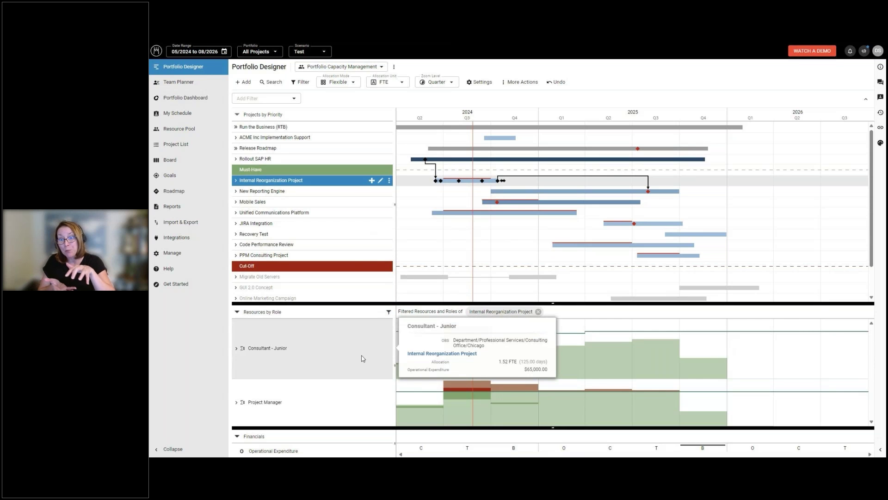
click(236, 180)
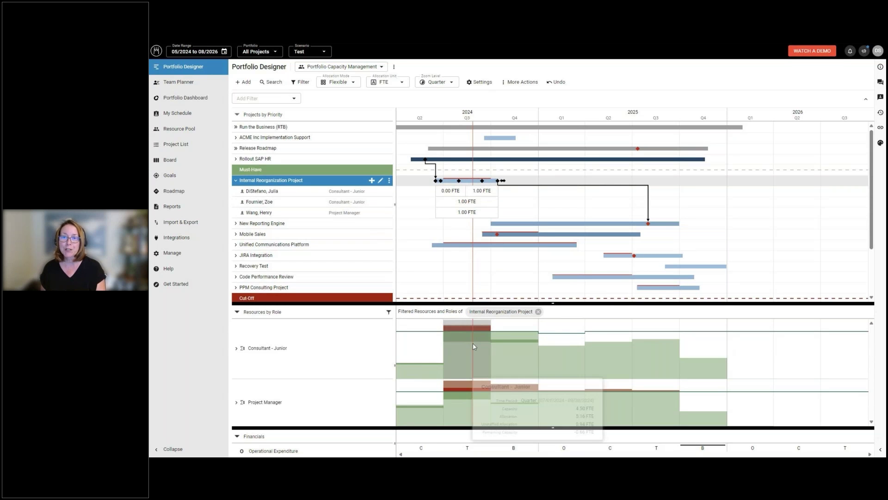
mouse_move(472, 398)
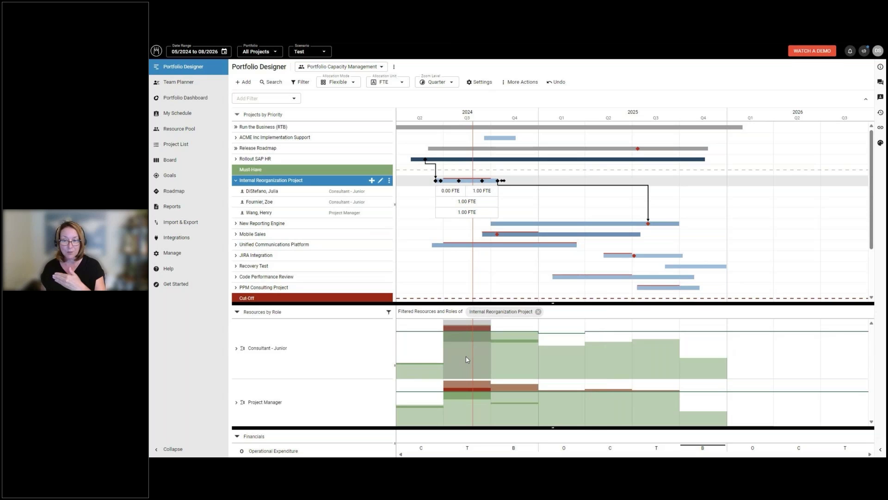
mouse_move(467, 360)
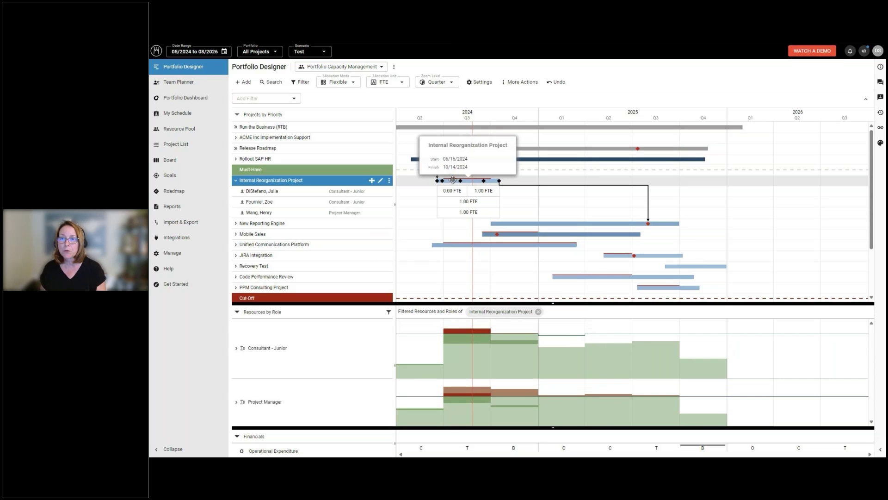
Step: Move the Unified Communications Platform project along the timeline to start in Q2 2025
drag(485, 245, 671, 244)
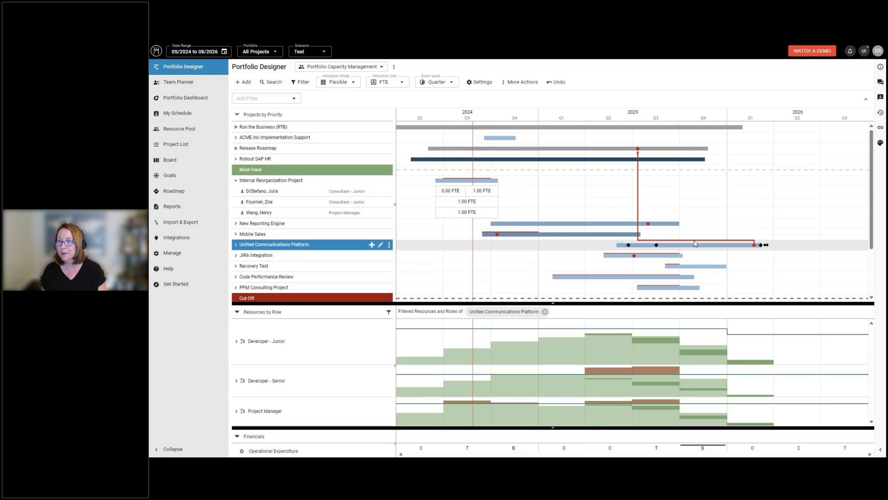
drag(694, 244, 672, 245)
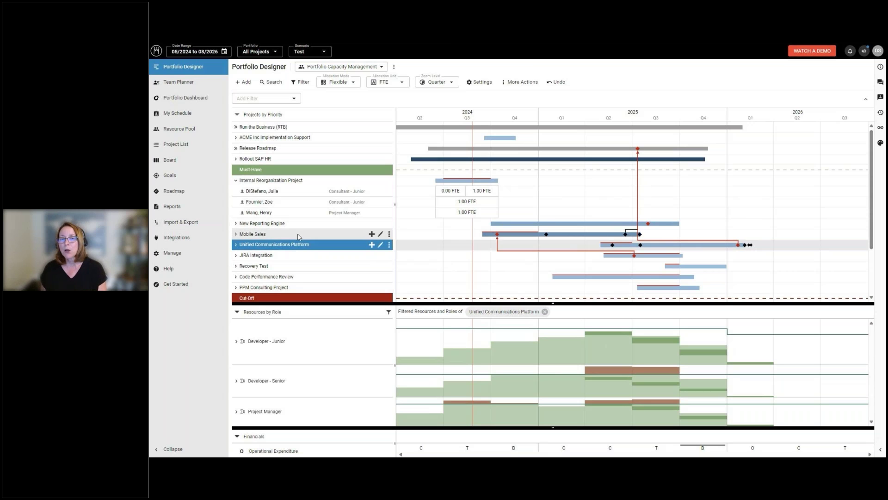
Step: Move the Recovery Test project below the cut-off line
scroll(278, 257, down, 1)
click(279, 257)
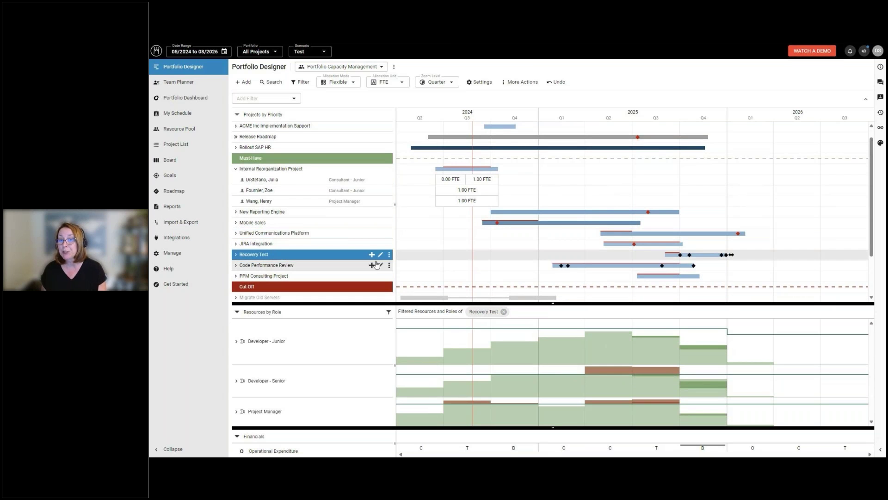
click(389, 255)
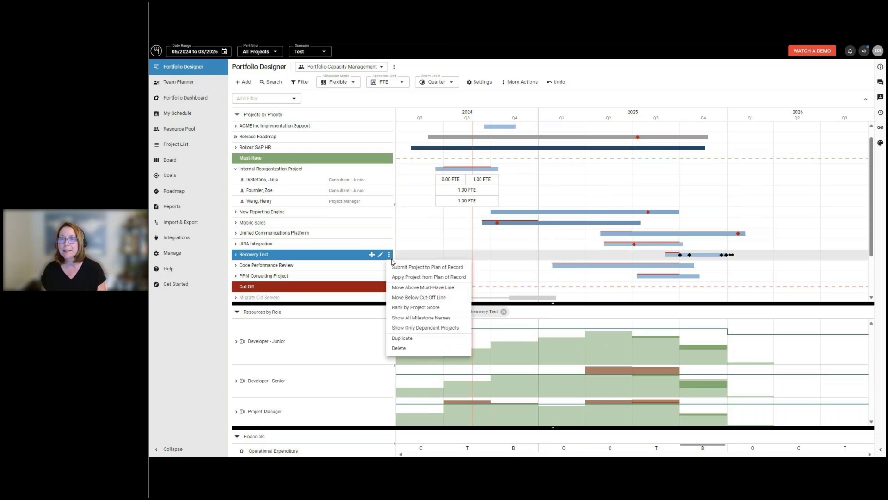
click(409, 298)
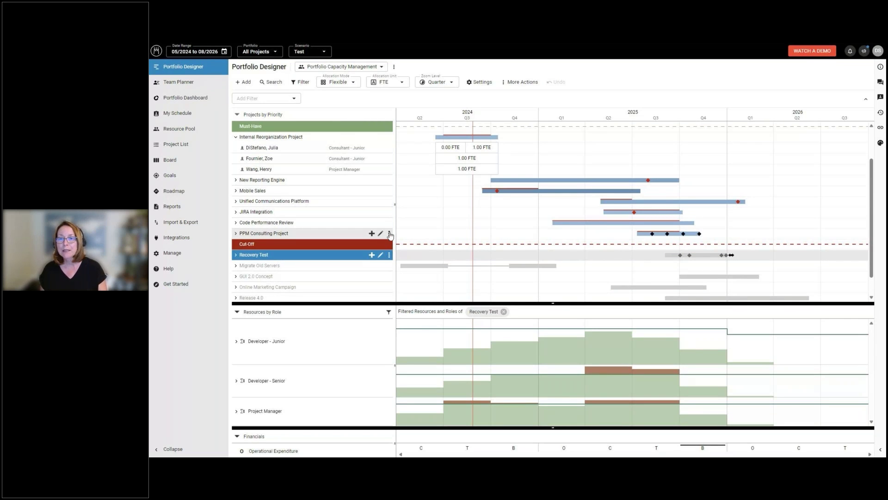
Step: Lower the JIRA Integration project's priority so it ranks directly below Code Performance Review
click(389, 234)
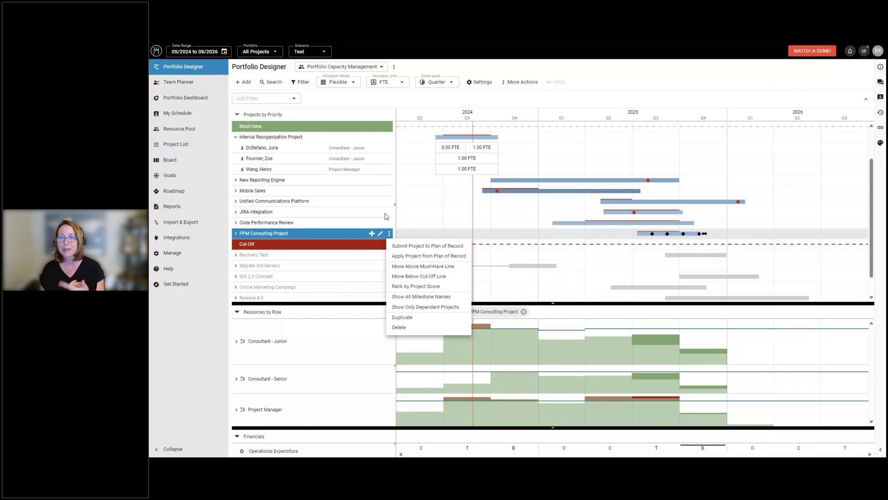
click(264, 214)
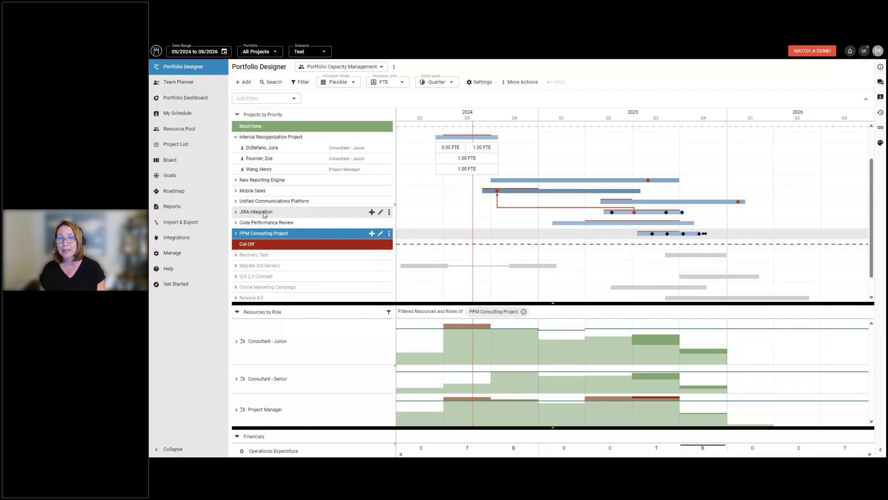
click(264, 213)
drag(278, 173, 280, 237)
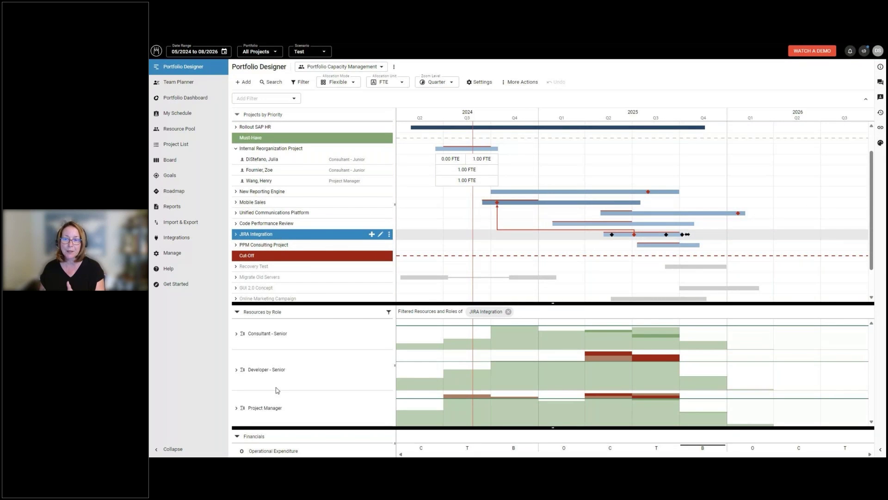
Step: Examine the Developer - Senior role's Q2 2025 allocation details and move the Code Performance Review project to start in Q3 2025
click(615, 370)
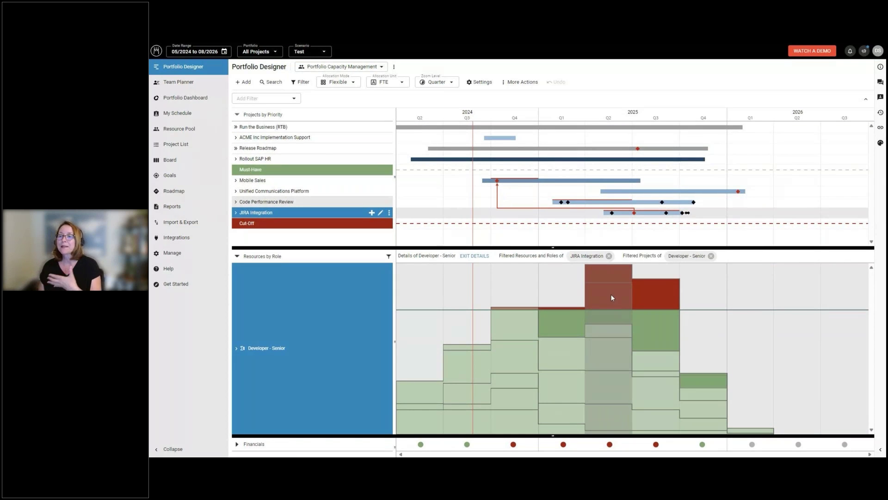
mouse_move(612, 295)
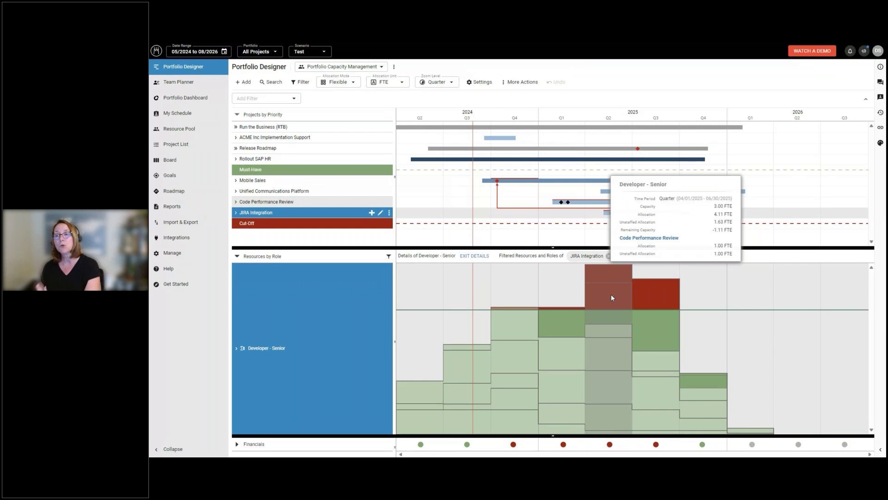
click(611, 297)
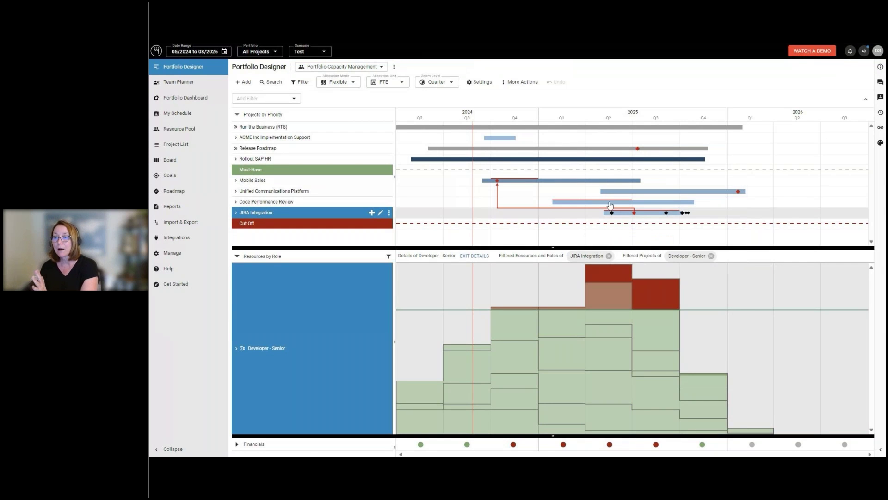
drag(611, 202, 690, 213)
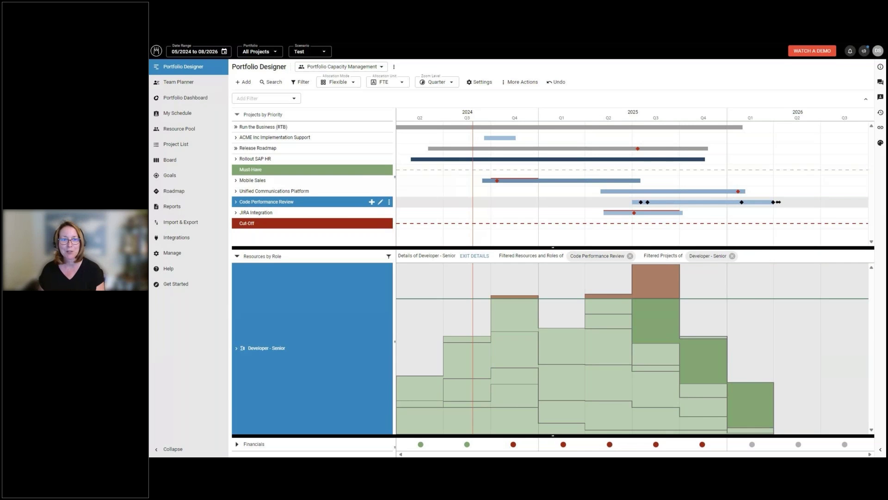
Step: Open the Mobile Sales project for editing from the detailed role view
mouse_move(350, 185)
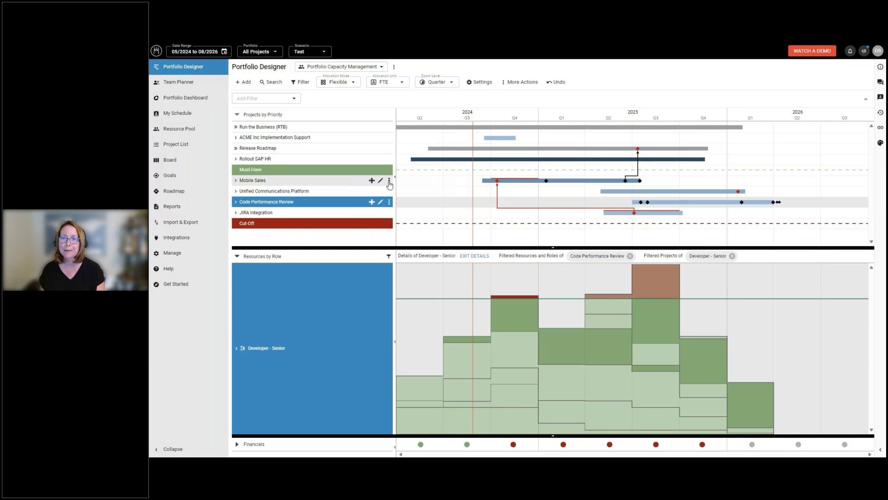
click(389, 181)
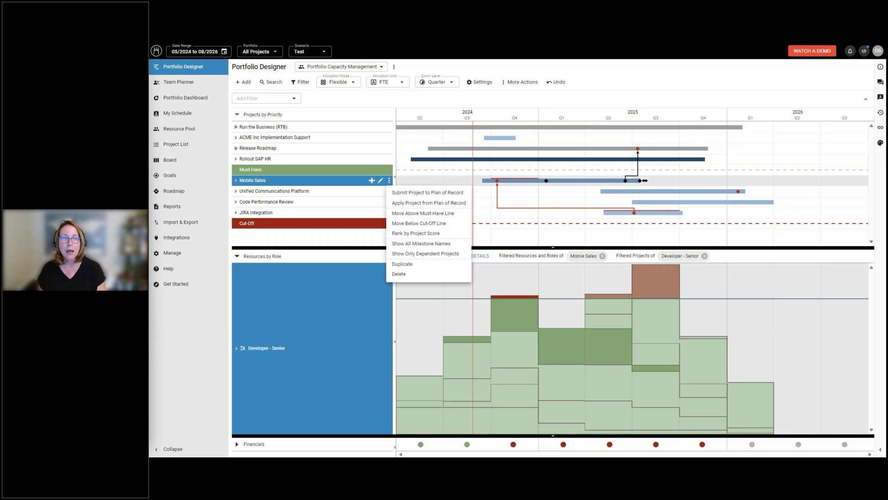
click(380, 182)
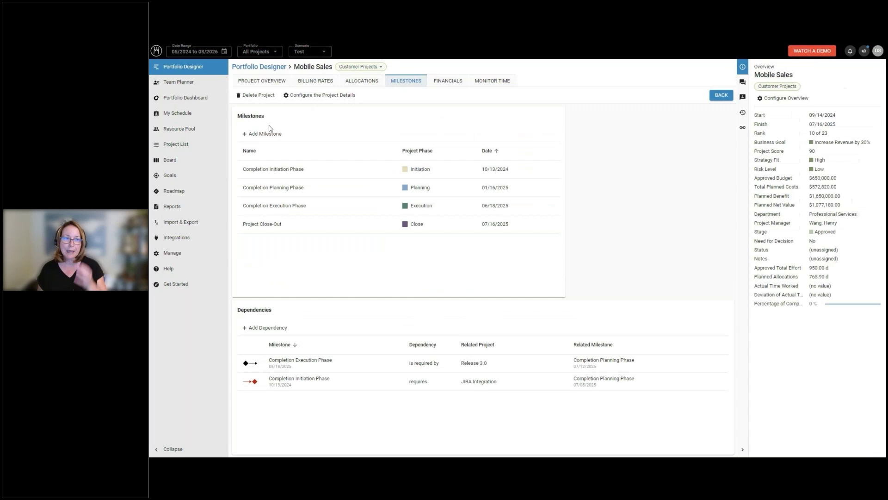
Step: Show the Mobile Sales project's actual time worked alongside its allocations, with the zoom level set to Week
click(368, 84)
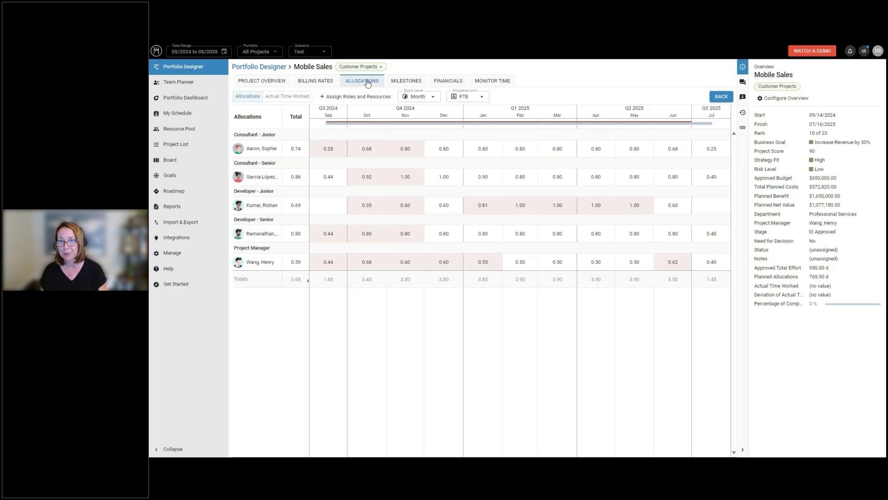
click(280, 98)
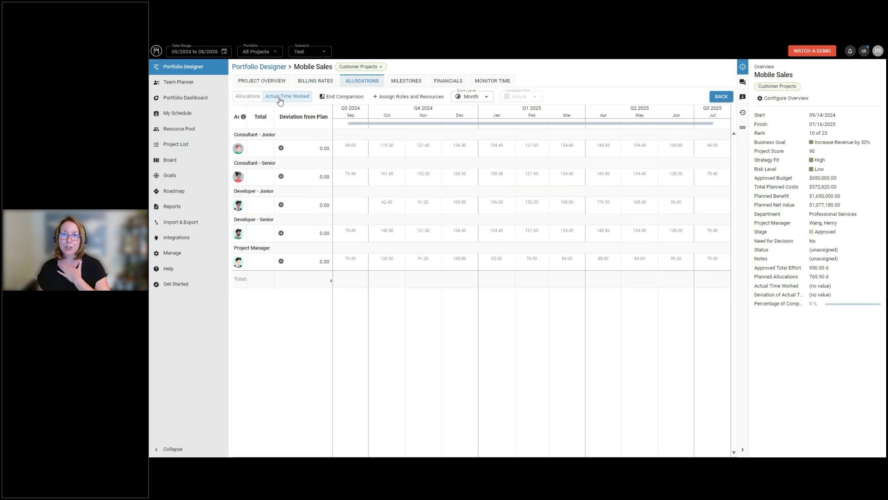
click(390, 151)
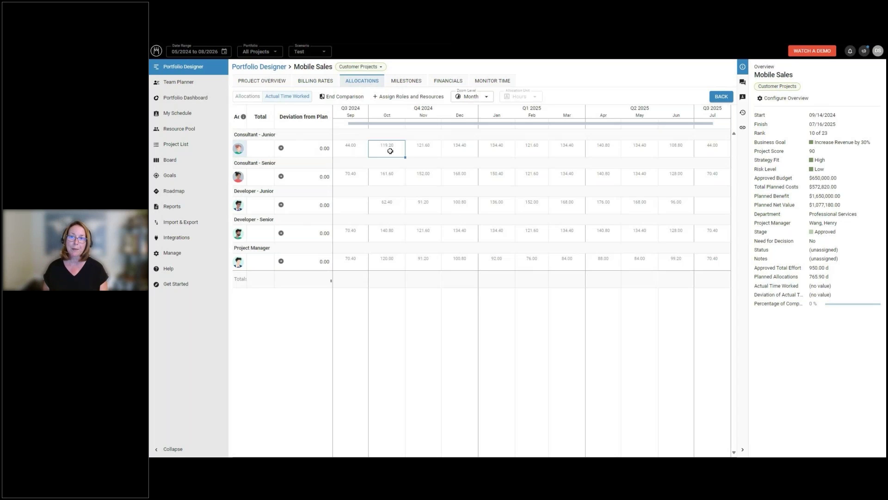
click(458, 98)
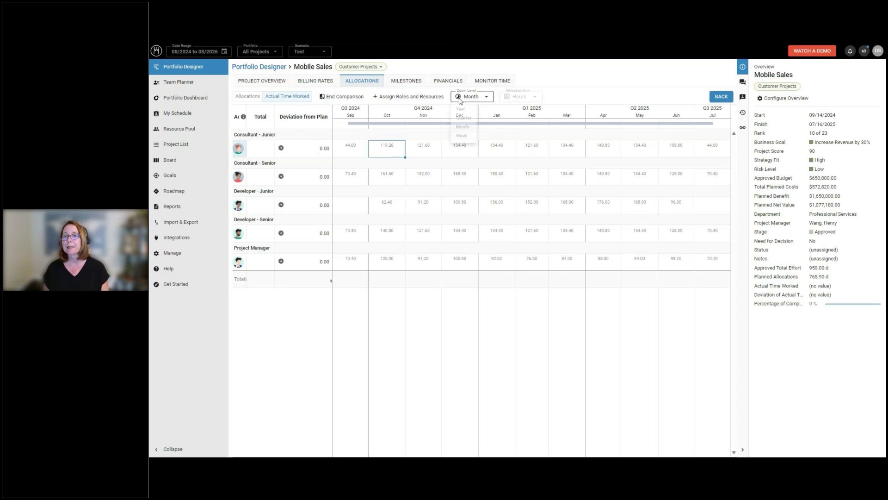
click(462, 139)
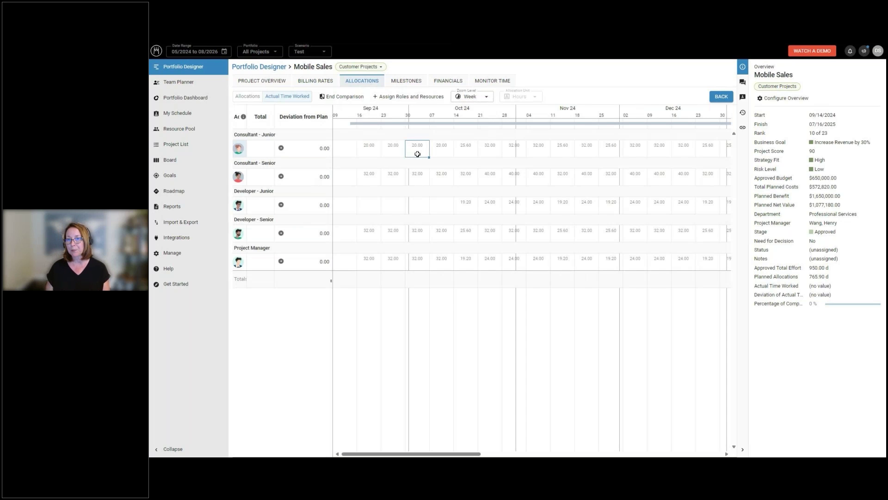
Step: Enter actual hours for the week of September 23, 2024: Consultant - Junior 10, Consultant - Senior 40, Developer - Senior 32, and Project Manager 32
click(391, 151)
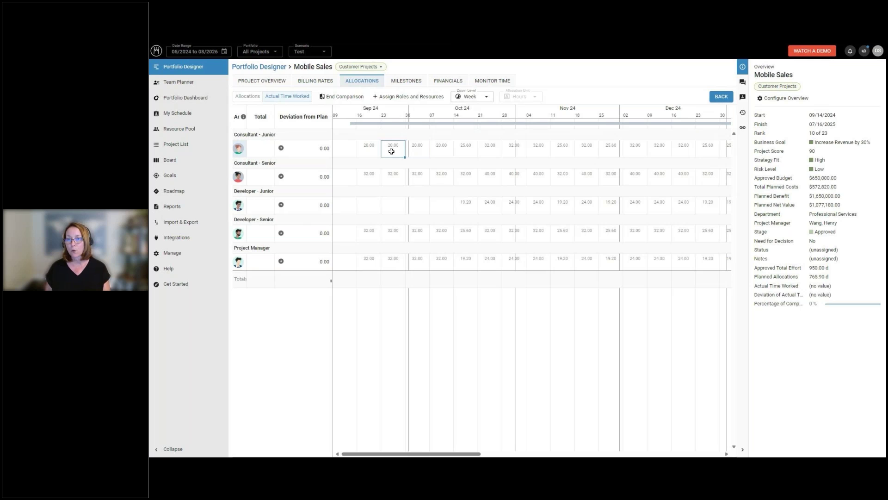
click(385, 179)
text(40)
click(393, 228)
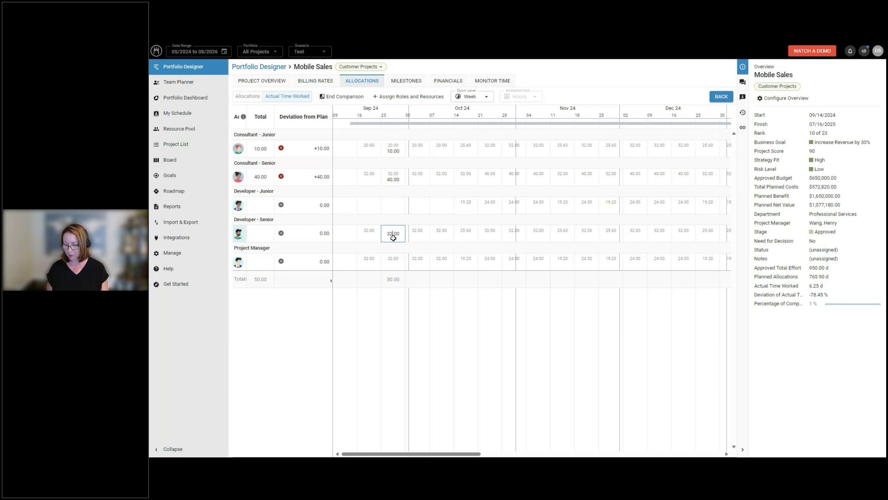
click(395, 262)
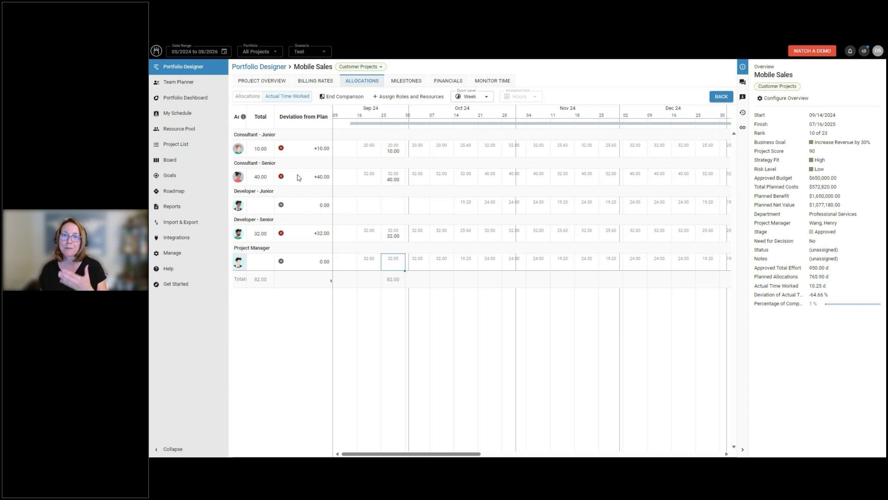
text(32)
key(Return)
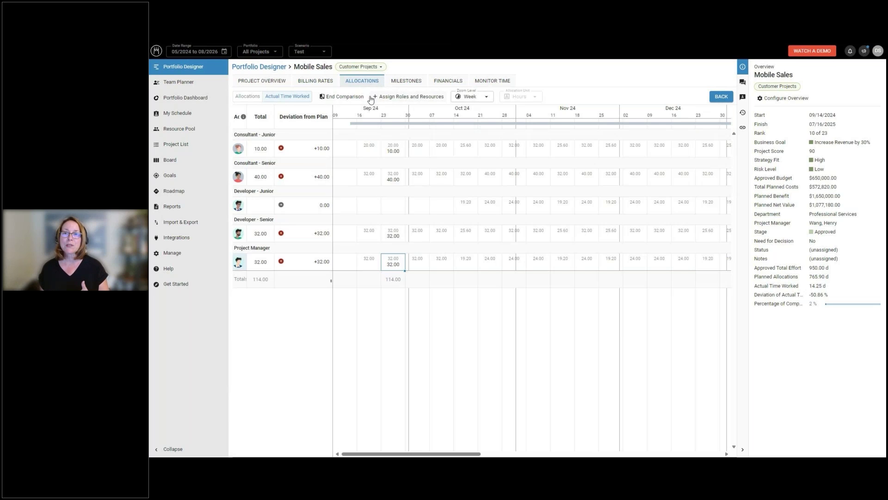
Step: Review the Monitor Time allocation tracking for Mobile Sales and open My Schedule
click(490, 83)
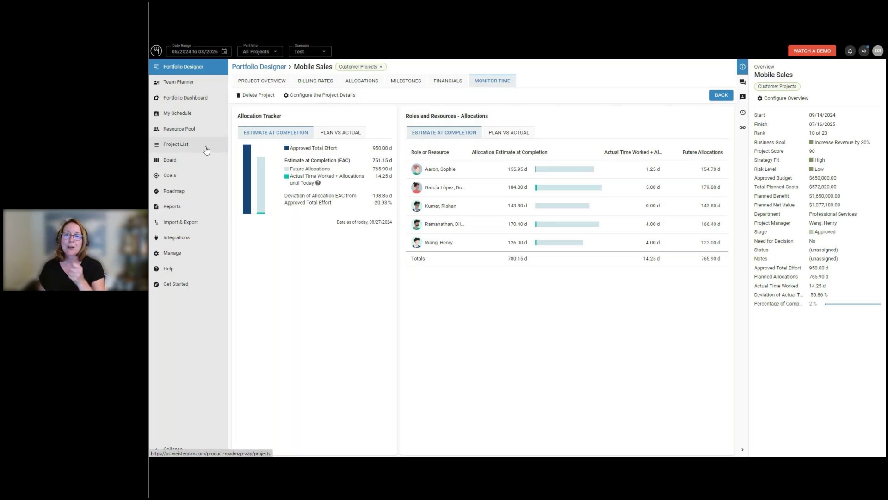
click(356, 82)
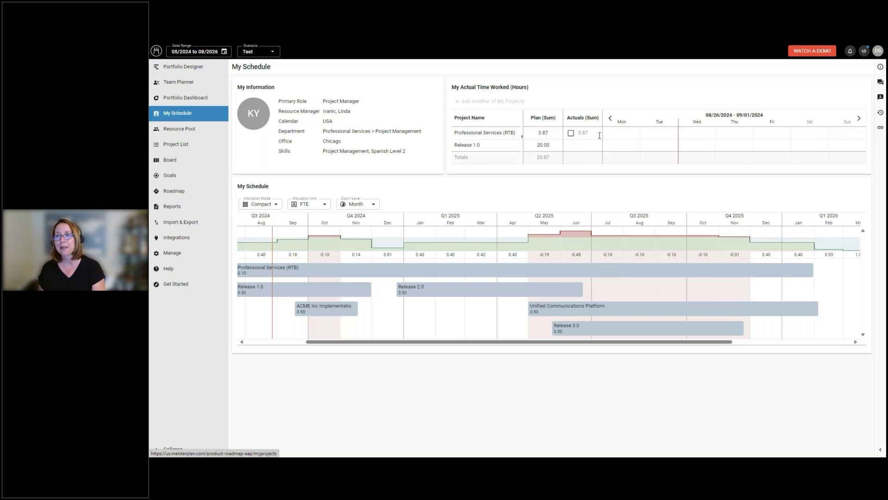
Step: Record actual time for Release 1.0 as 5 hours on Monday and 5 on Tuesday, and accept the planned hours for Professional Services (RTB)
click(571, 146)
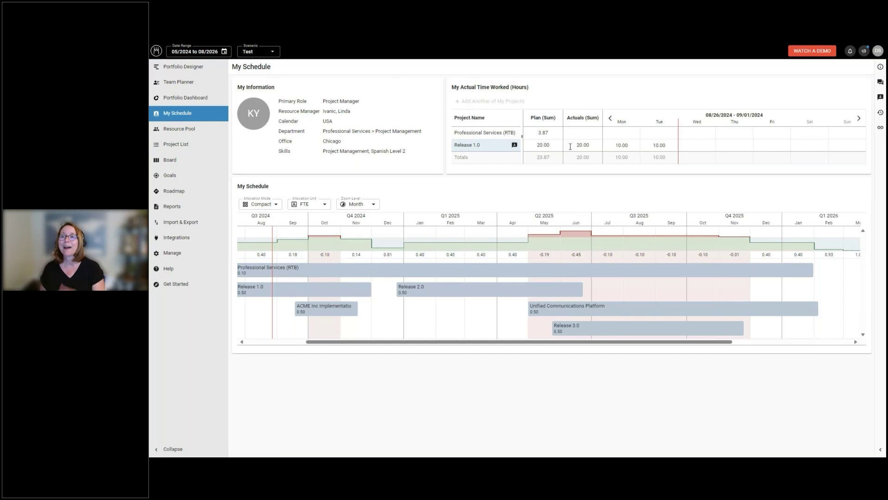
click(623, 146)
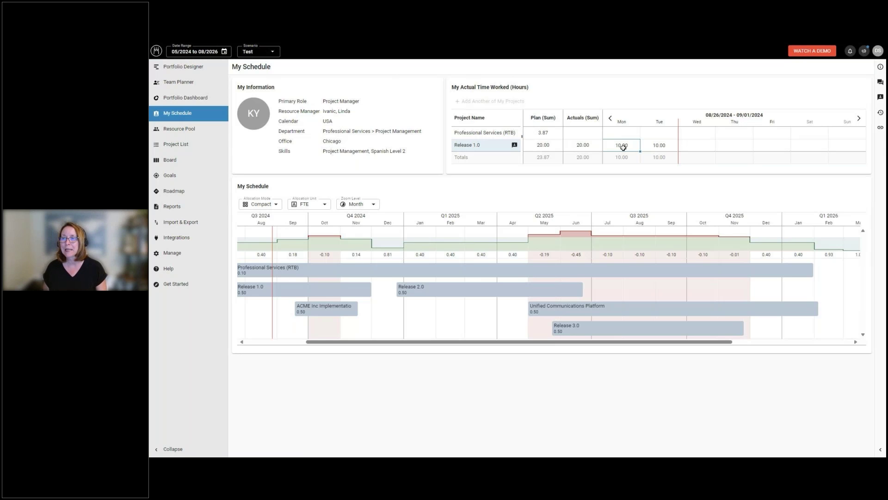
text(5)
click(655, 147)
text(5)
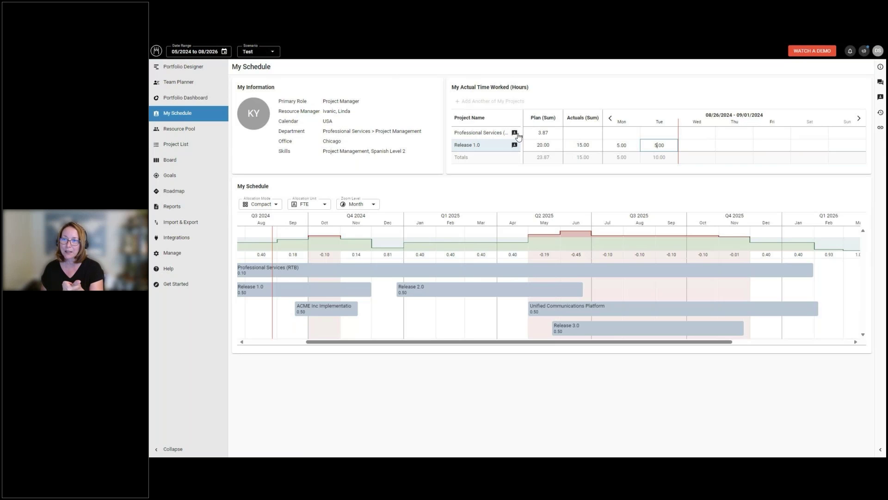
click(571, 133)
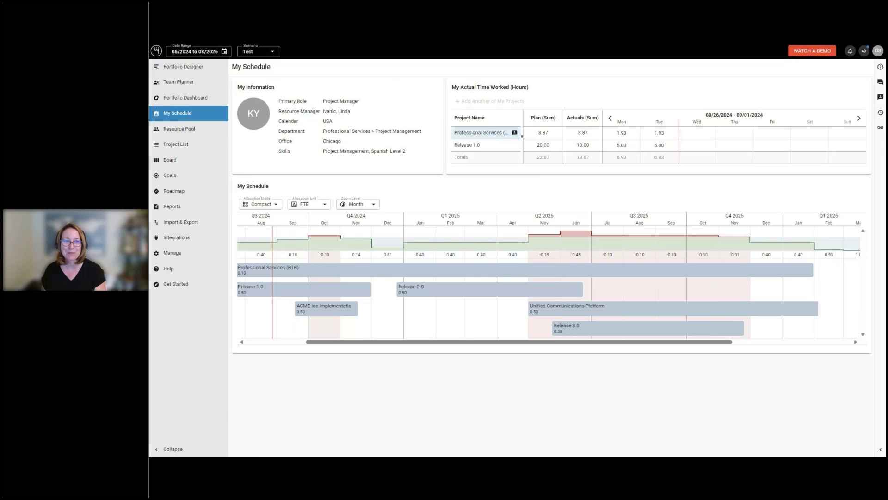
Step: Open the Project List and sort the active projects by Deviation of Actual Time Worked from Plan
click(182, 149)
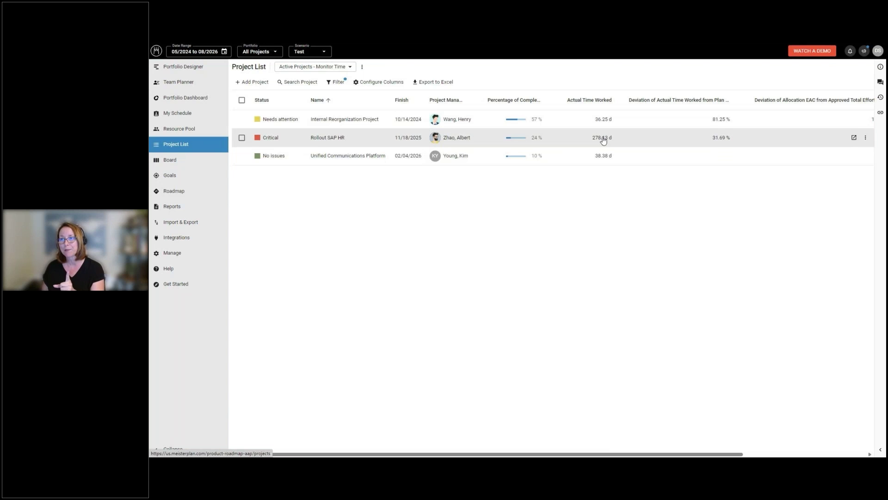
click(703, 106)
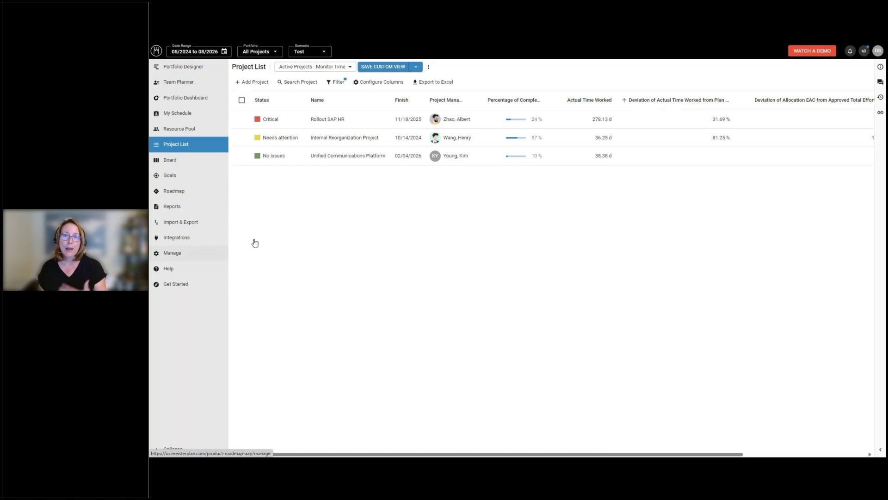
Step: Switch to the Active Projects - Monitor Budgets view without saving and sort it by Deviation of Cost EAC from Approved Budget
click(349, 68)
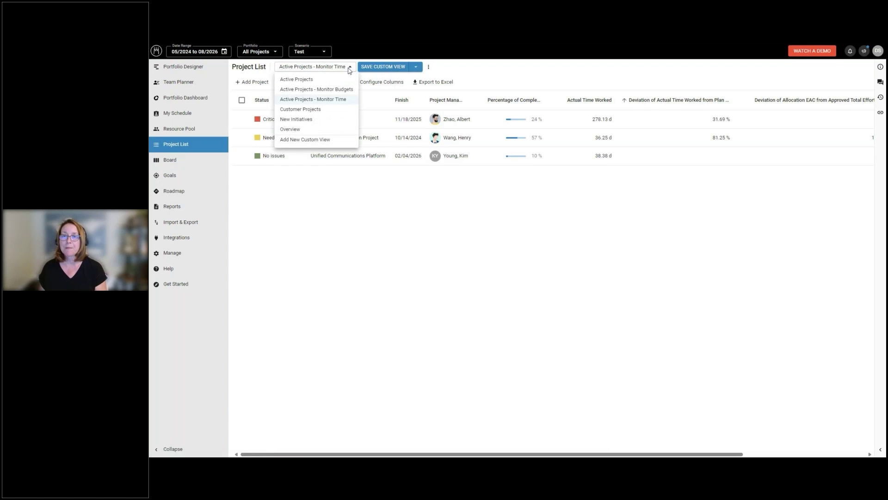
click(328, 90)
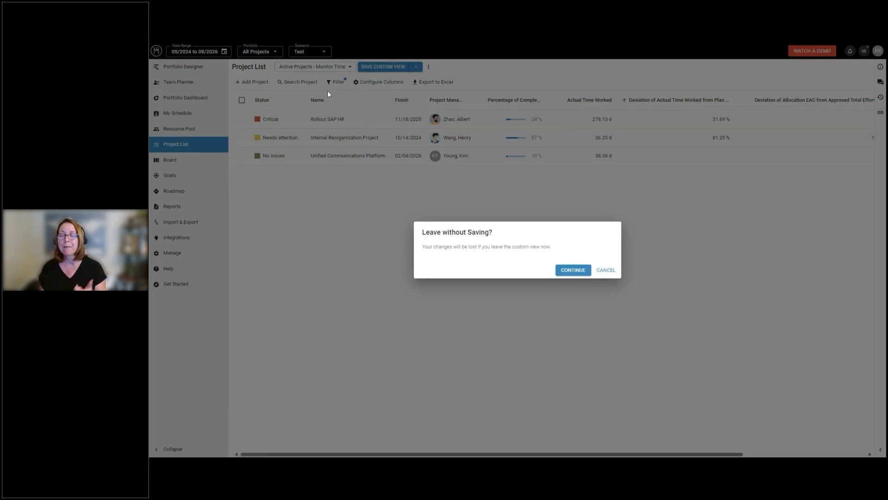
click(572, 271)
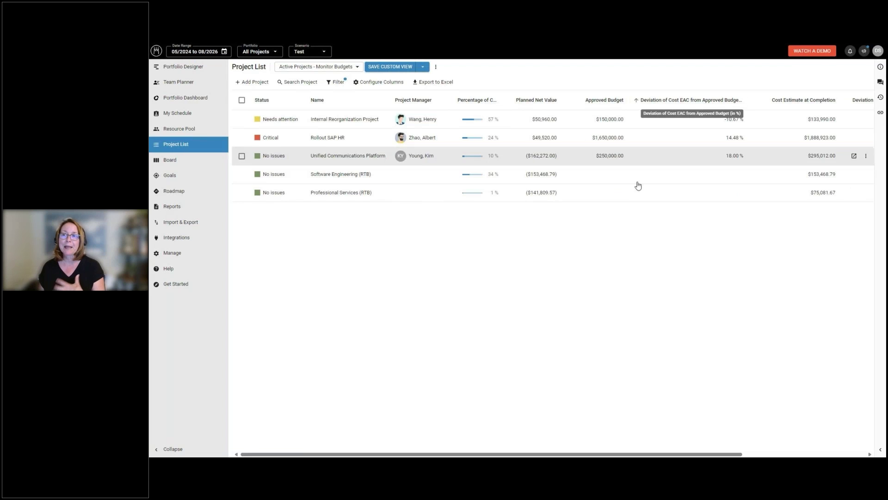
Step: Switch the Project List to the Overview view, continuing without saving the changes to the budget view
click(355, 67)
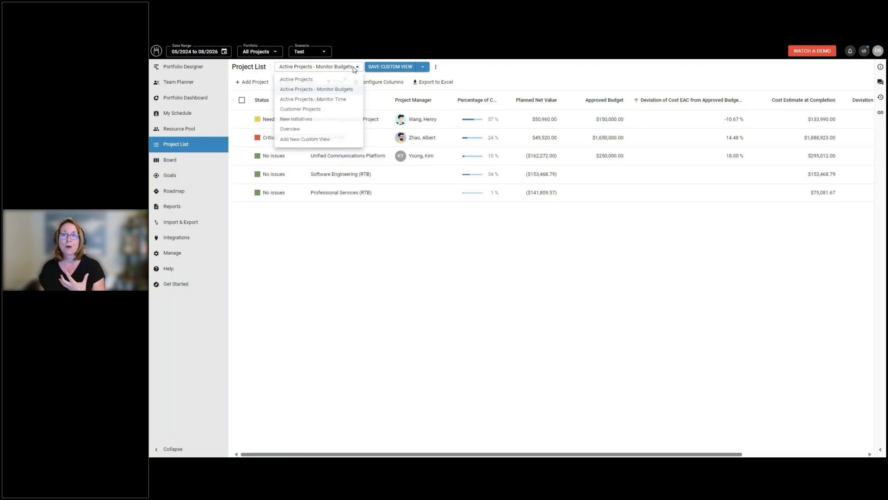
click(303, 129)
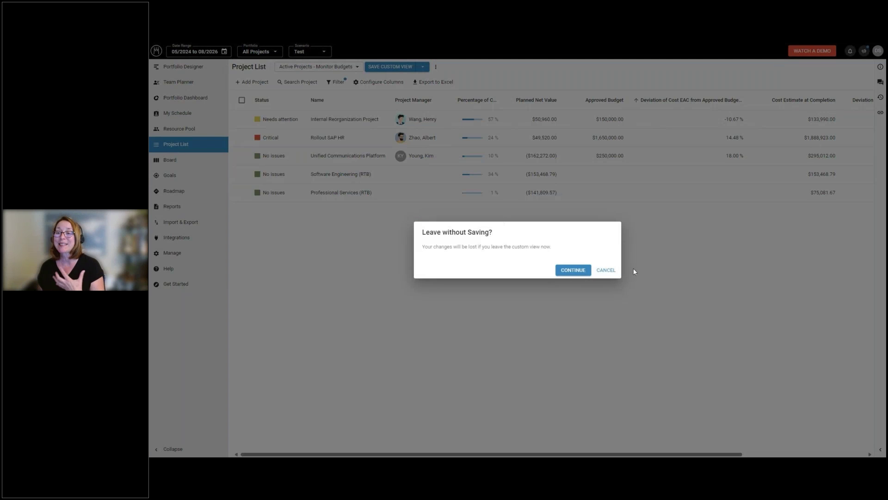
click(573, 271)
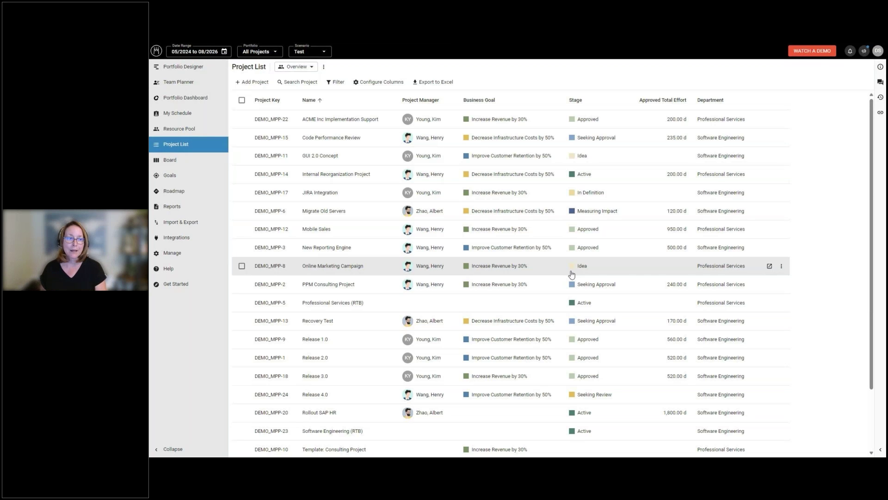
Step: Open the Portfolio Dashboard and view the project details for the Idea, Approved and Active stages in the Project Pipeline chart
click(192, 98)
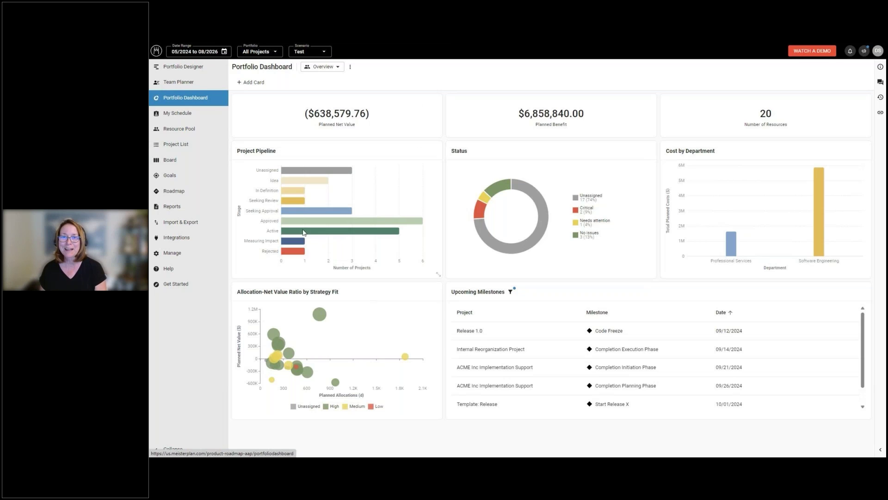
mouse_move(301, 186)
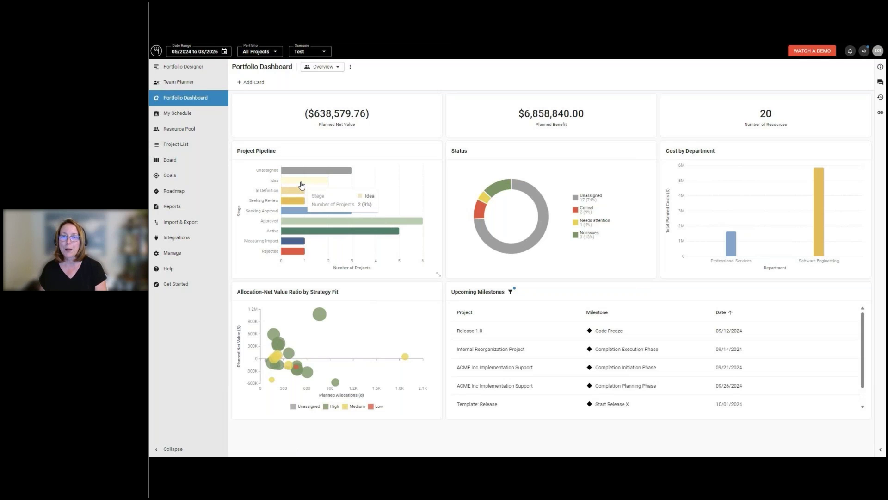
click(300, 184)
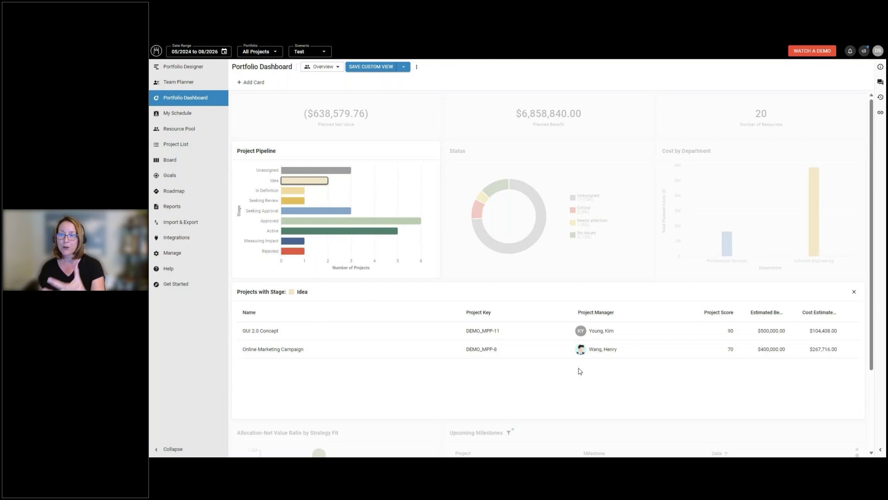
click(337, 222)
click(330, 231)
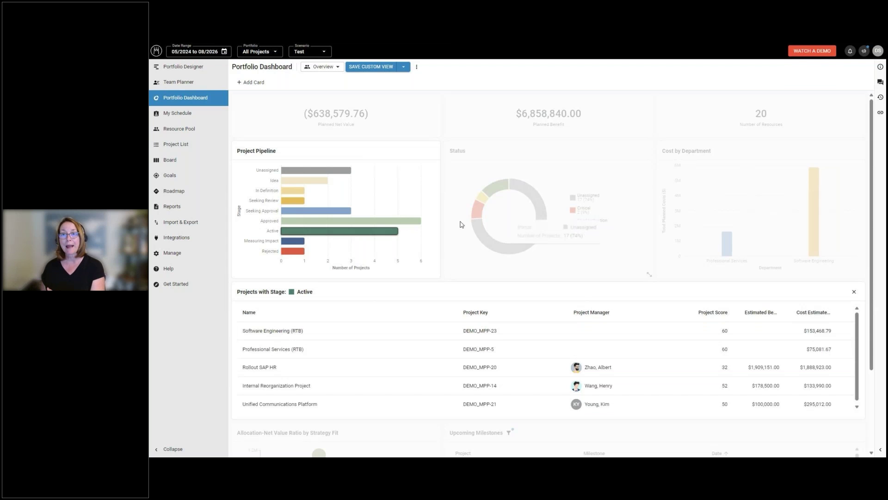
Step: Inspect the details list columns configured for the Project Pipeline chart and discard without changes
click(417, 150)
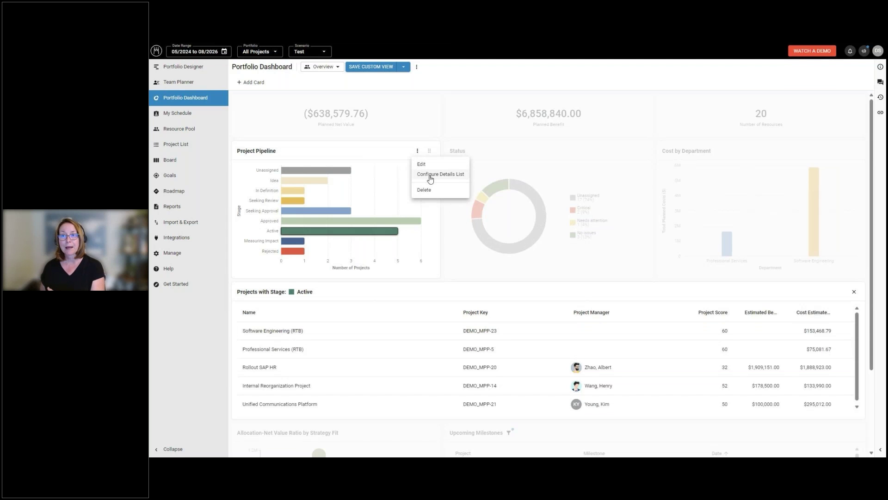
click(430, 175)
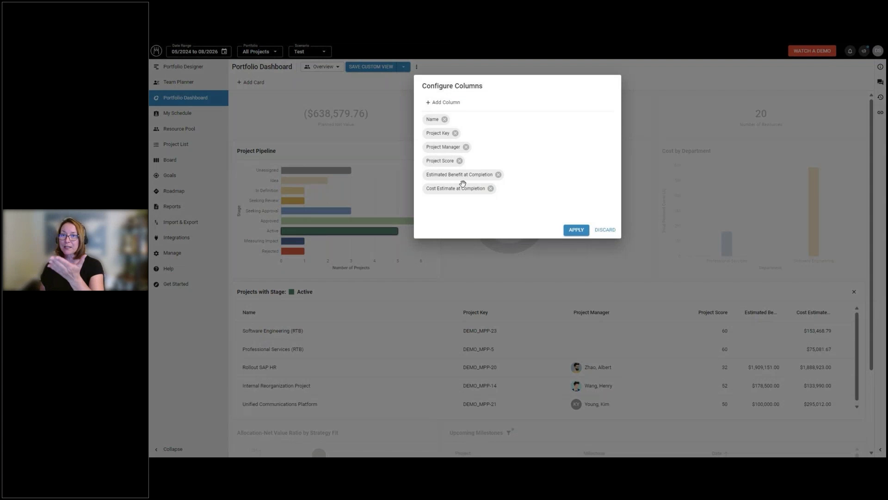
click(611, 232)
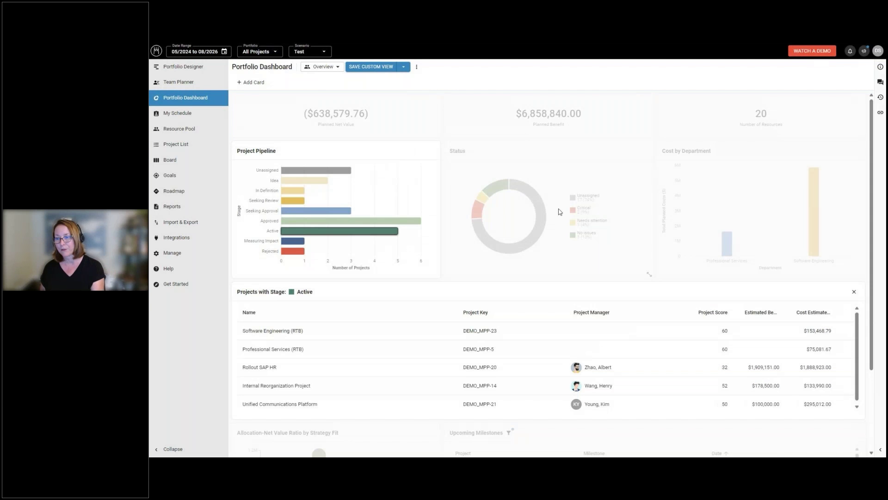
Step: View the No issues projects in the Status chart, check the card's options and close the project details
click(502, 189)
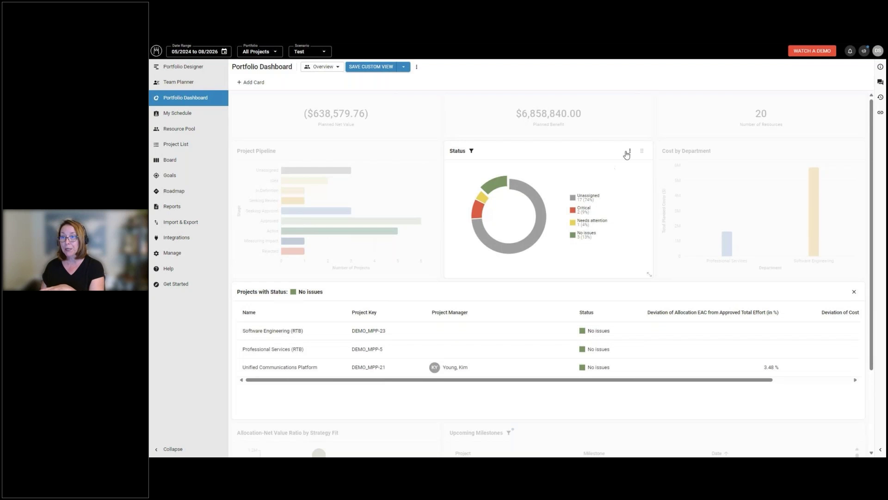
click(630, 151)
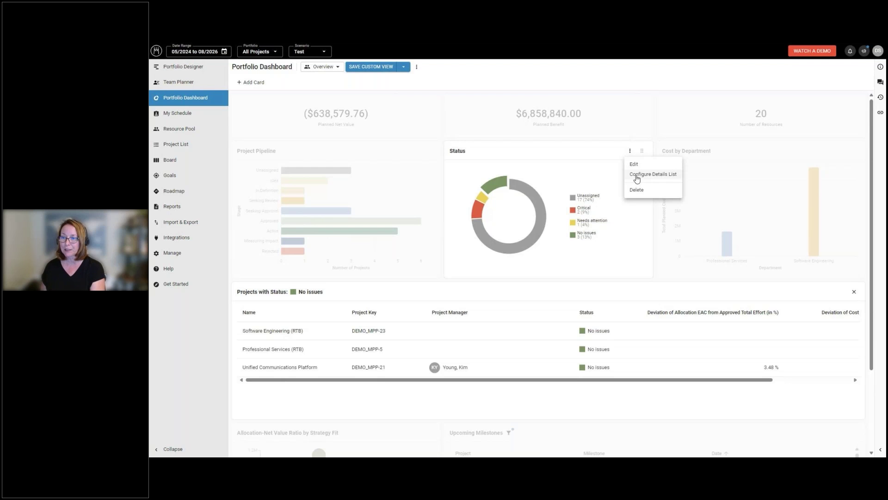
click(620, 121)
click(495, 186)
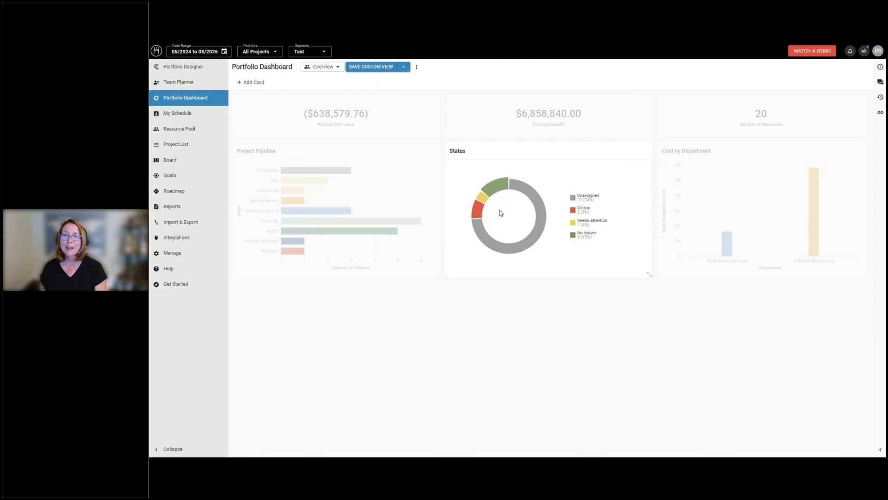
Step: Filter the Project Pipeline chart by Stage to Idea, In Definition and Seeking Review
click(282, 152)
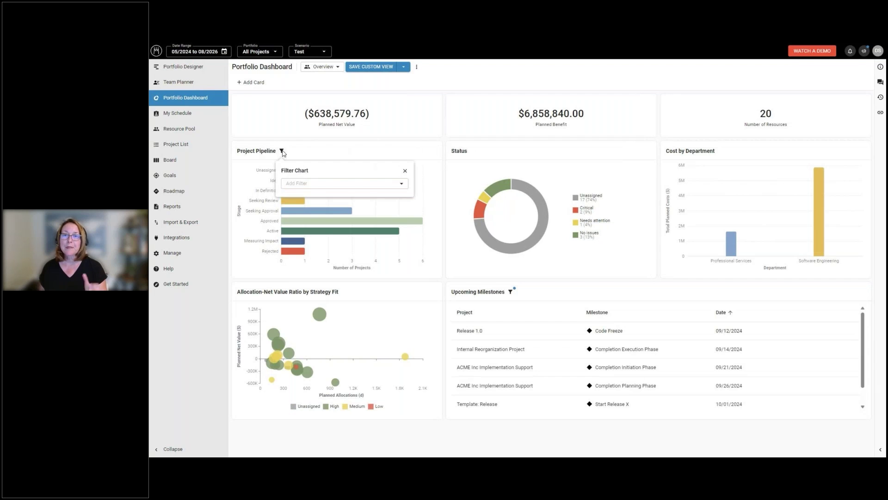
click(296, 183)
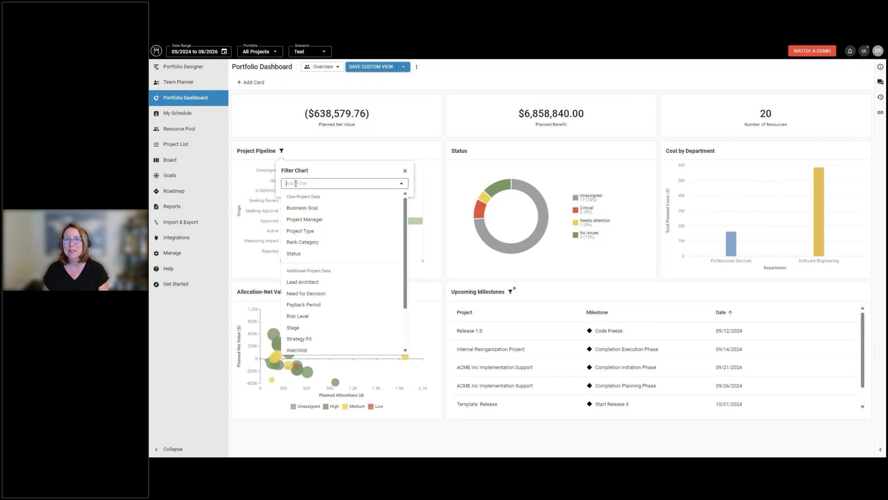
click(296, 328)
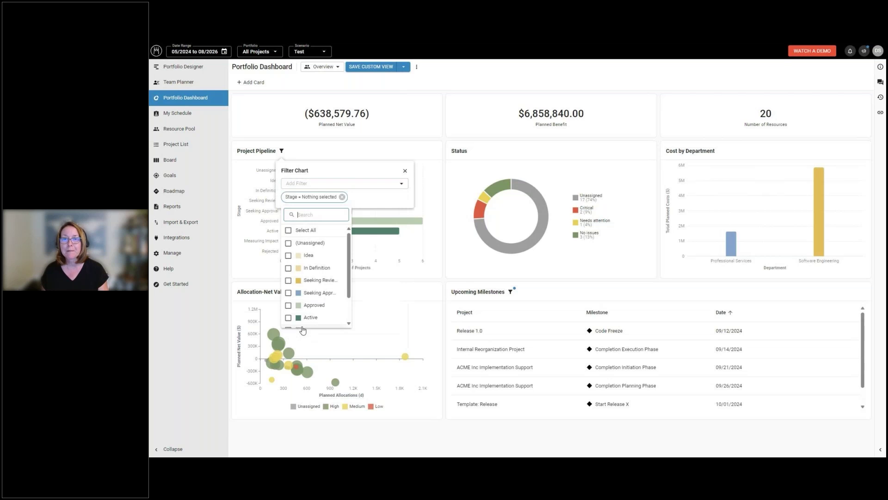
click(288, 255)
click(289, 268)
click(288, 280)
click(399, 119)
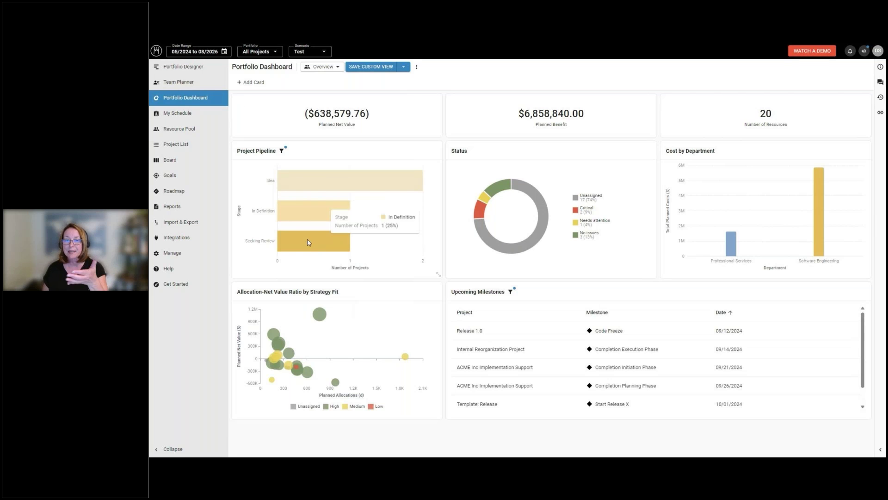
mouse_move(311, 239)
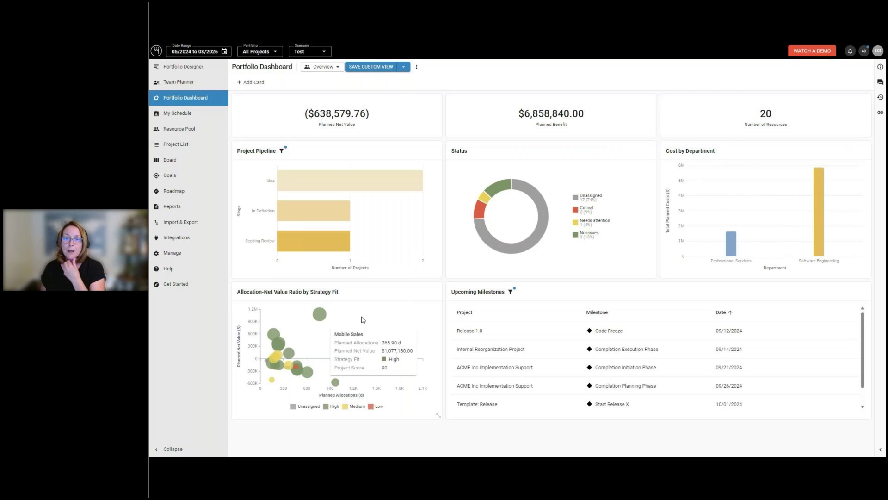
Step: Review the details list columns and the axis, color and size fields of the Allocation-Net Value Ratio by Strategy Fit chart
click(420, 295)
click(421, 317)
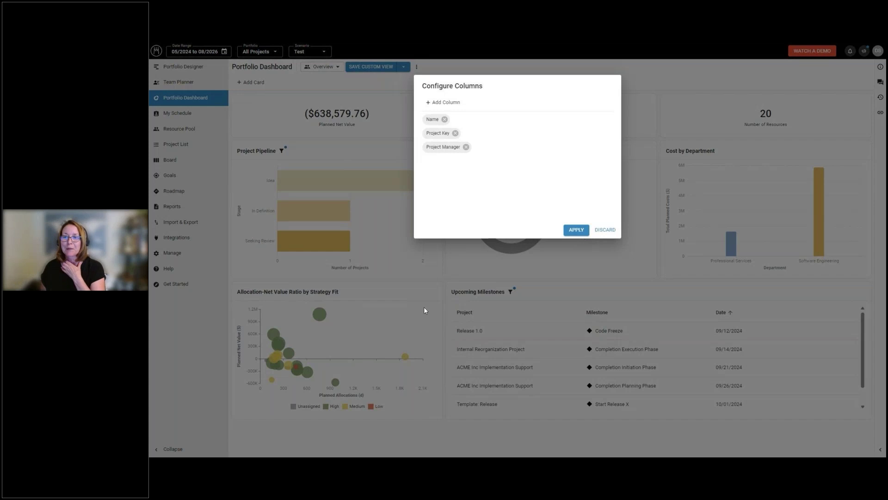
click(607, 229)
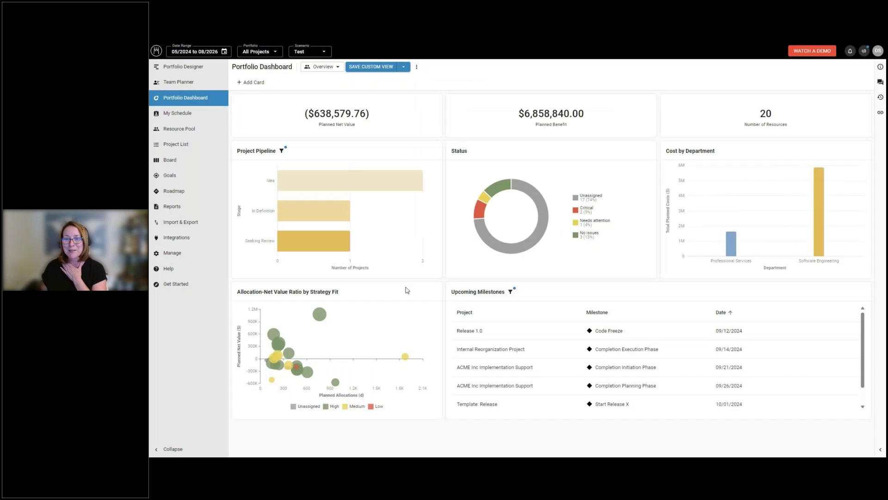
click(419, 292)
click(423, 306)
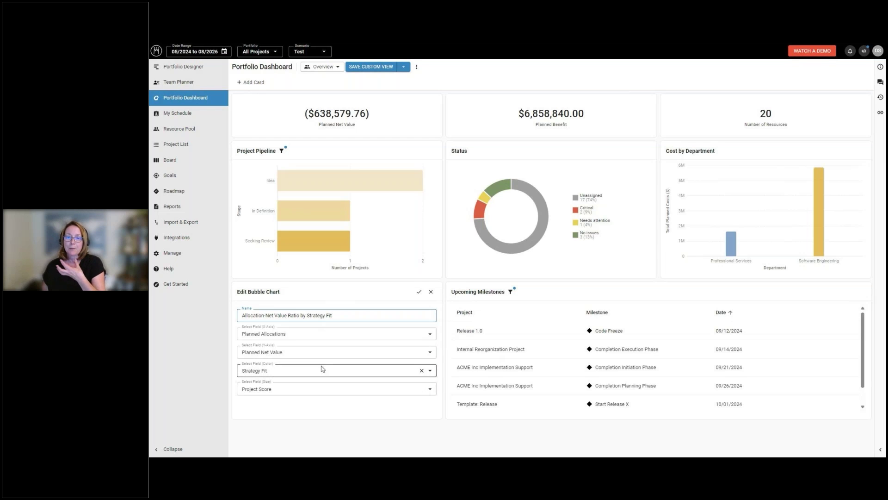
click(420, 293)
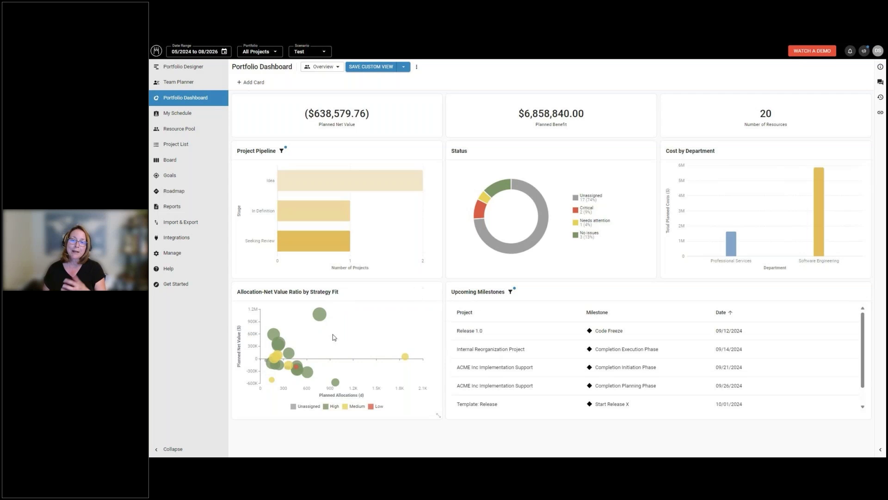
mouse_move(291, 358)
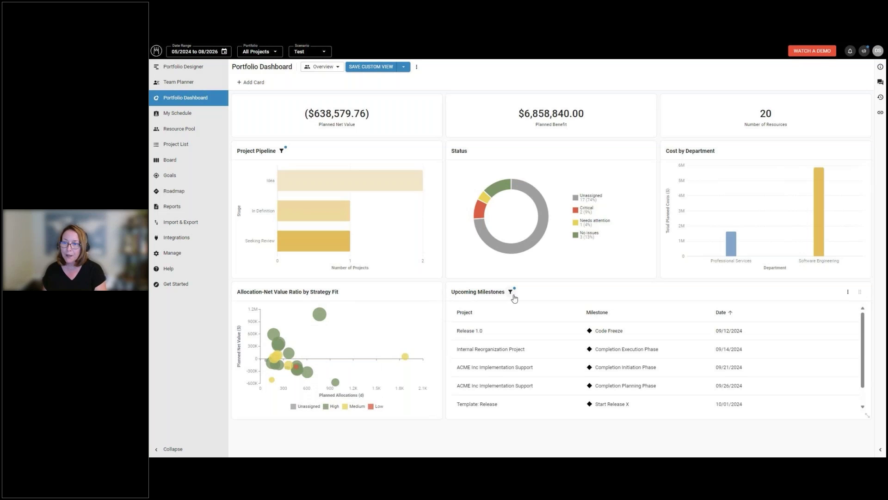
Step: Look through the card types that can be added to the dashboard without adding one
click(254, 82)
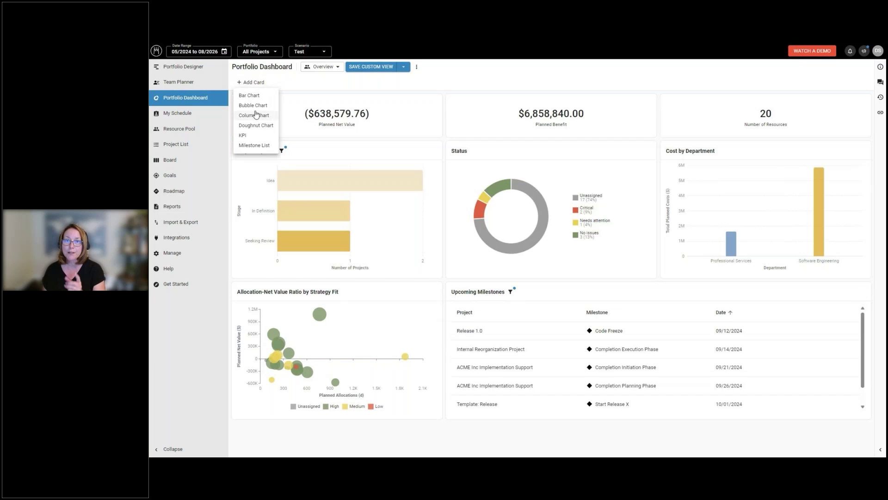
click(316, 89)
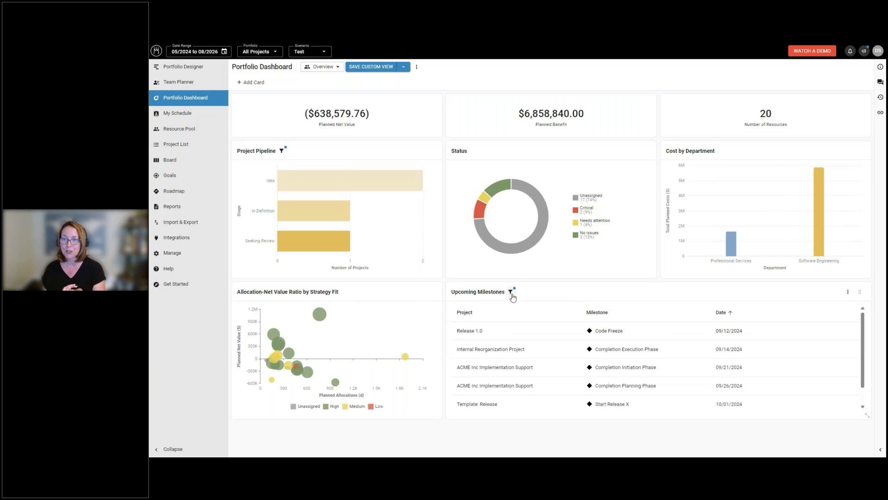
Step: Inspect the weekly rolling period settings of the Date Range filter on the Upcoming Milestones card
click(512, 293)
click(560, 340)
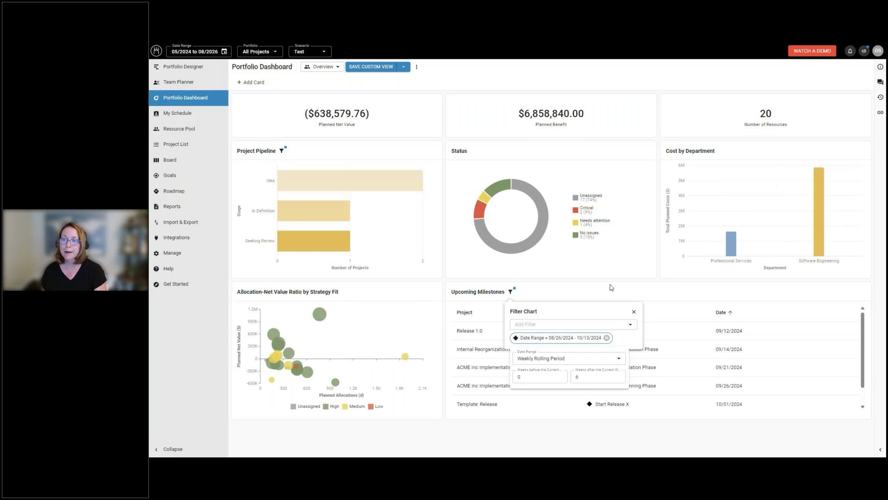
click(575, 312)
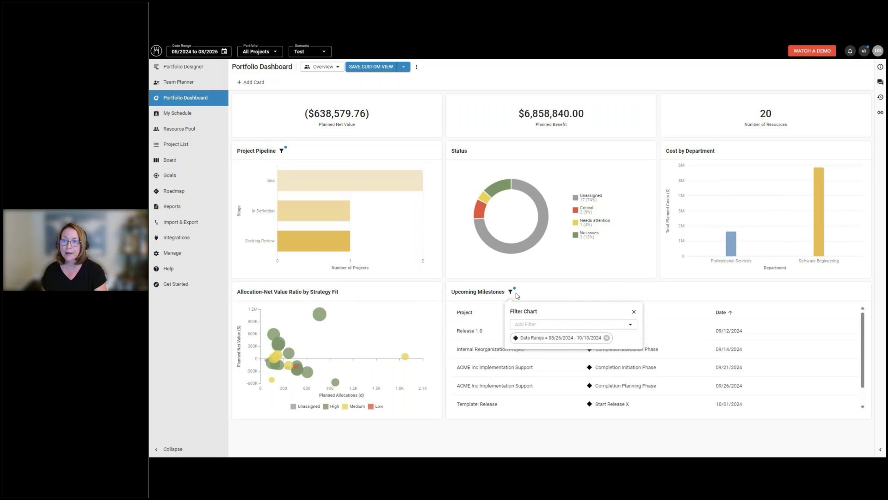
click(511, 293)
Step: Add a Project Phase filter set to Execution to the Upcoming Milestones card
click(510, 293)
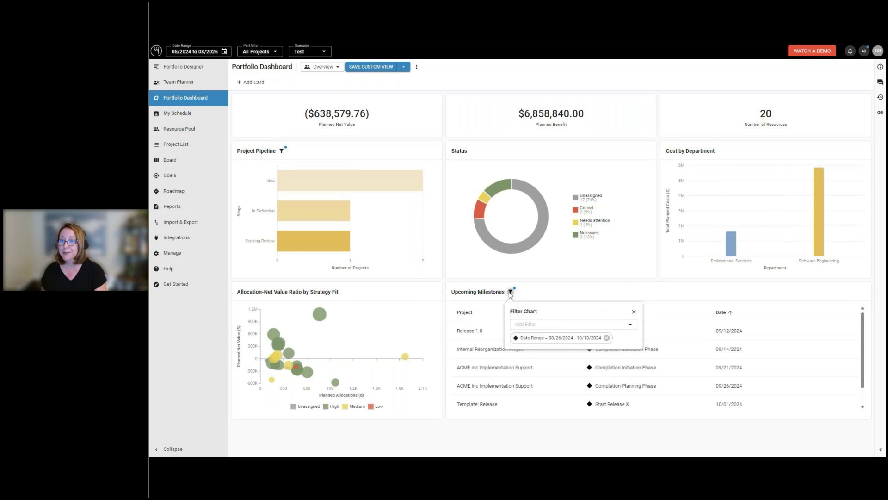
click(533, 326)
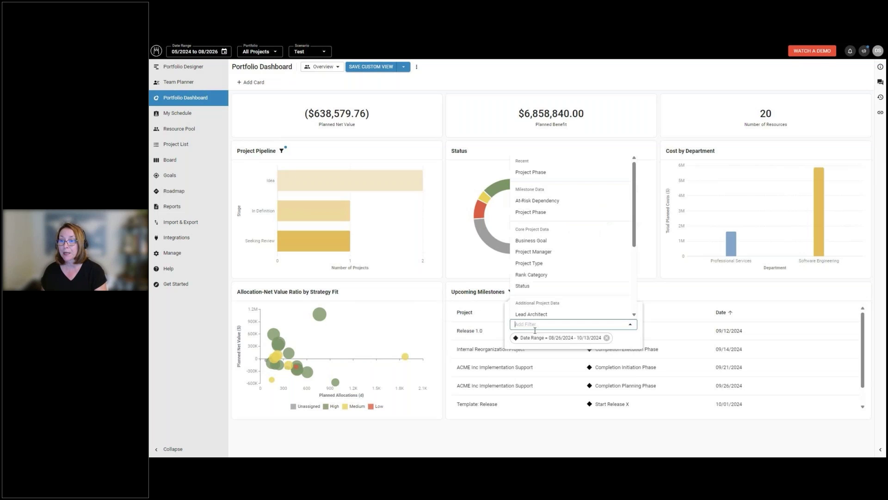
click(538, 215)
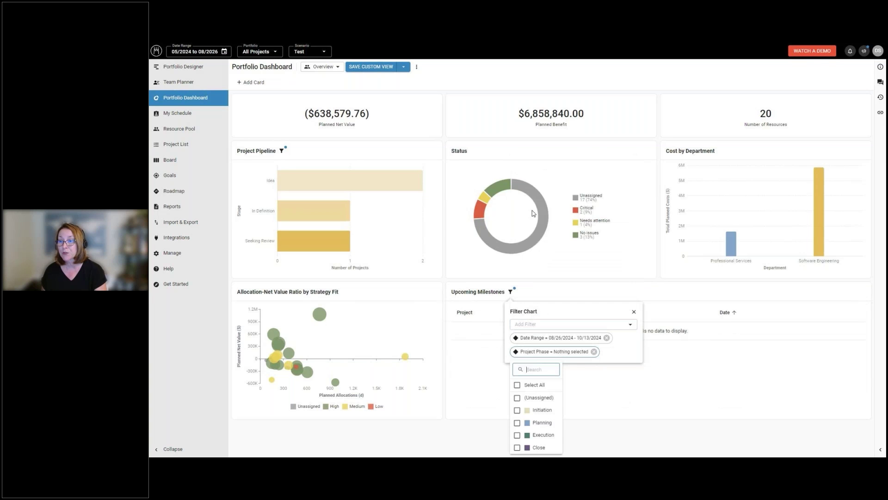
click(532, 435)
click(668, 421)
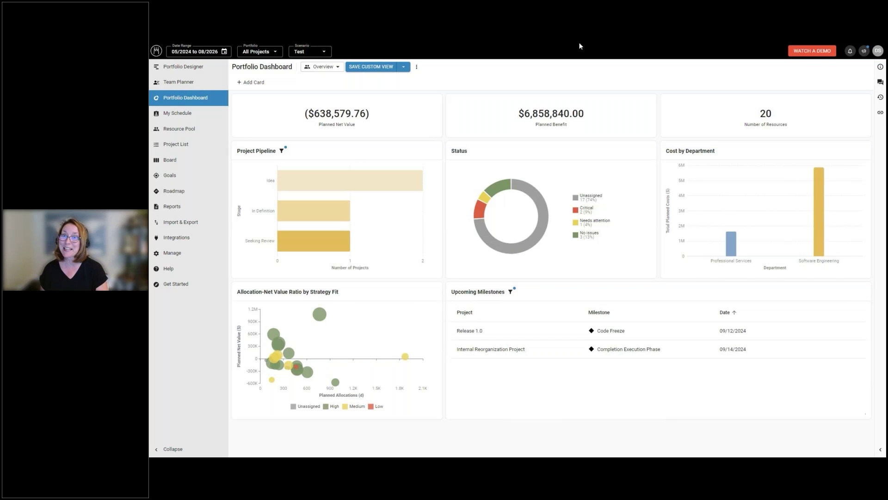
Step: Look through the custom views available for the Portfolio Dashboard without switching
click(339, 70)
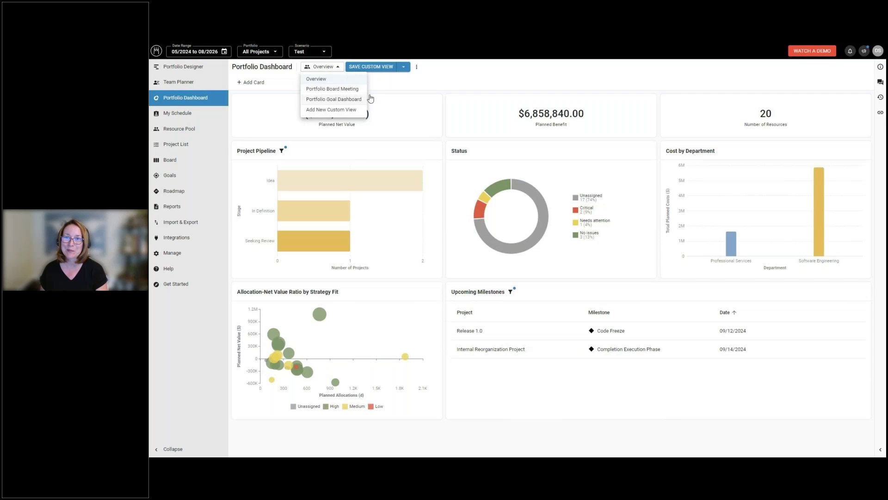
click(435, 88)
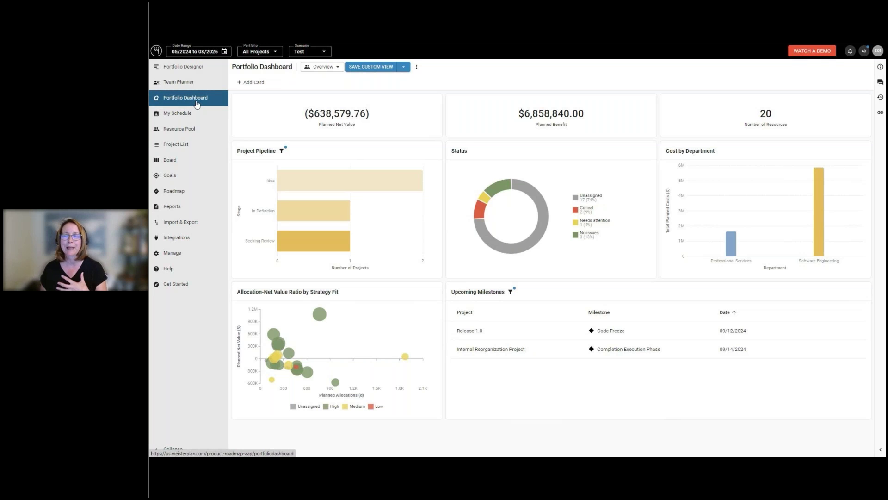
Step: Open the Board and move on to the Roadmap
click(175, 161)
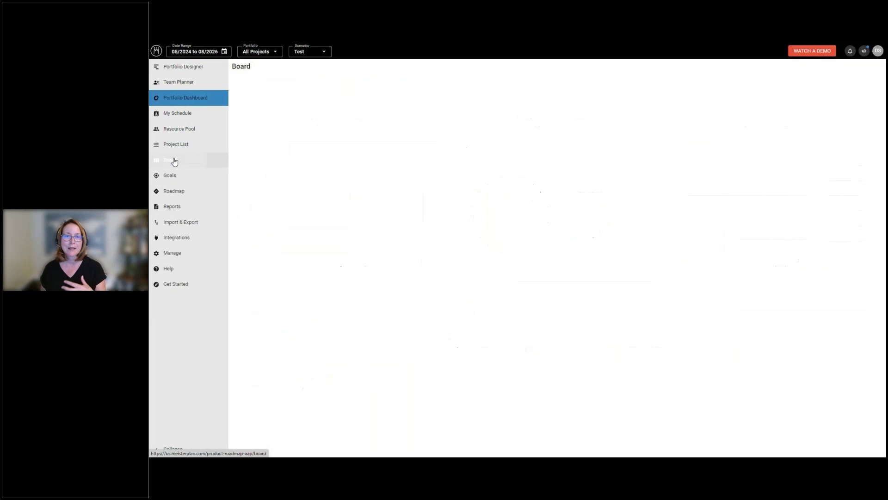
click(182, 196)
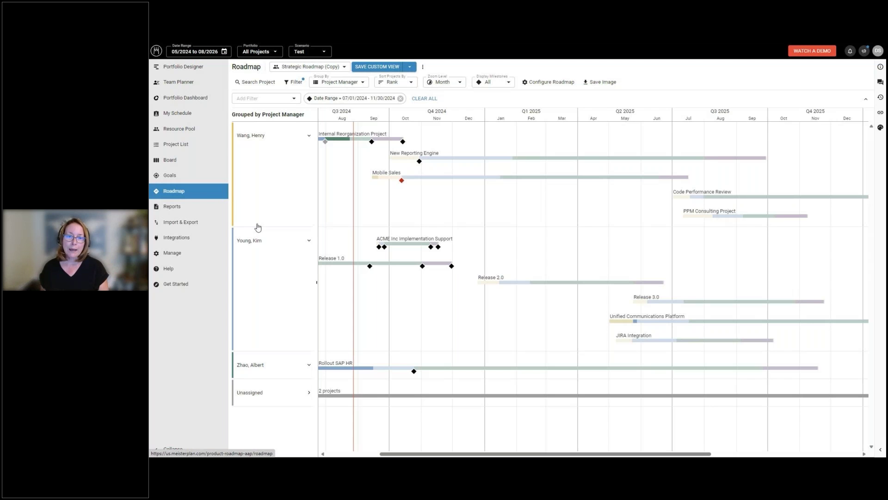
Step: Review the available integrations and open the Task Connector's list of connected tools
click(183, 238)
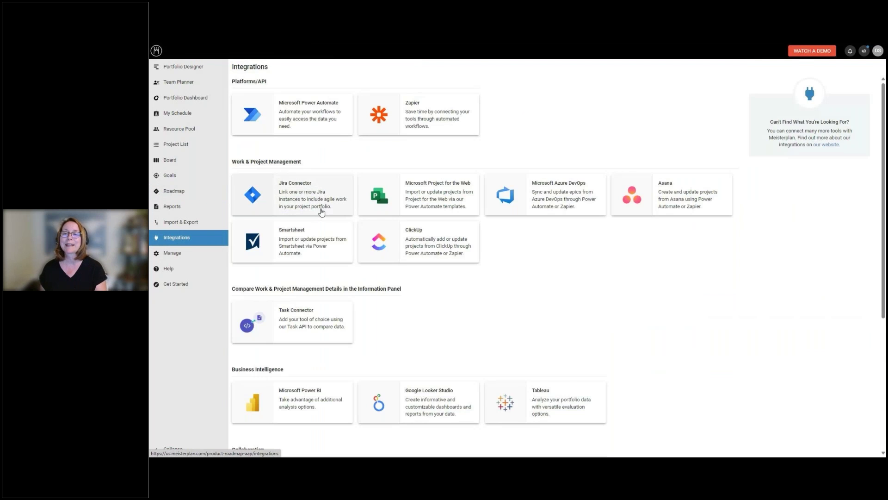
click(309, 325)
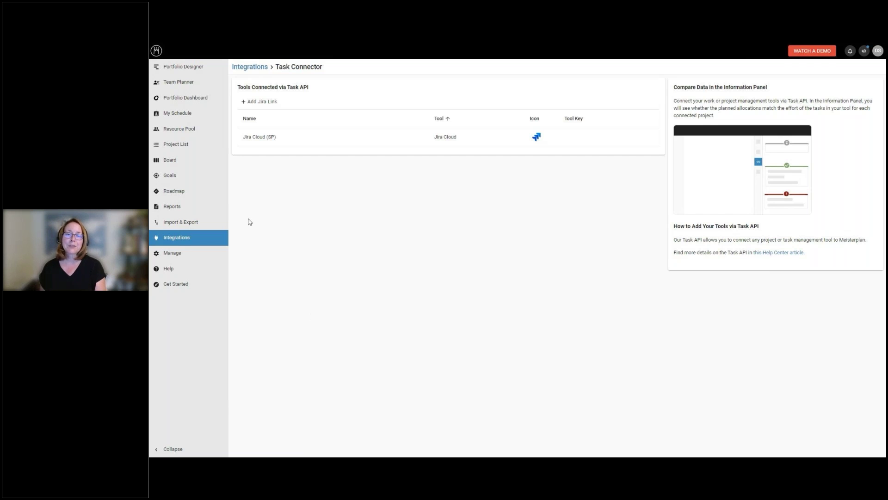
Step: Go to the Portfolio Designer and show the Task Insights for the Mobile Sales project
click(193, 69)
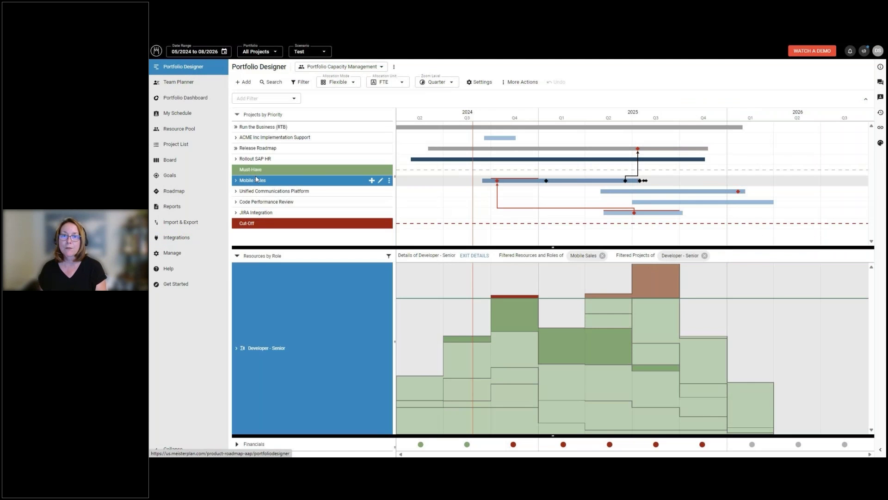
click(503, 83)
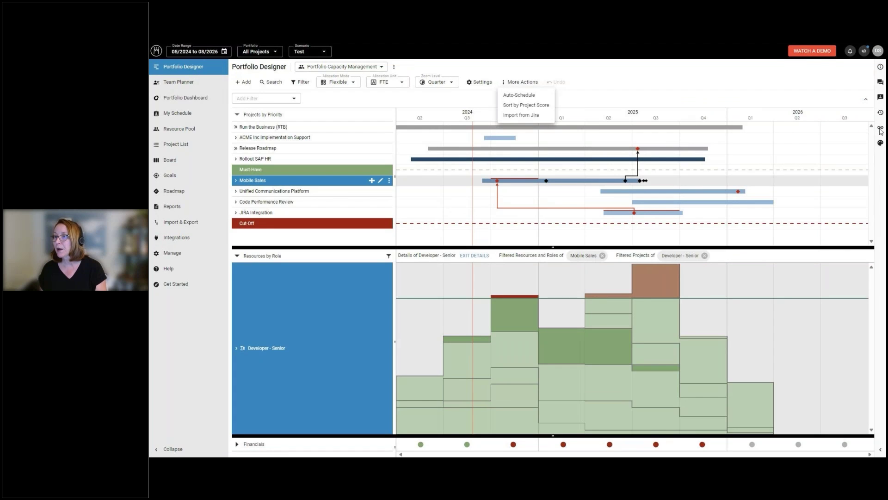
click(881, 130)
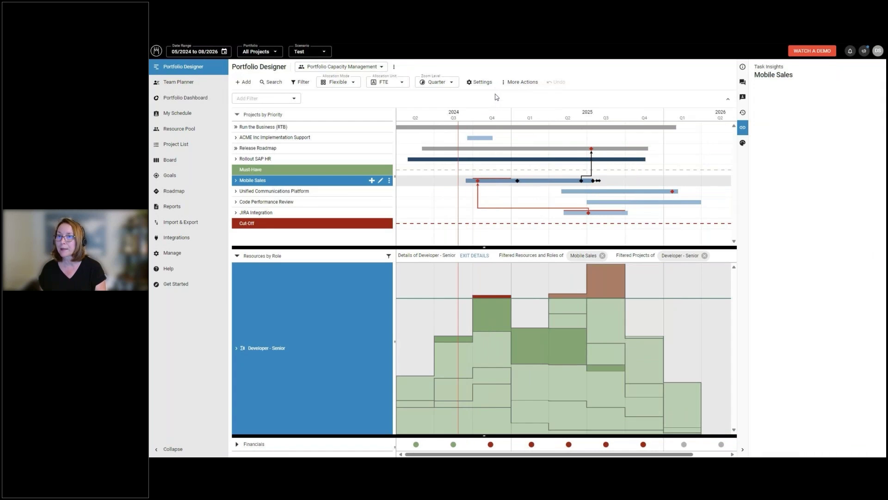
Step: Import the Rollout SAP HR epic (TC-2) from Jira as a new Meisterplan project
click(510, 82)
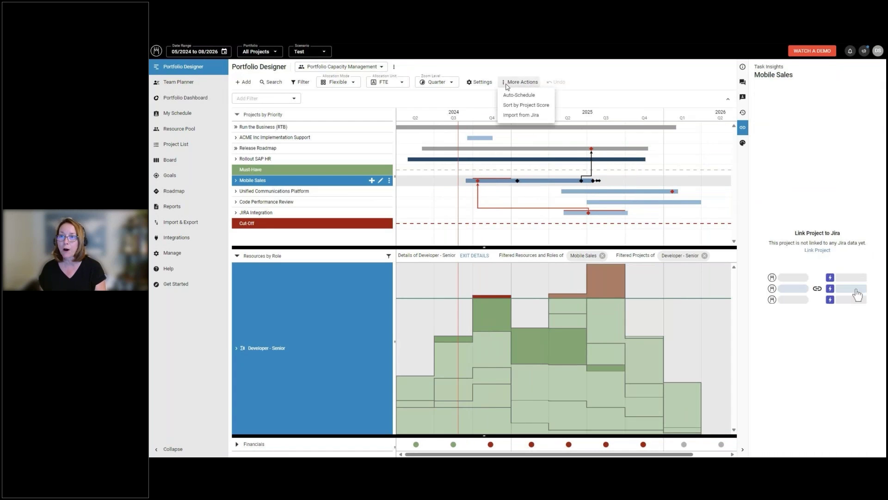
click(512, 116)
click(551, 280)
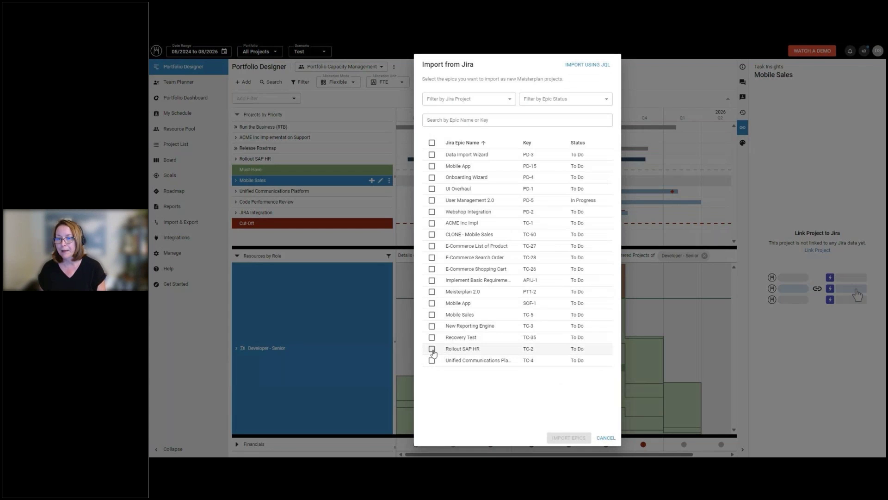
click(432, 349)
click(568, 436)
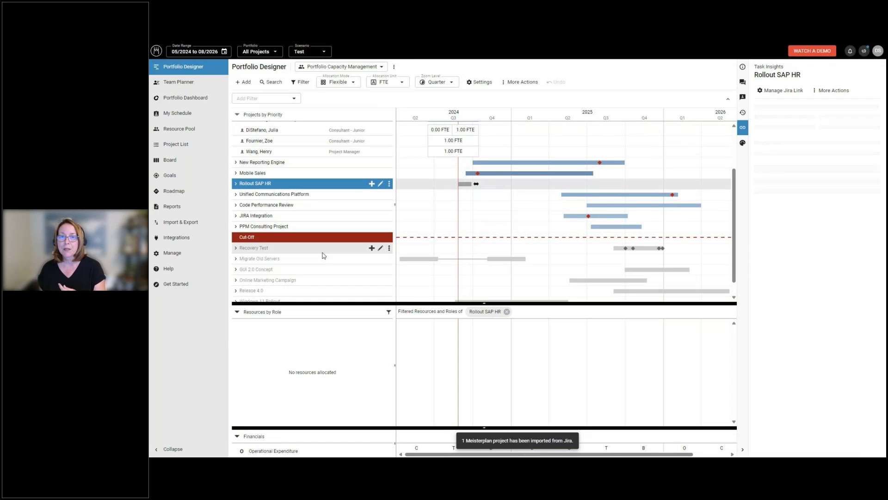
Step: Examine the Task Insights of the Recovery Test project and of the imported Rollout SAP HR project
click(263, 251)
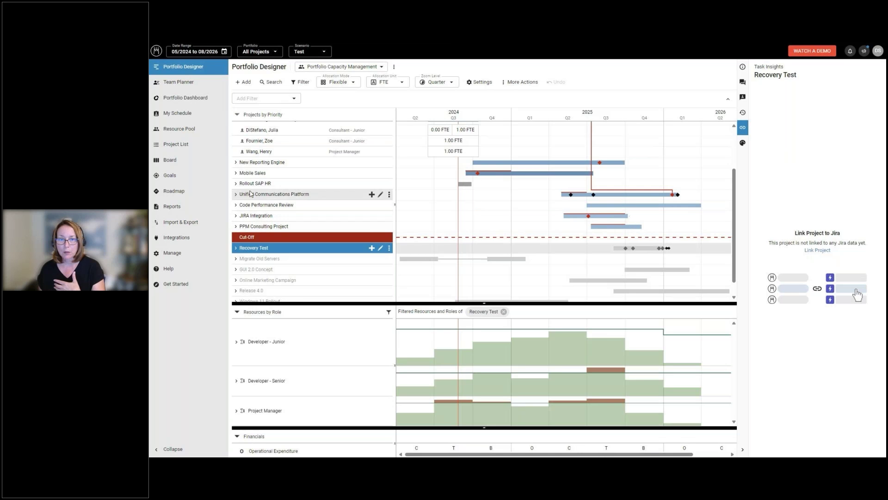
click(263, 185)
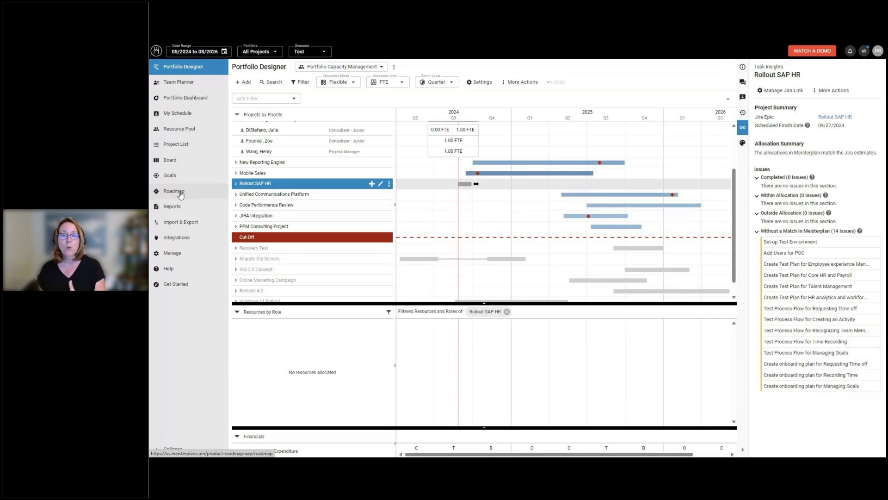
Step: Review the permissions of the Team Members user group in the management settings, then leave them without applying changes
click(174, 254)
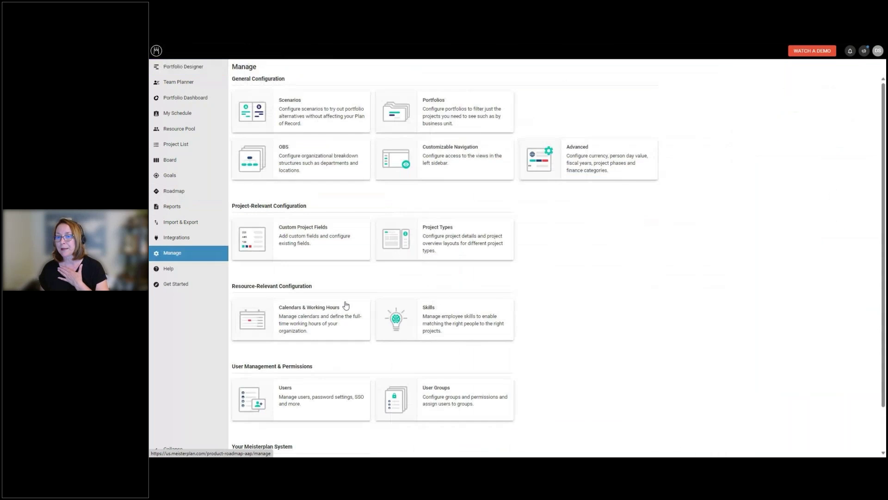
click(459, 418)
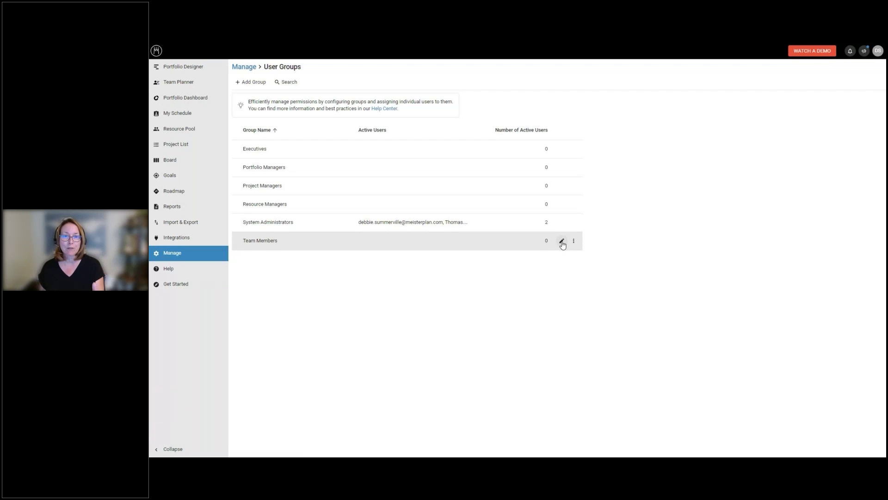
click(561, 241)
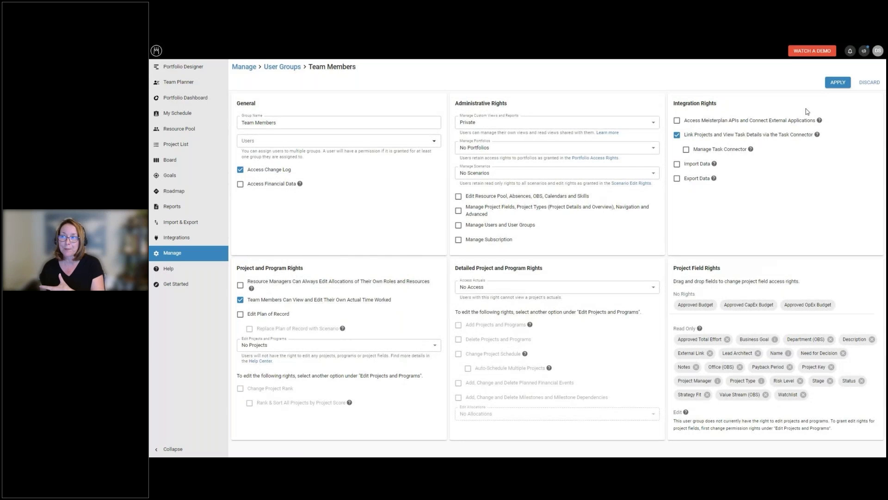
click(865, 84)
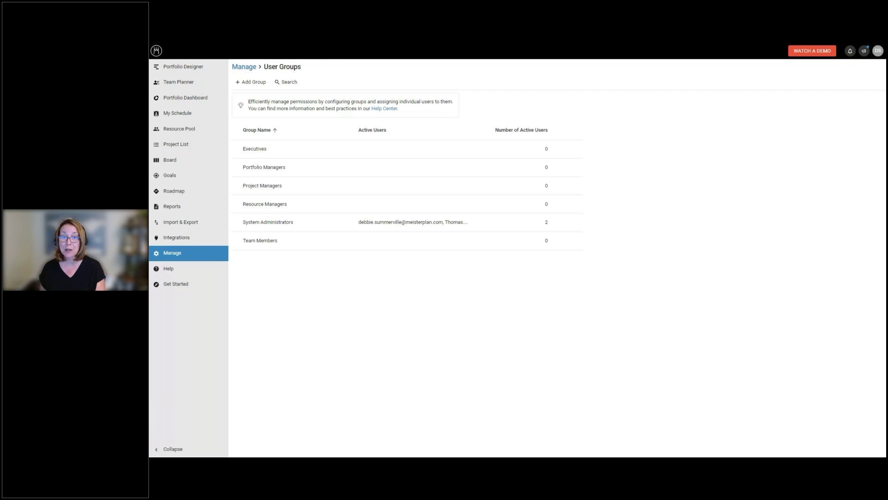
Step: Try removing Team Members and Project Managers from the Team Planner access rights in Customizable Navigation, then leave without saving
click(245, 67)
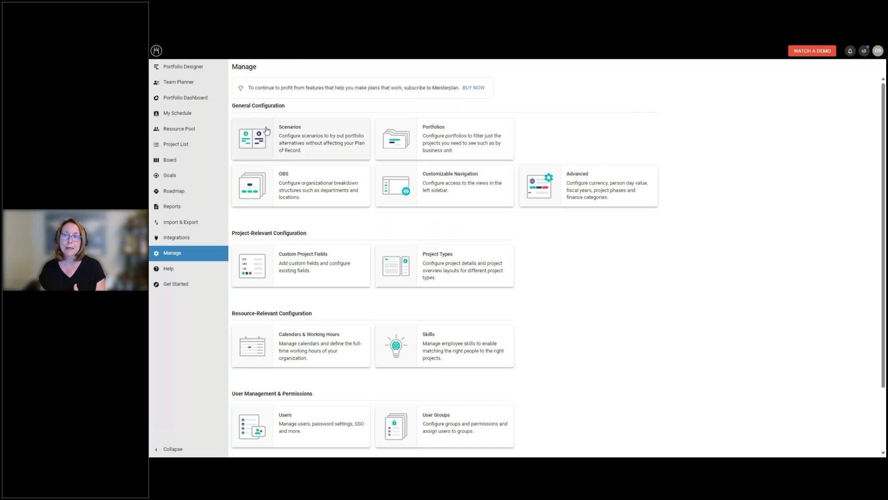
click(471, 195)
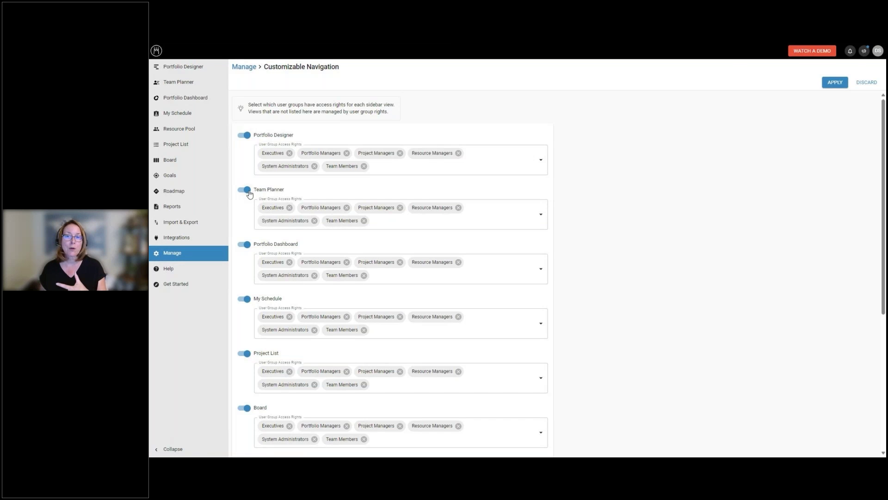
click(364, 221)
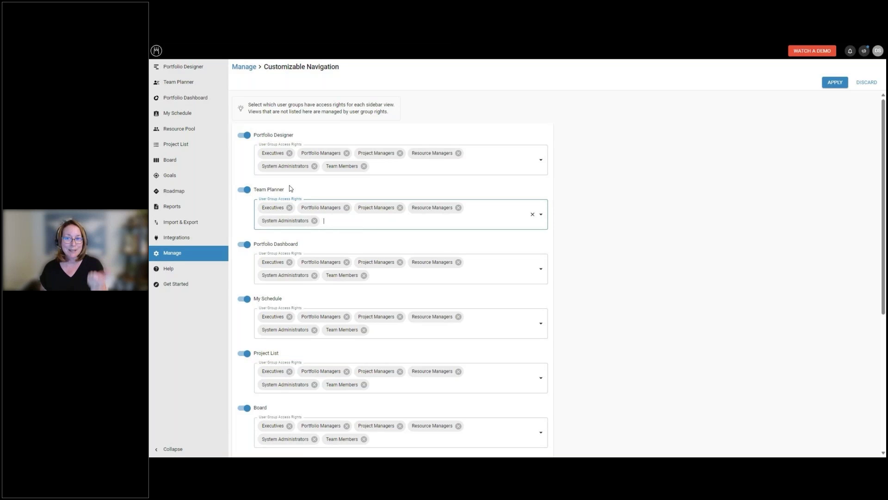
click(400, 208)
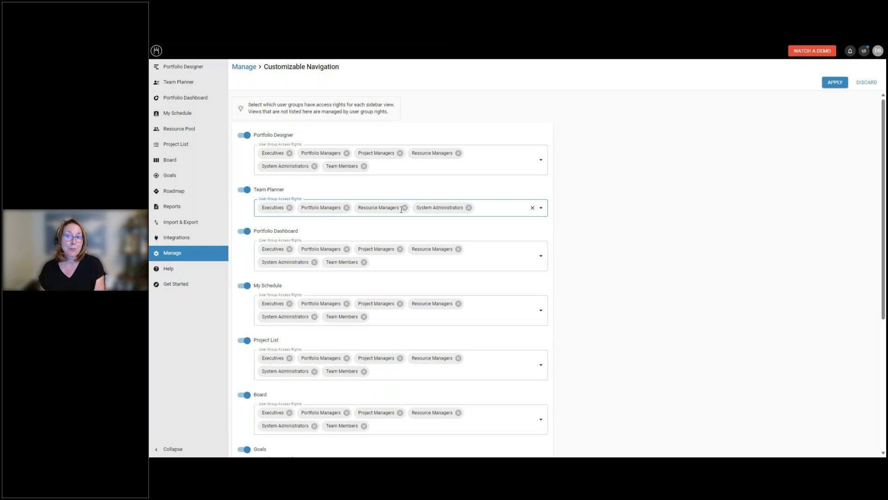
click(175, 257)
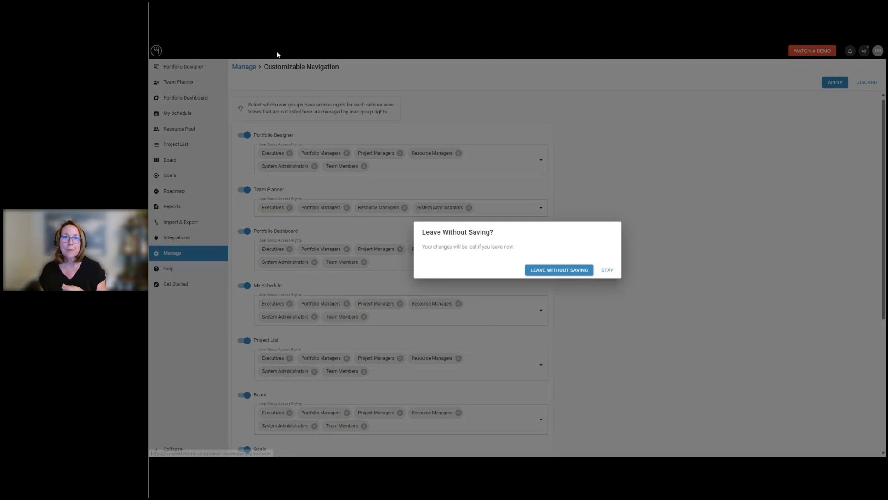
click(532, 270)
Step: Edit the Department: Software Engineering portfolio to additionally display projects of roles and resources included in the resource filter
click(415, 146)
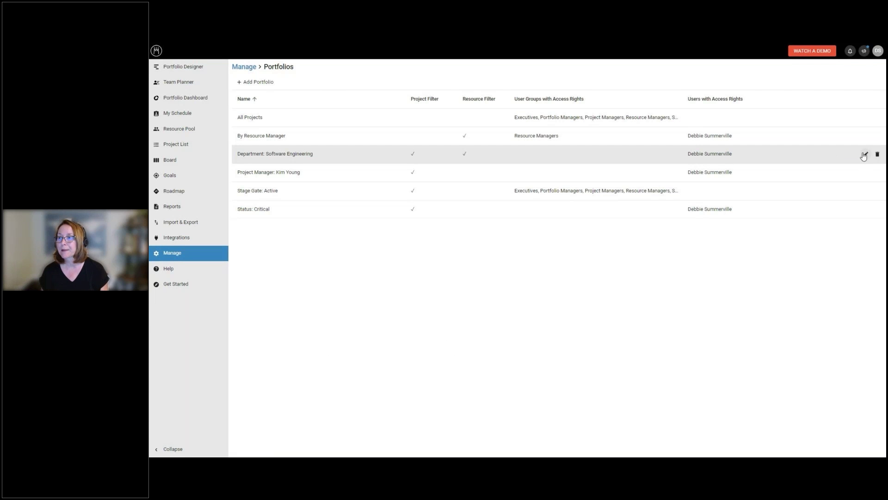
click(864, 155)
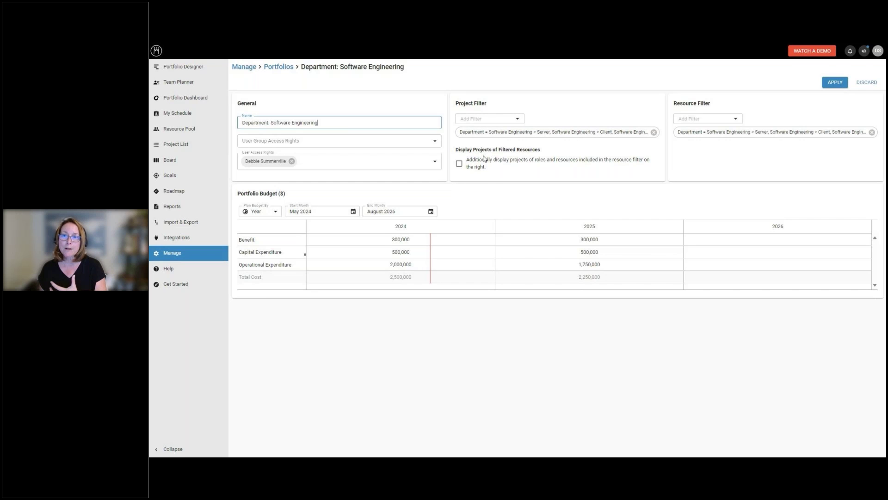
click(459, 164)
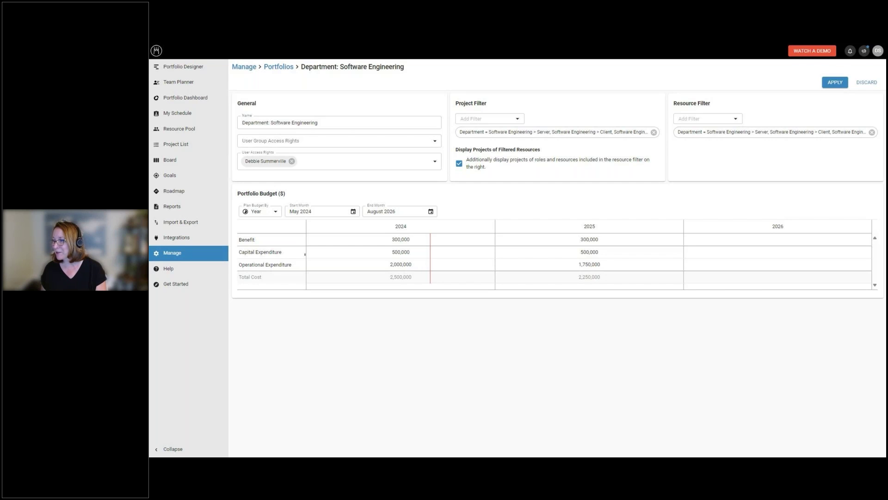
key(alt+Tab)
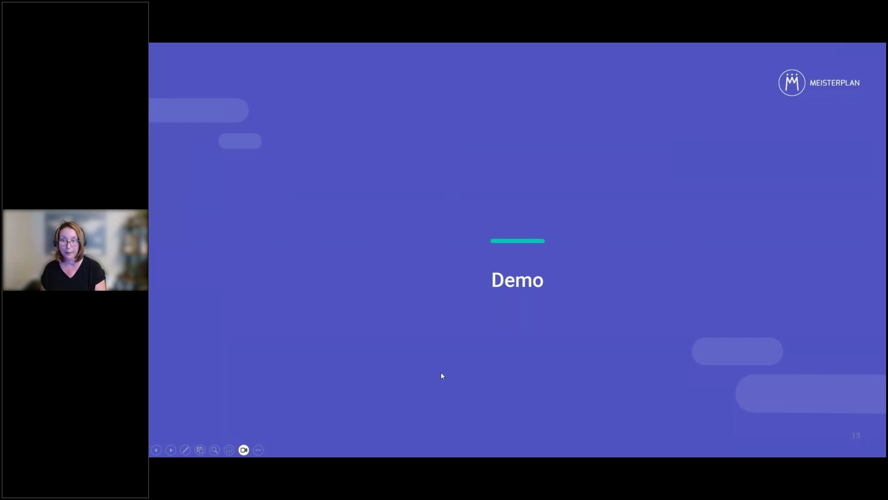
key(Right)
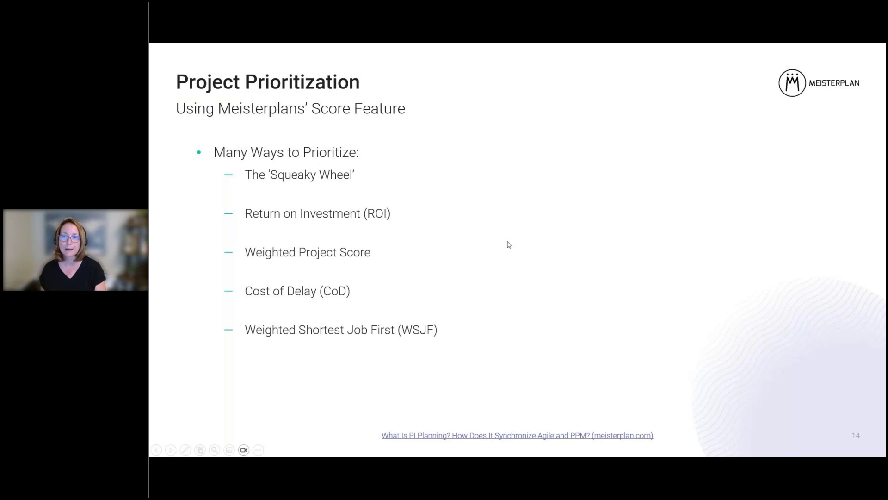
click(486, 255)
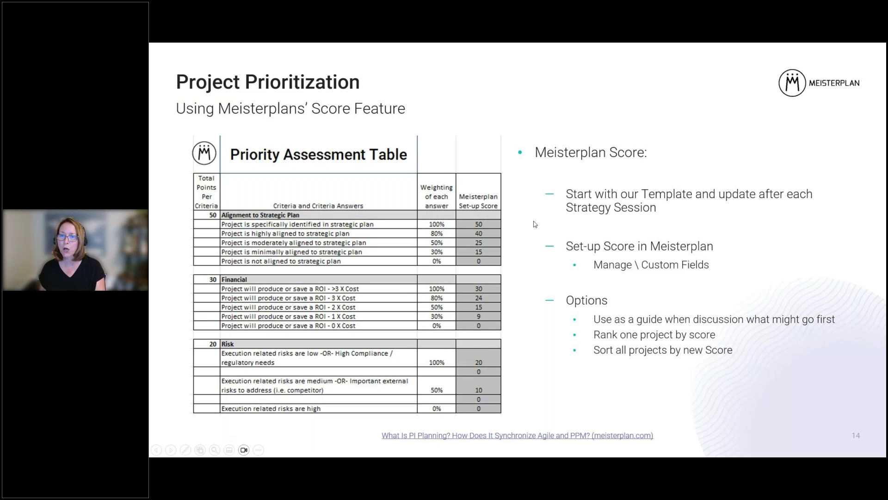
key(Right)
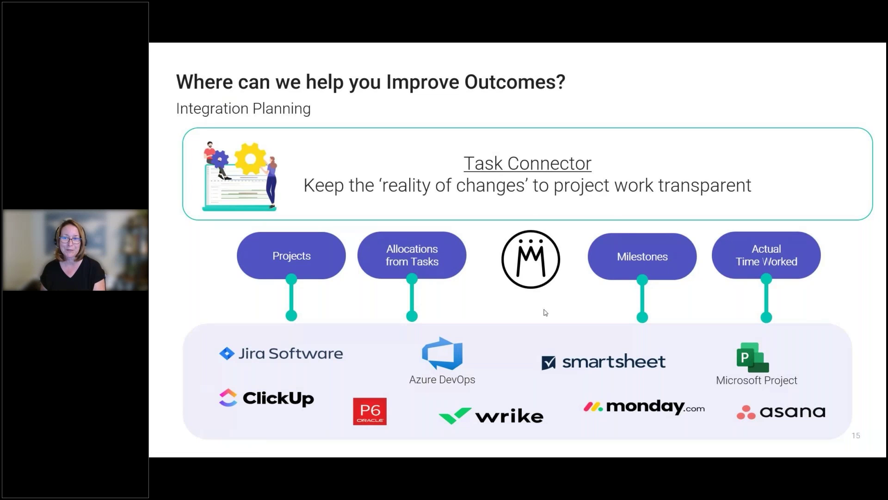
key(2)
key(0)
key(Return)
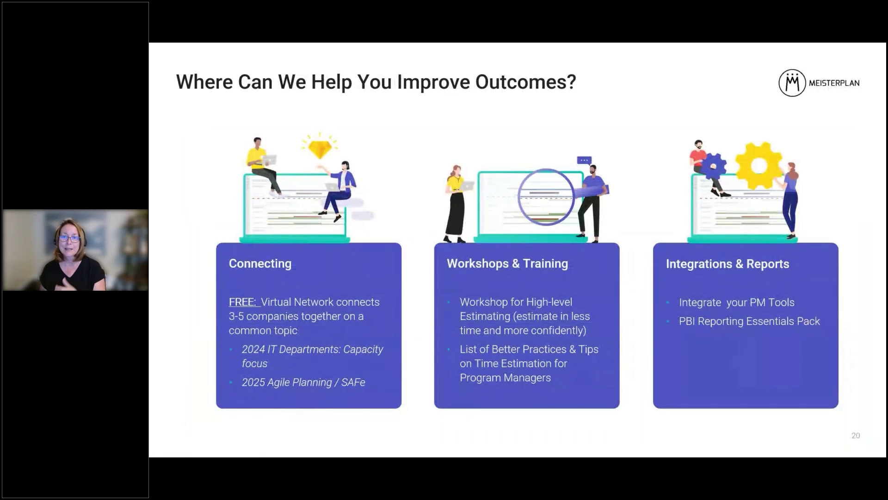